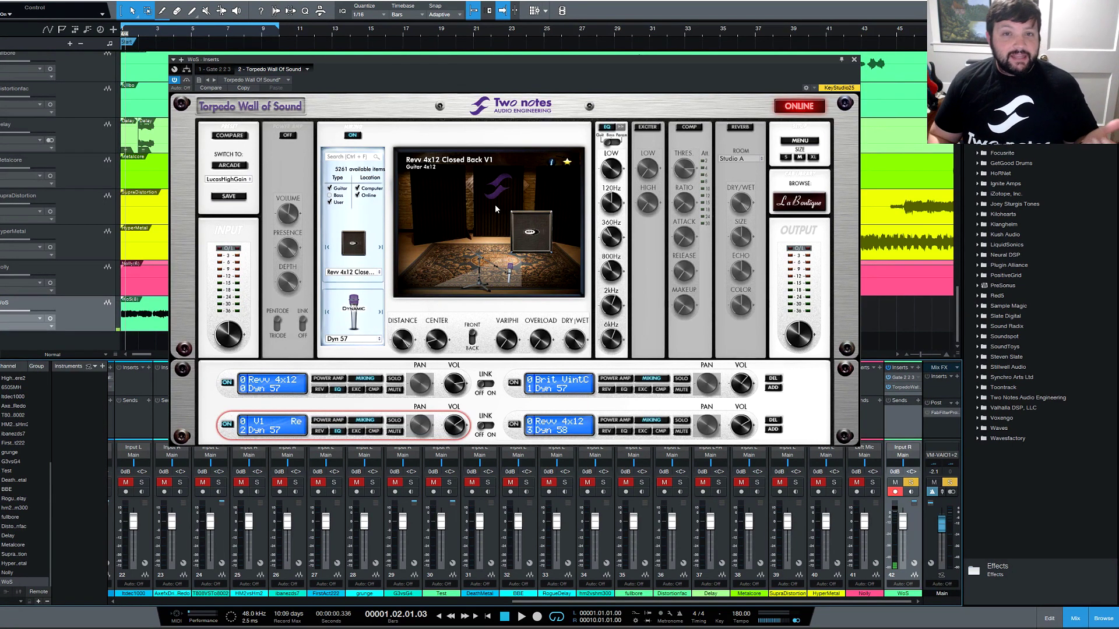
# - Begin converting the four-cab simulation preset to Arcade mode, bringing up the Preset conversion prompt
pyautogui.moveTo(448, 429)
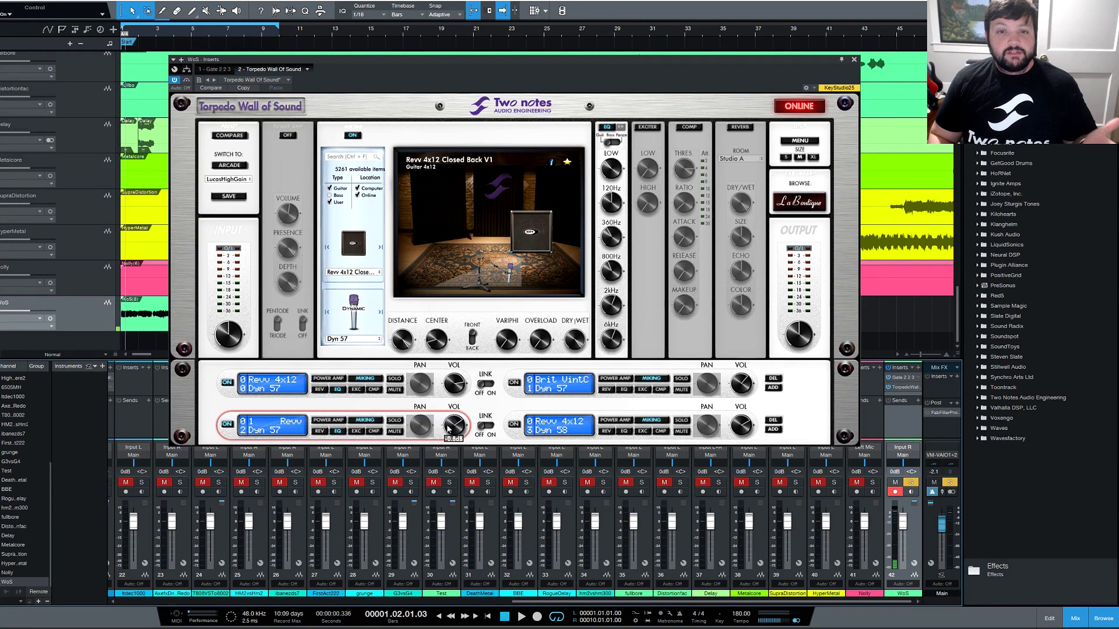
pyautogui.click(239, 167)
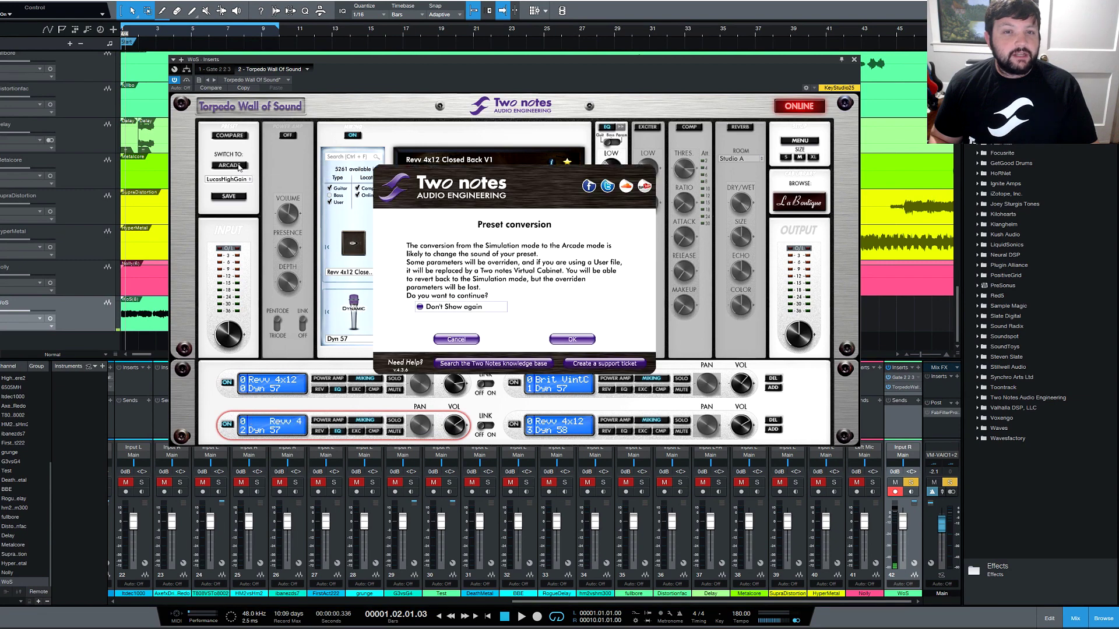
# - Confirm the Arcade conversion, view La Boutique, then return to the simulation panel and reposition the window
pyautogui.click(571, 339)
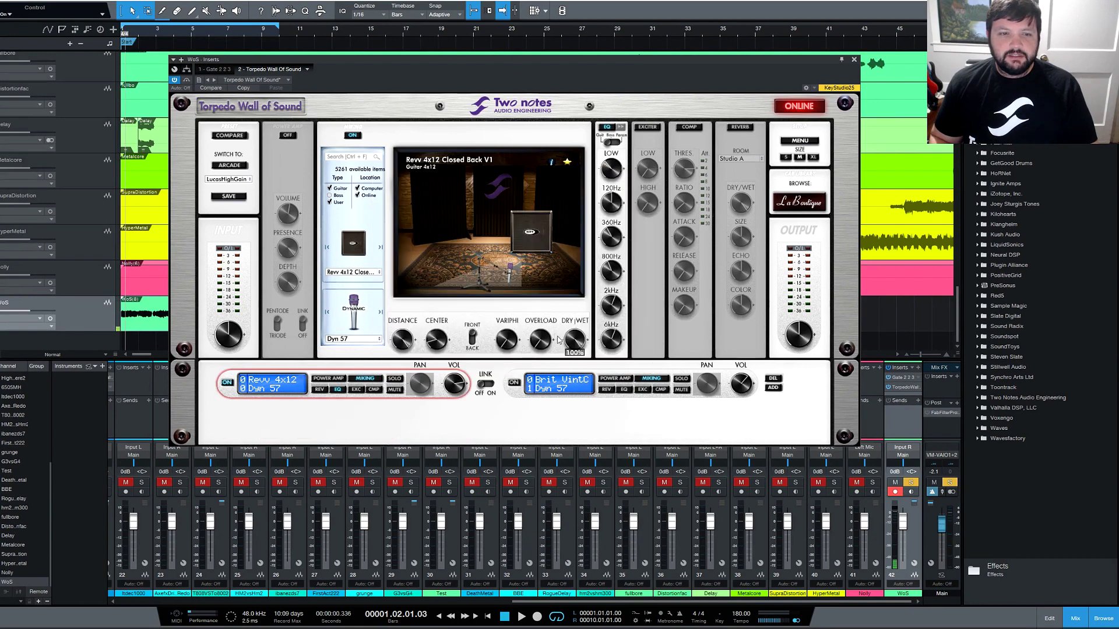
pyautogui.click(511, 218)
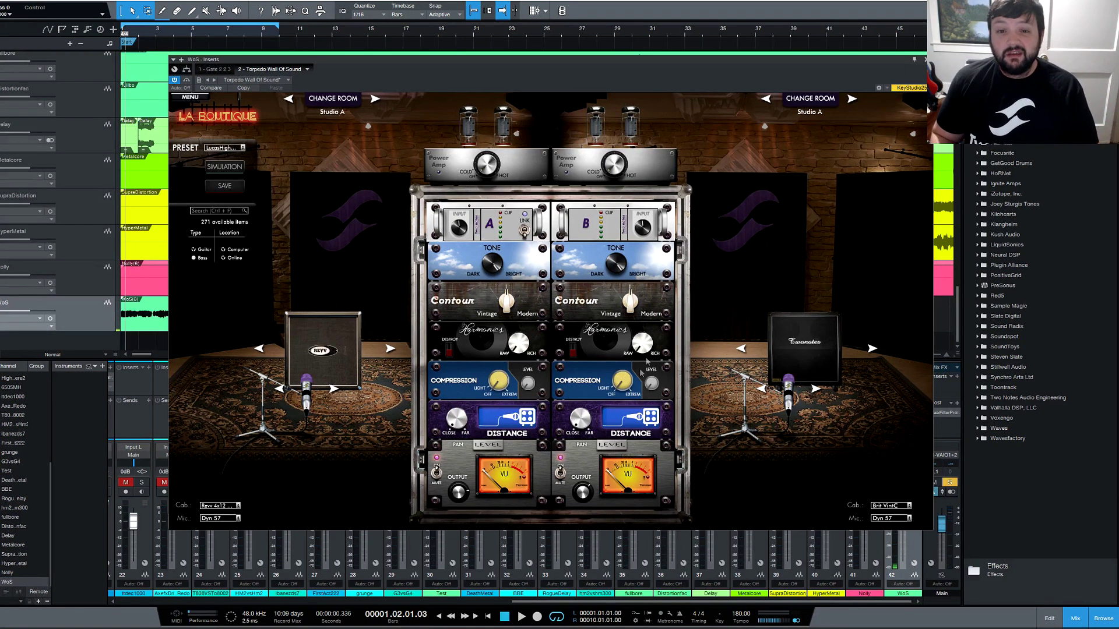
pyautogui.click(225, 167)
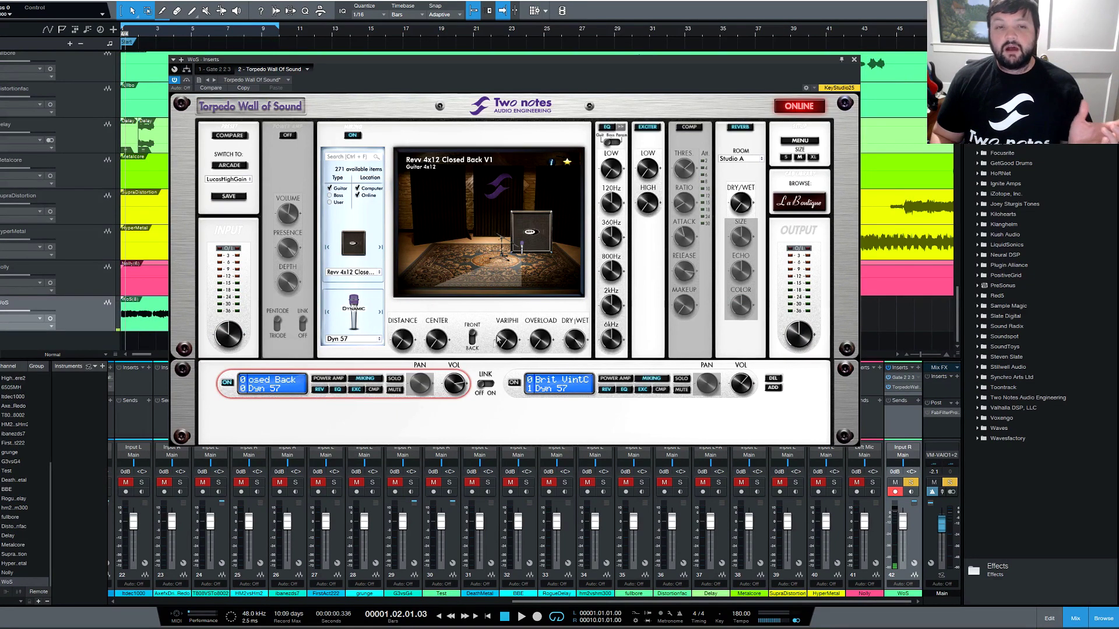
pyautogui.moveTo(345, 57); pyautogui.dragTo(389, 103)
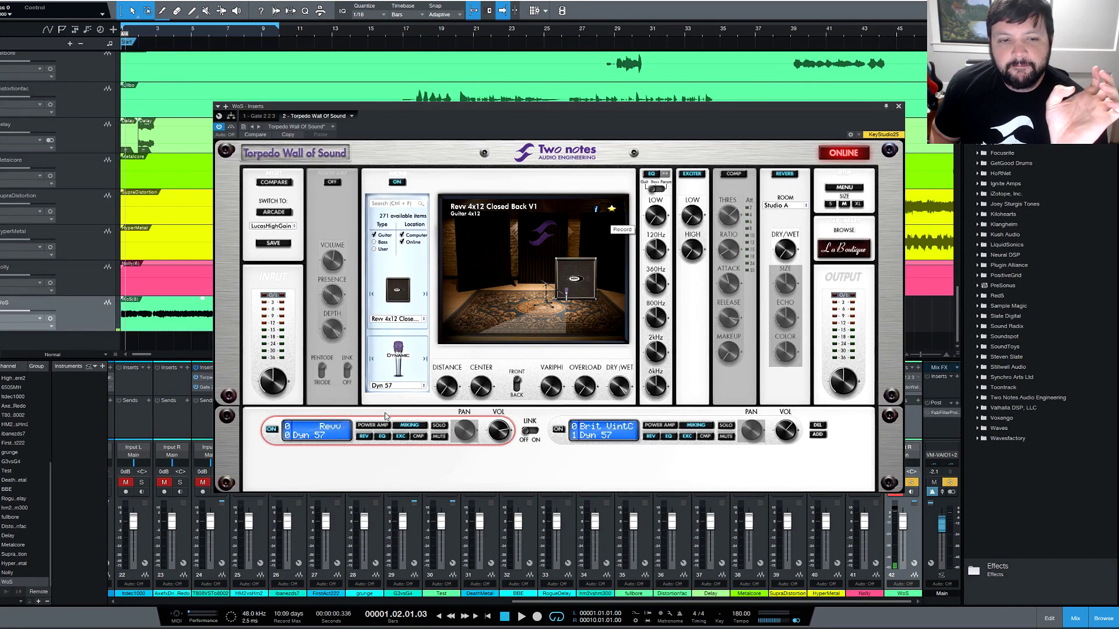
# - Browse the cabinet preset list twice, closing it each time without choosing a preset
pyautogui.click(398, 319)
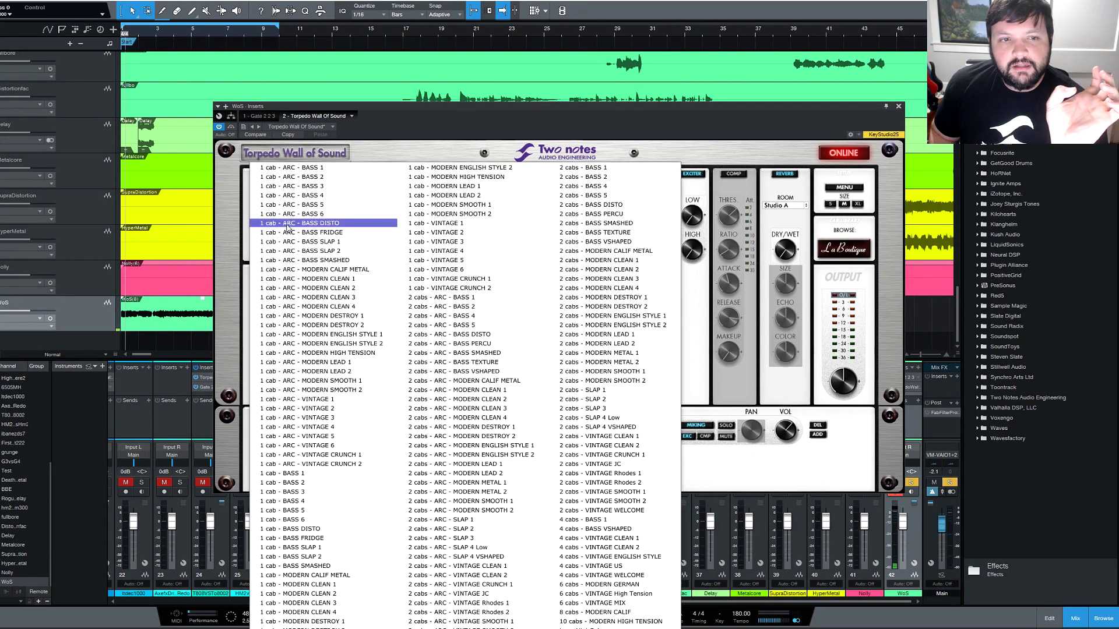
pyautogui.press('Escape')
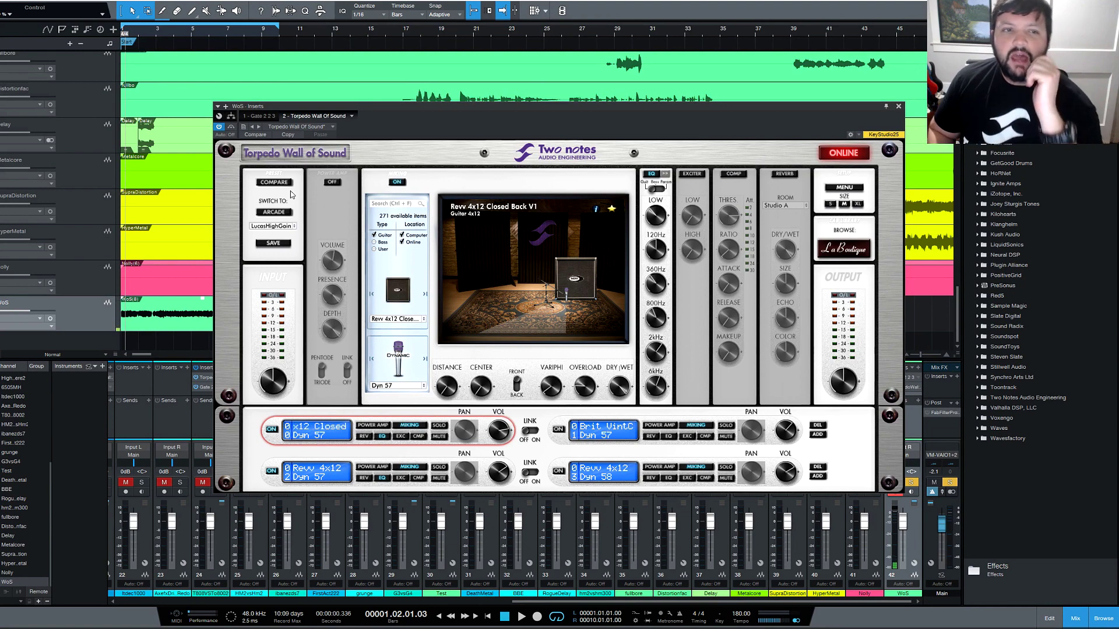
pyautogui.click(277, 226)
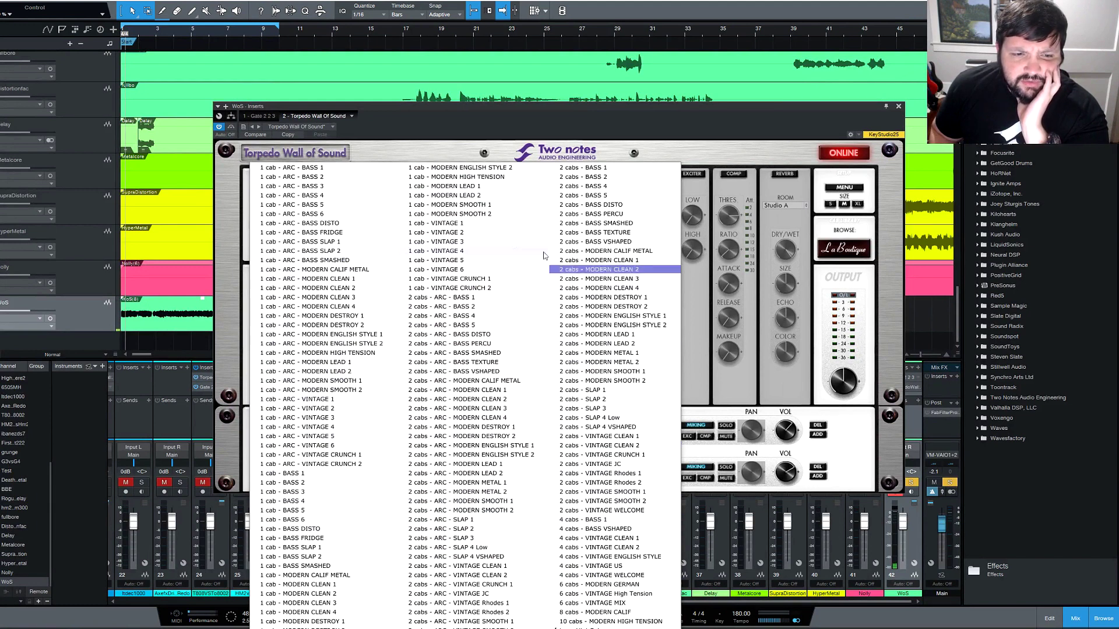
pyautogui.click(716, 134)
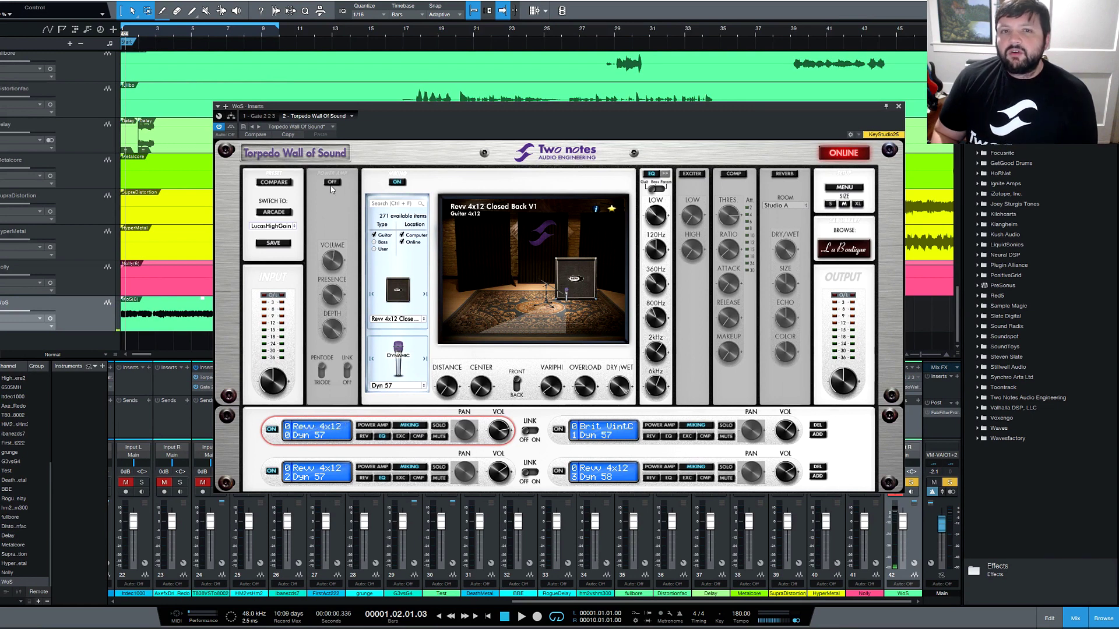
pyautogui.click(332, 181)
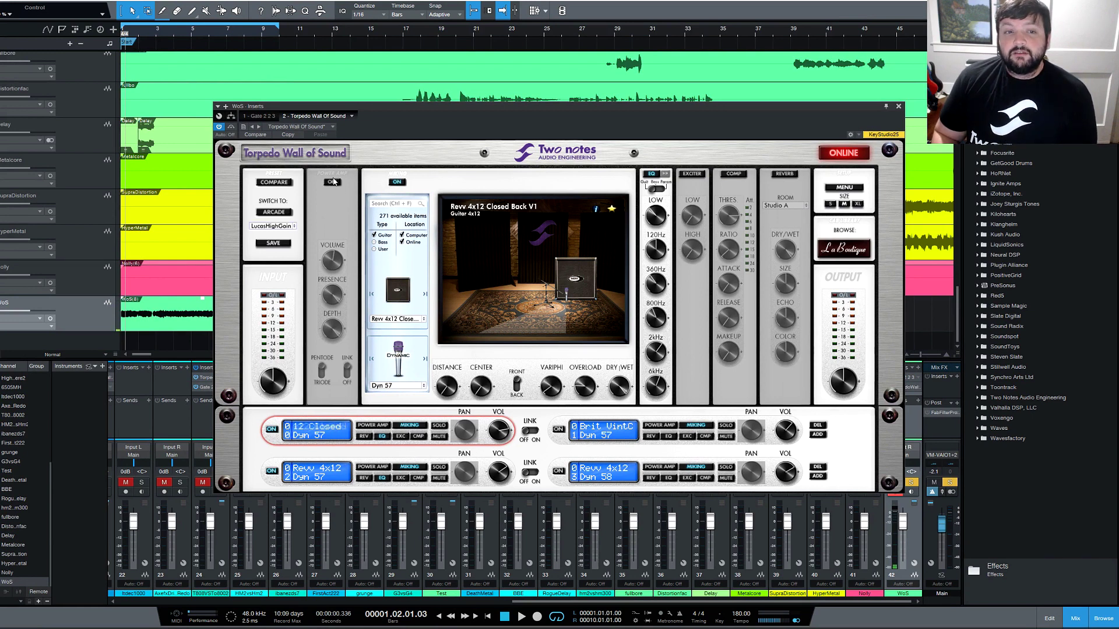
pyautogui.click(332, 227)
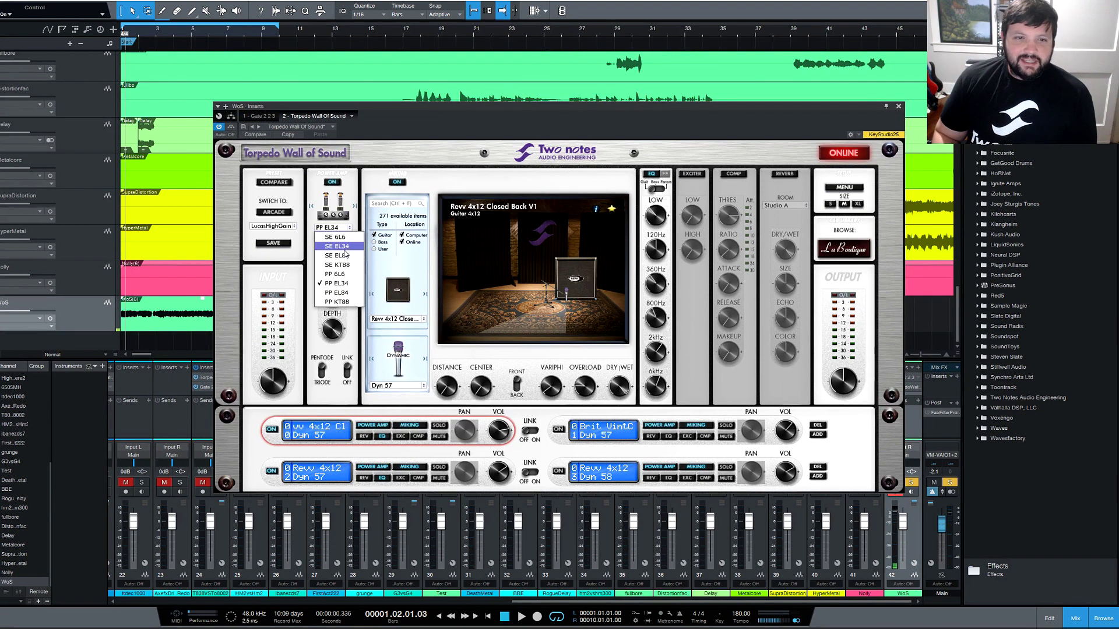
pyautogui.click(358, 173)
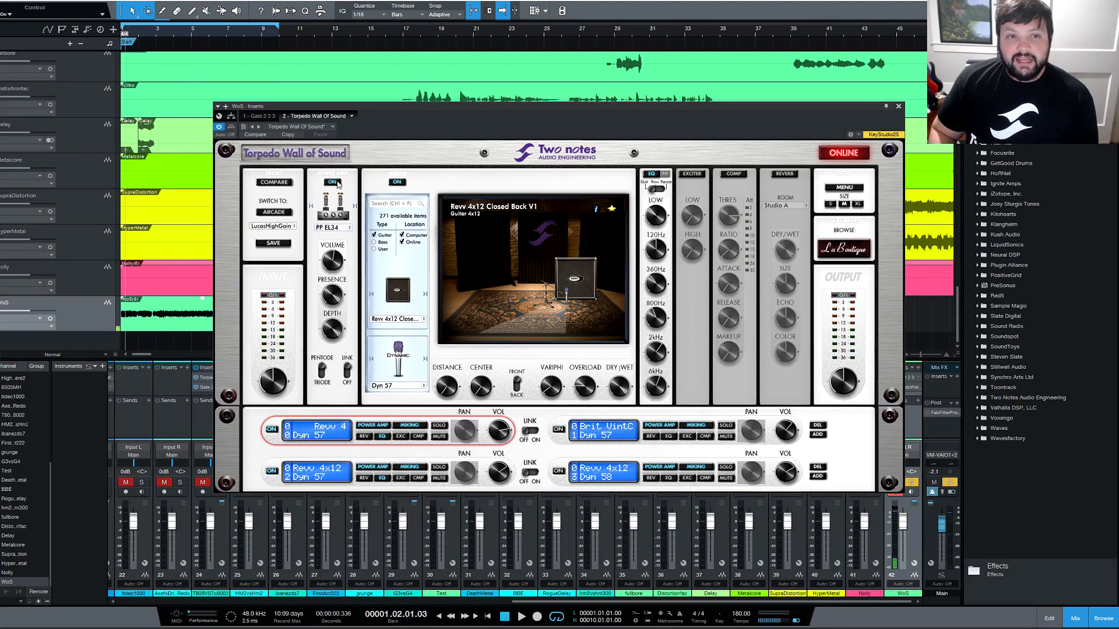
pyautogui.click(333, 182)
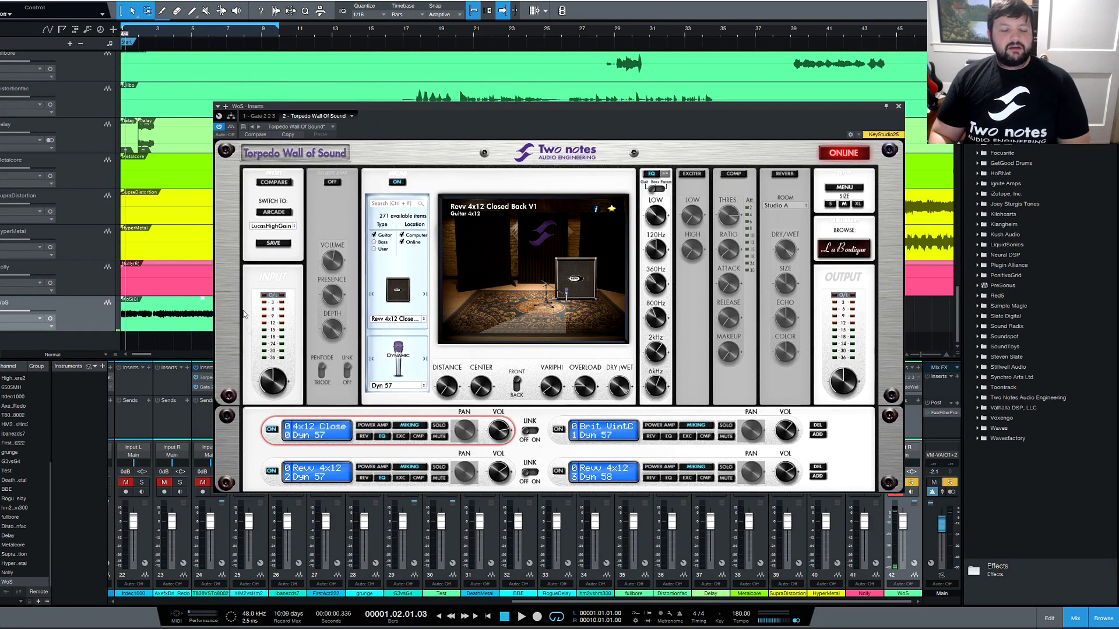
pyautogui.moveTo(285, 377)
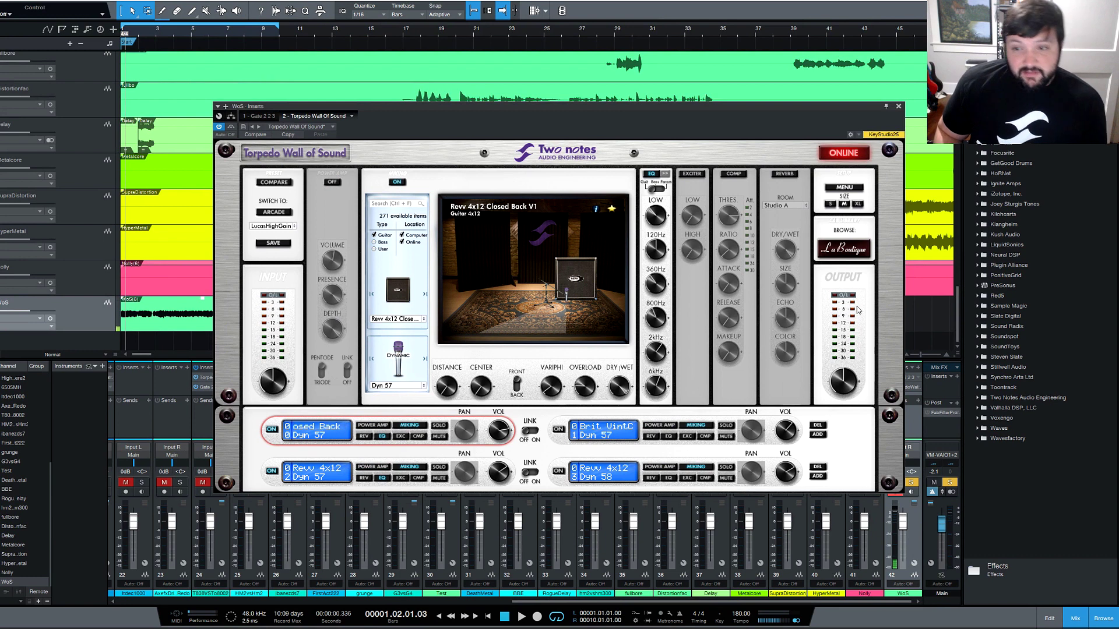
pyautogui.moveTo(837, 376)
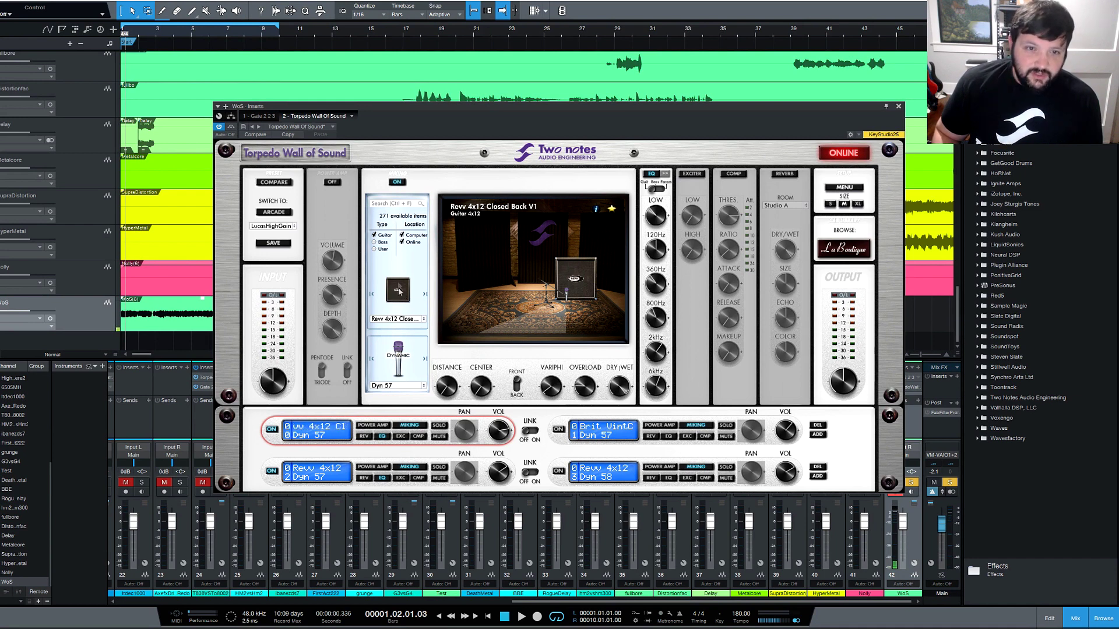
pyautogui.click(404, 183)
pyautogui.click(403, 183)
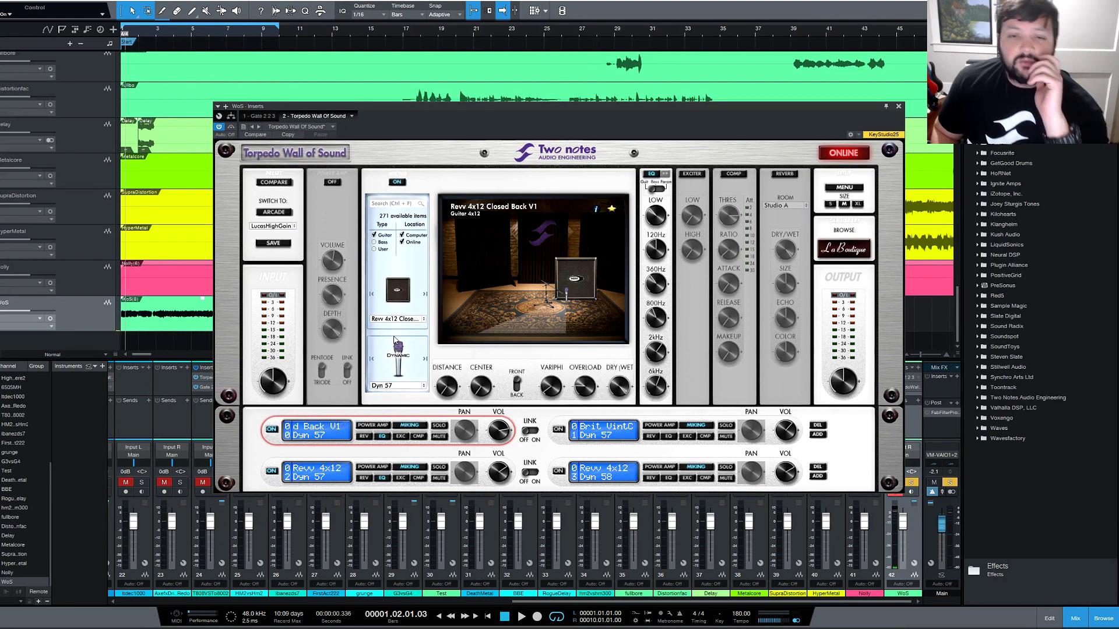
pyautogui.click(325, 479)
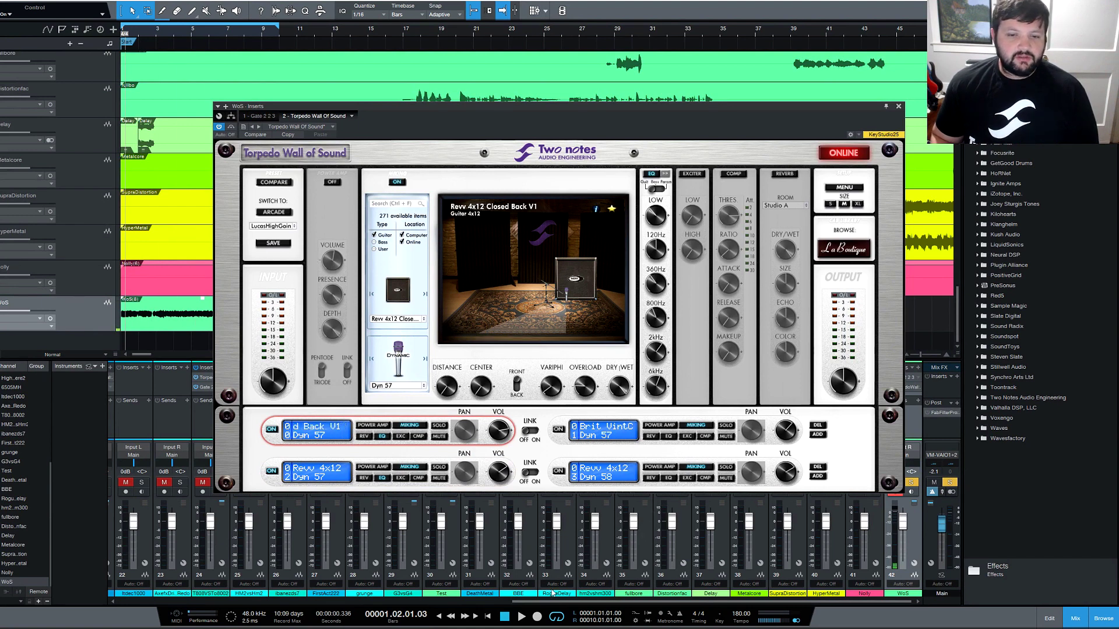
pyautogui.click(521, 619)
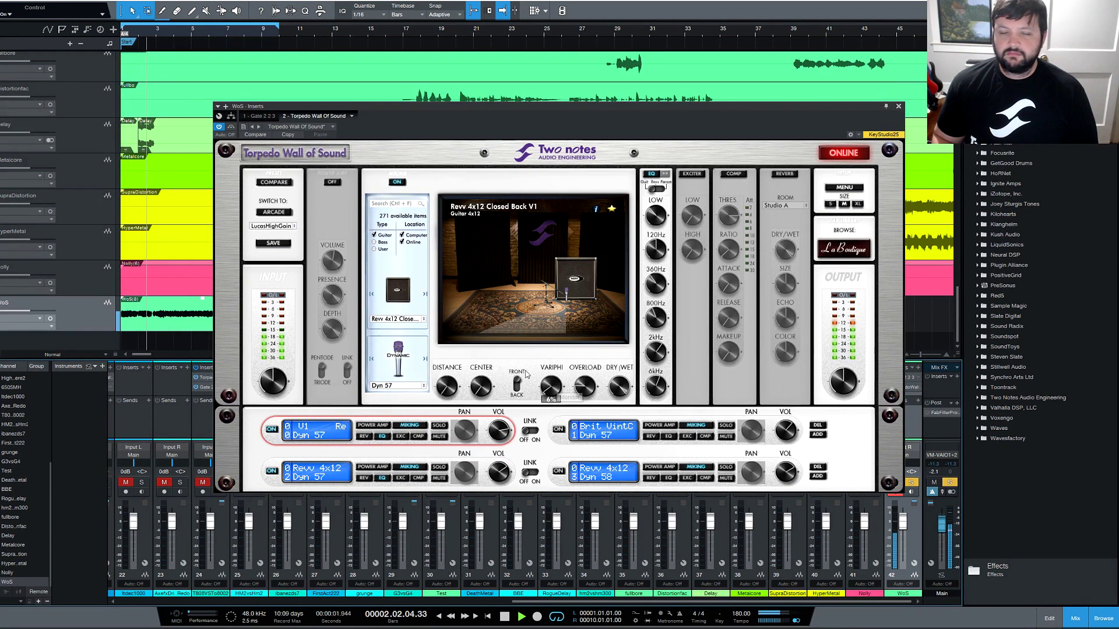
# - Move the lower-left Revv 4x12 slot's mic right up to the speaker, comparing slots, then stop playback
pyautogui.click(335, 483)
pyautogui.click(326, 434)
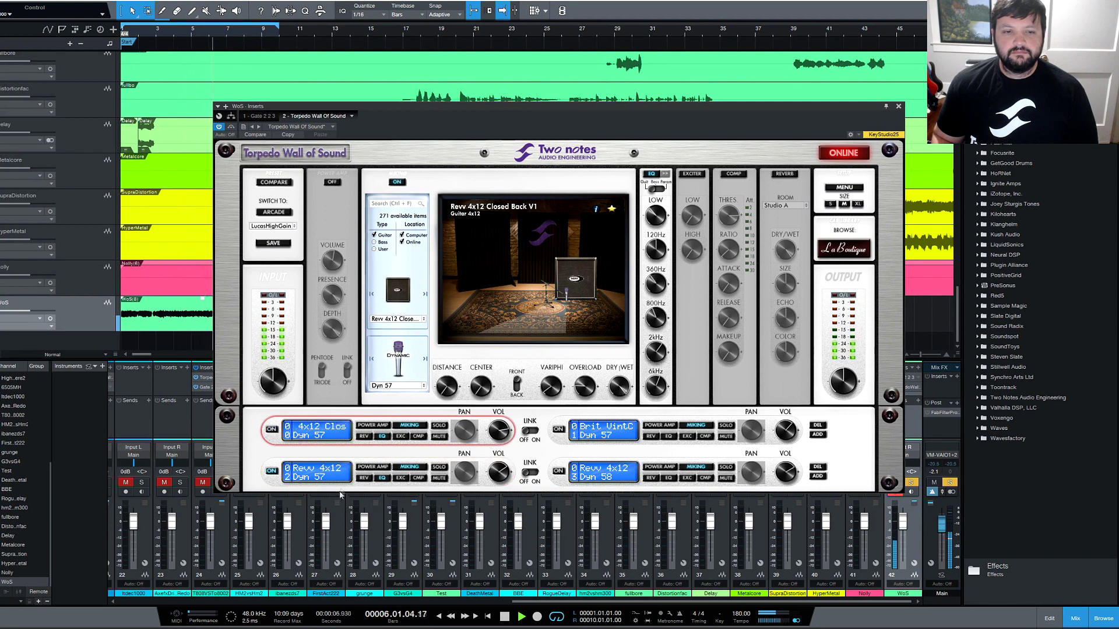
pyautogui.click(561, 324)
pyautogui.moveTo(561, 327)
pyautogui.mouseDown()
pyautogui.moveTo(545, 312)
pyautogui.moveTo(589, 279)
pyautogui.moveTo(542, 294)
pyautogui.moveTo(559, 291)
pyautogui.moveTo(542, 318)
pyautogui.moveTo(550, 341)
pyautogui.mouseUp()
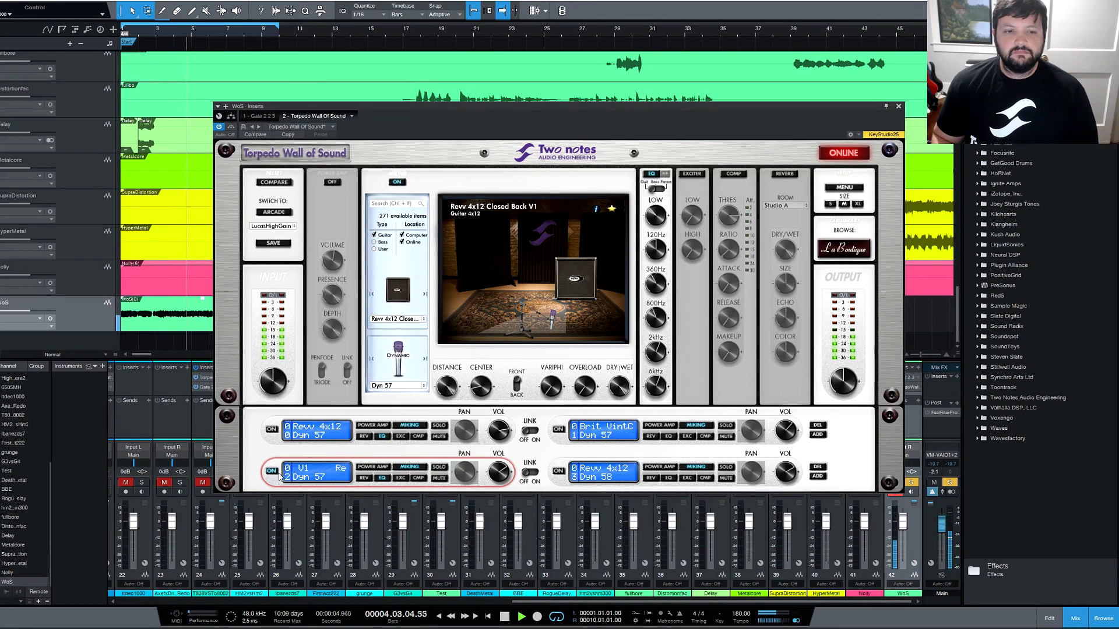
pyautogui.click(272, 434)
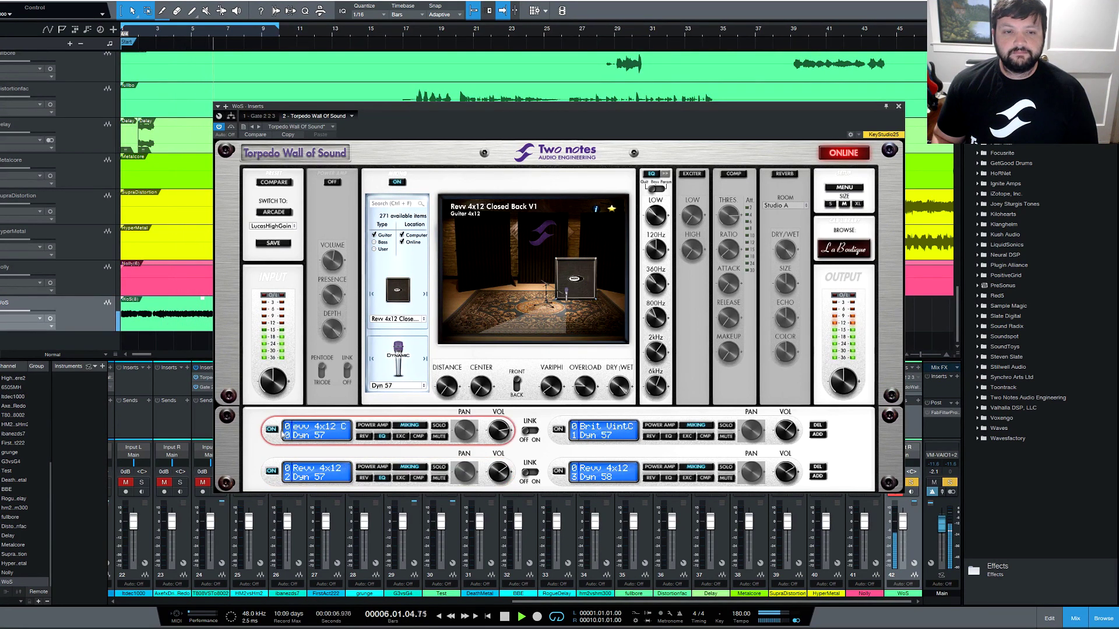
pyautogui.click(277, 473)
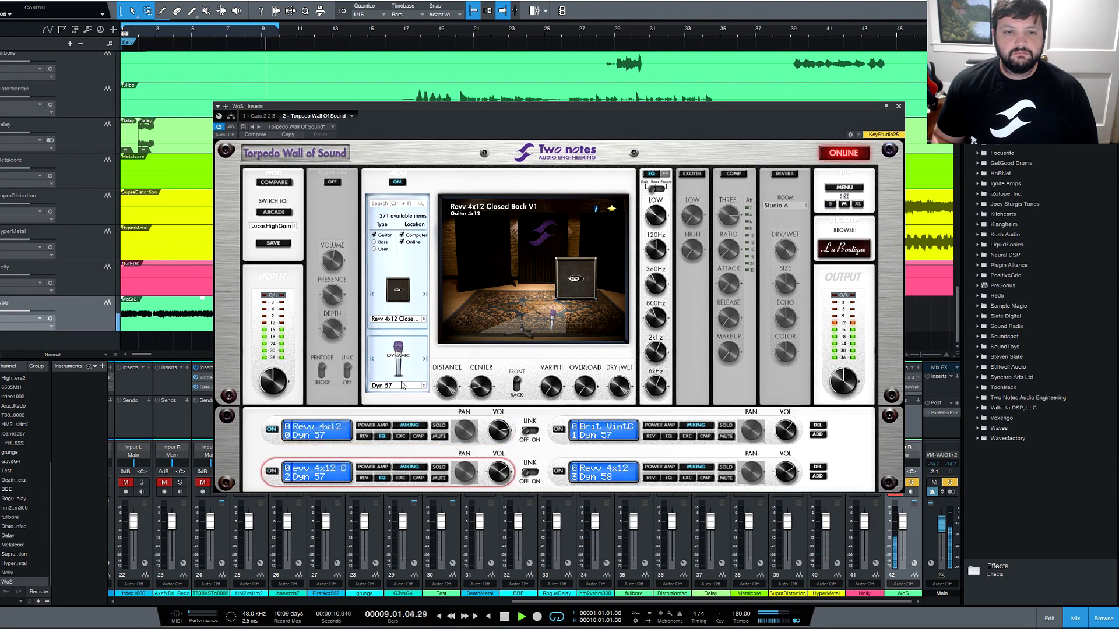
pyautogui.click(507, 618)
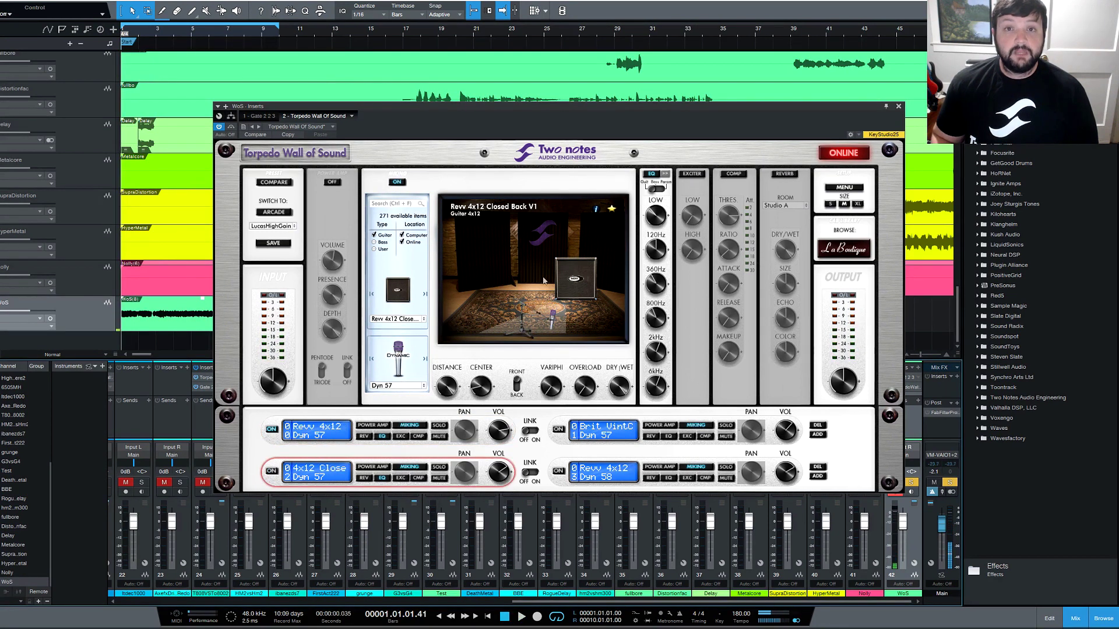
pyautogui.click(406, 388)
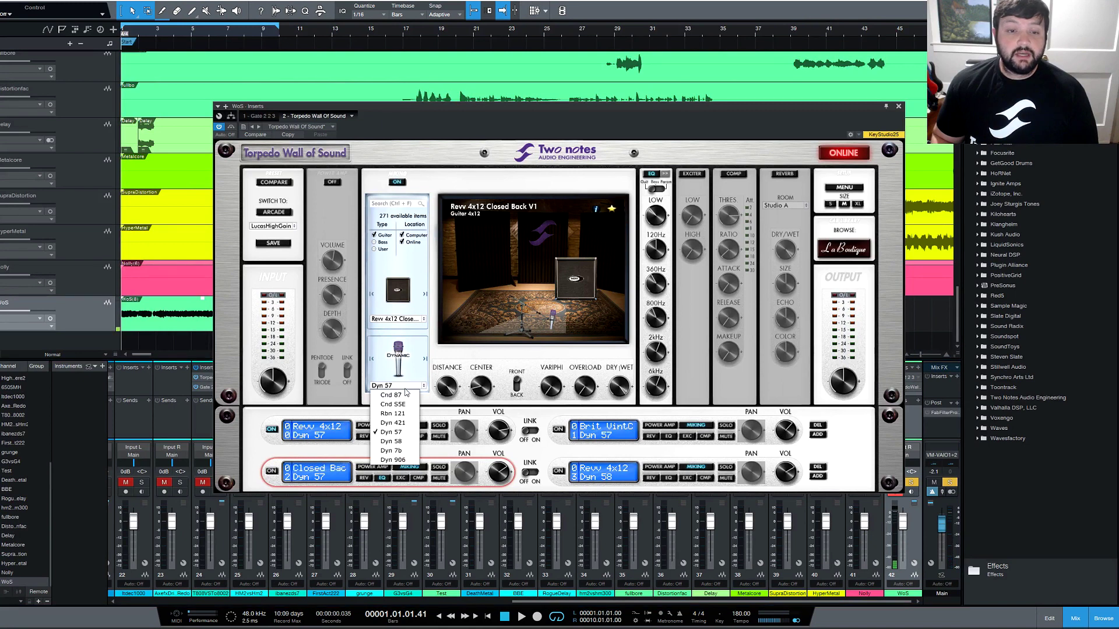
# - Start playback and audition Cnd 87, Dyn 57 and Rbn 121 mics on the first Revv 4x12 slot
pyautogui.press('Escape')
pyautogui.click(522, 616)
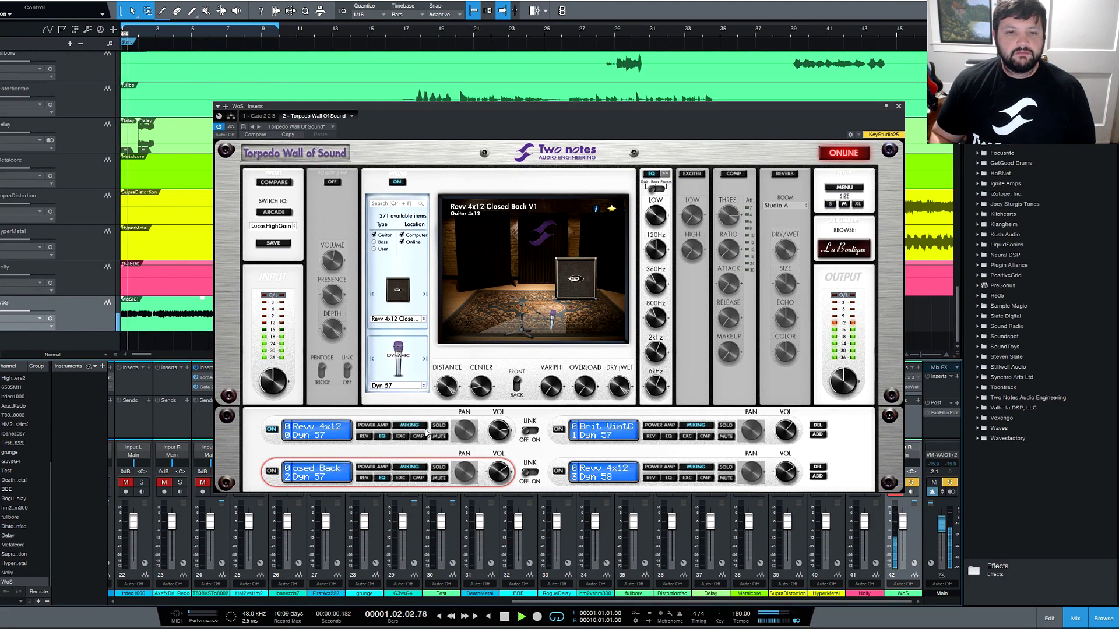
pyautogui.click(408, 386)
pyautogui.click(406, 395)
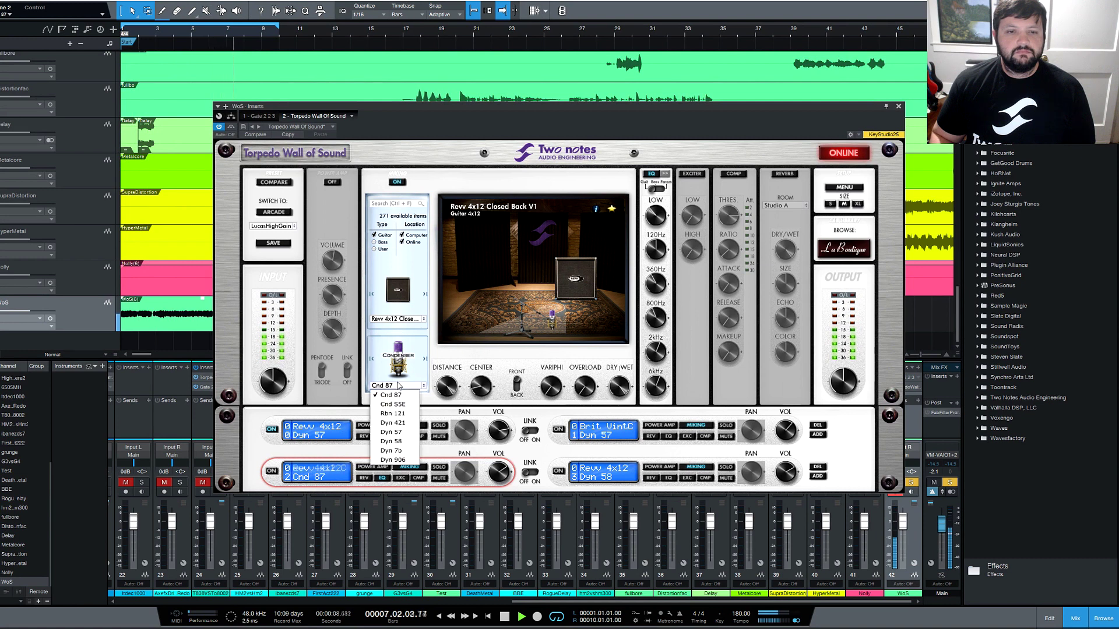
pyautogui.click(397, 385)
pyautogui.click(391, 432)
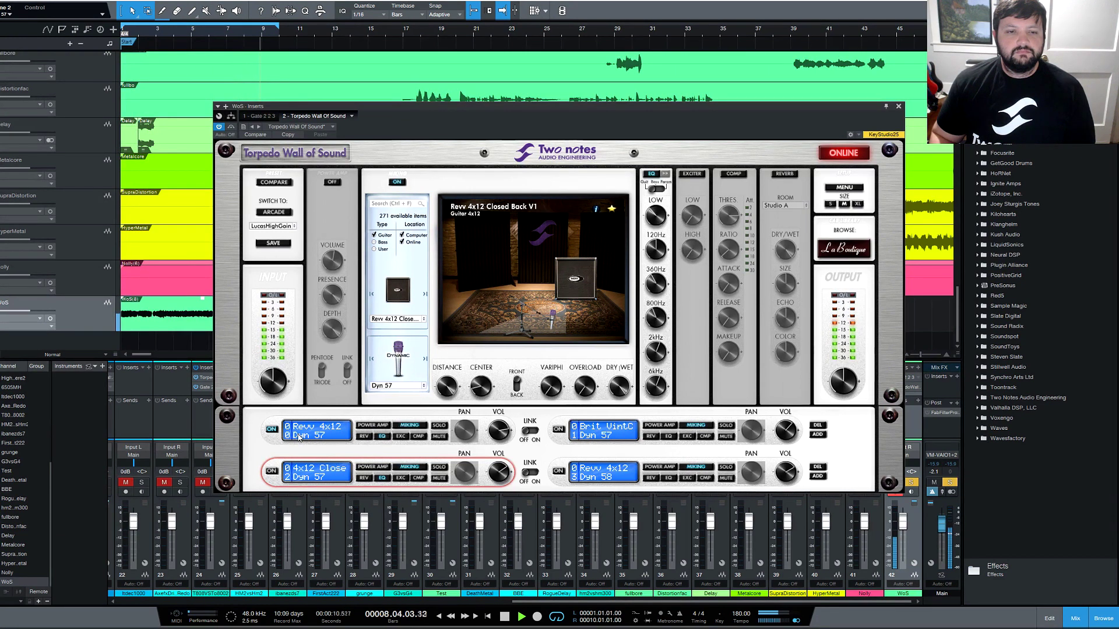
pyautogui.click(391, 432)
pyautogui.click(423, 384)
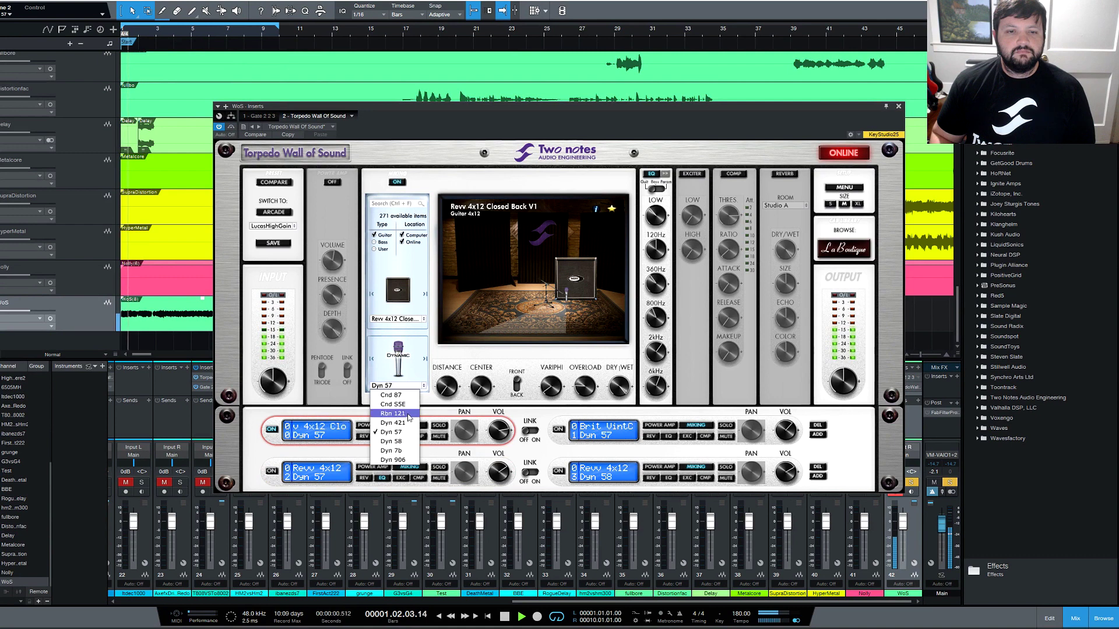
pyautogui.click(411, 416)
pyautogui.click(411, 385)
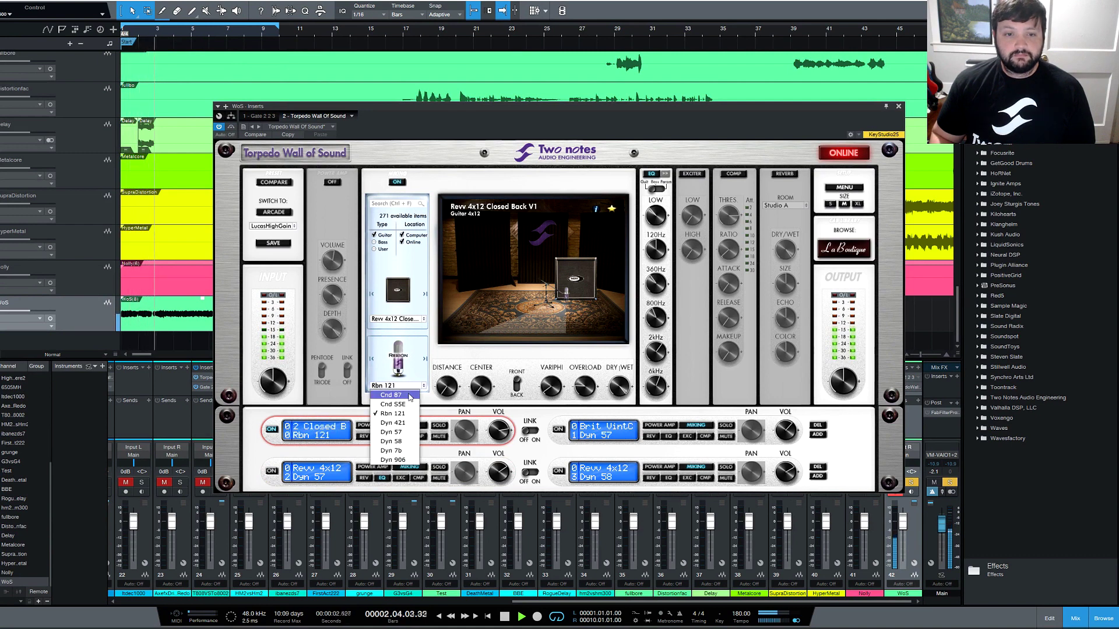
pyautogui.click(410, 398)
pyautogui.click(411, 387)
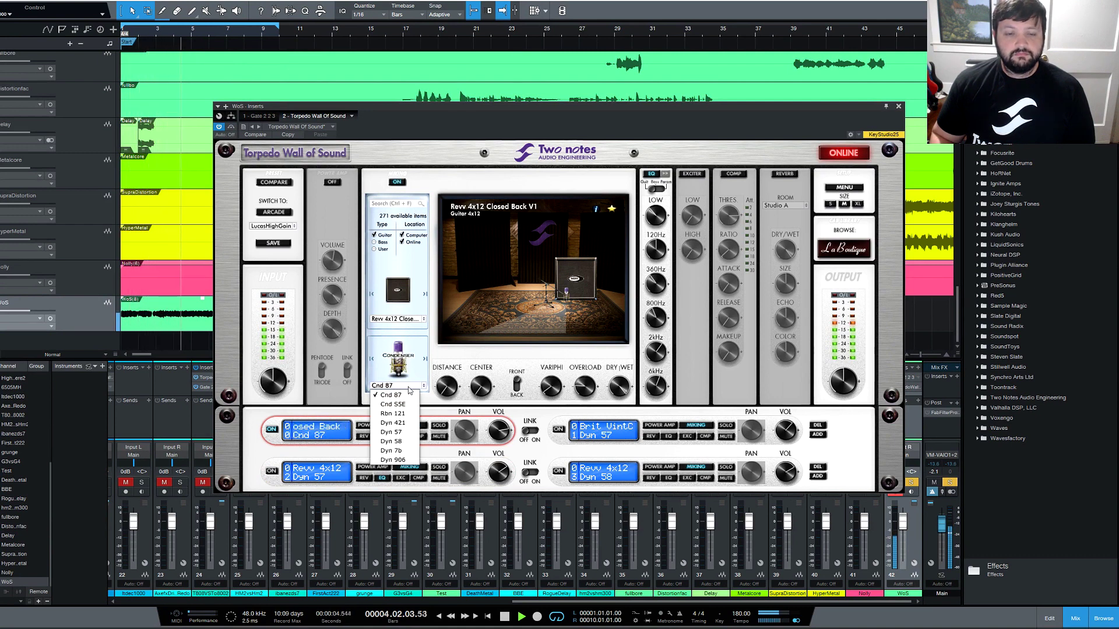
pyautogui.click(405, 460)
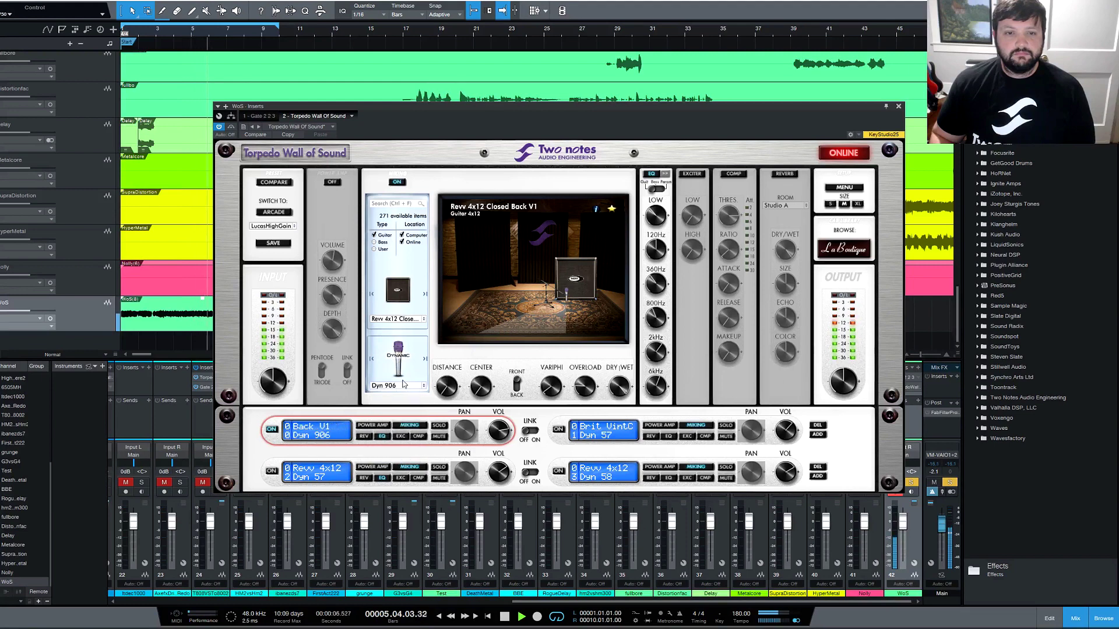
# - Compare Rbn 121, Dyn 57 and Dyn 58, settle on Dyn 57, and stop playback
pyautogui.click(406, 386)
pyautogui.click(401, 413)
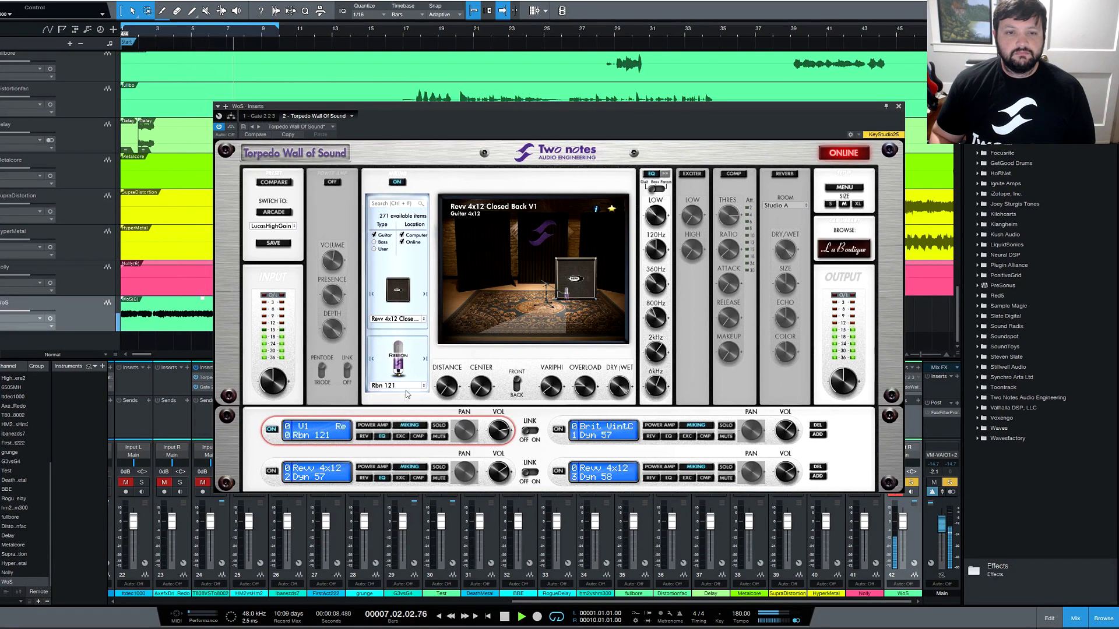
pyautogui.click(406, 386)
pyautogui.click(410, 432)
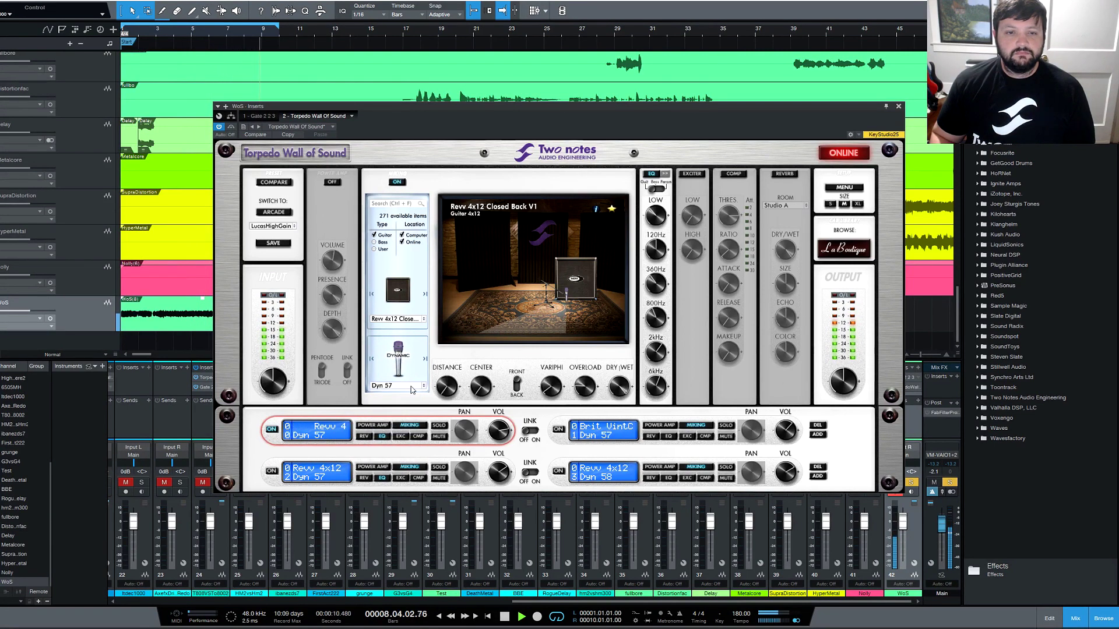
pyautogui.click(411, 389)
pyautogui.click(408, 442)
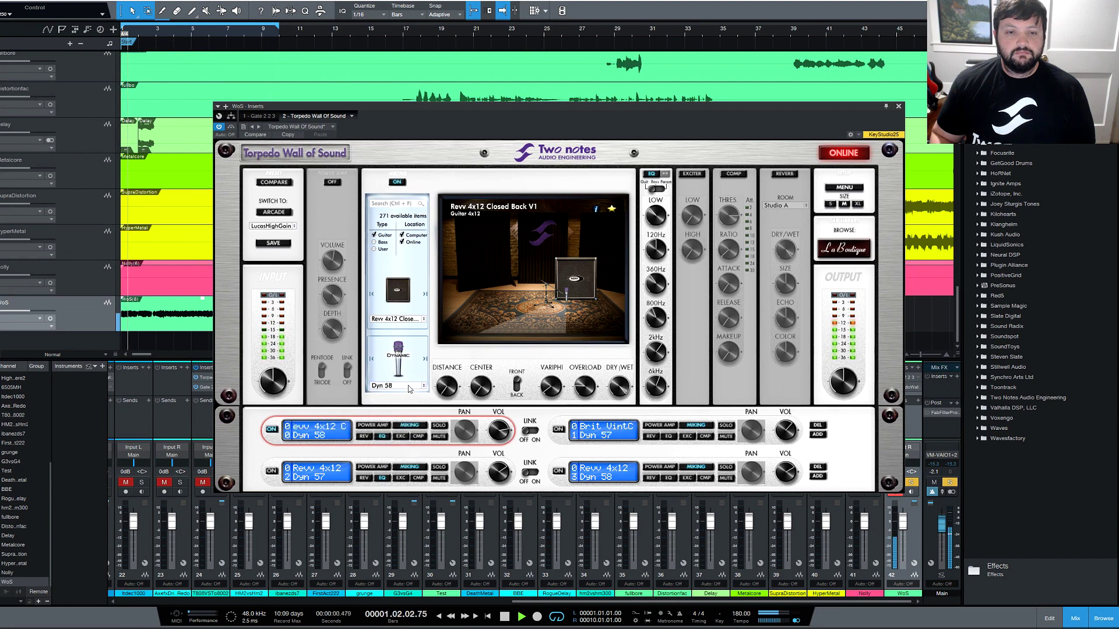
pyautogui.click(409, 387)
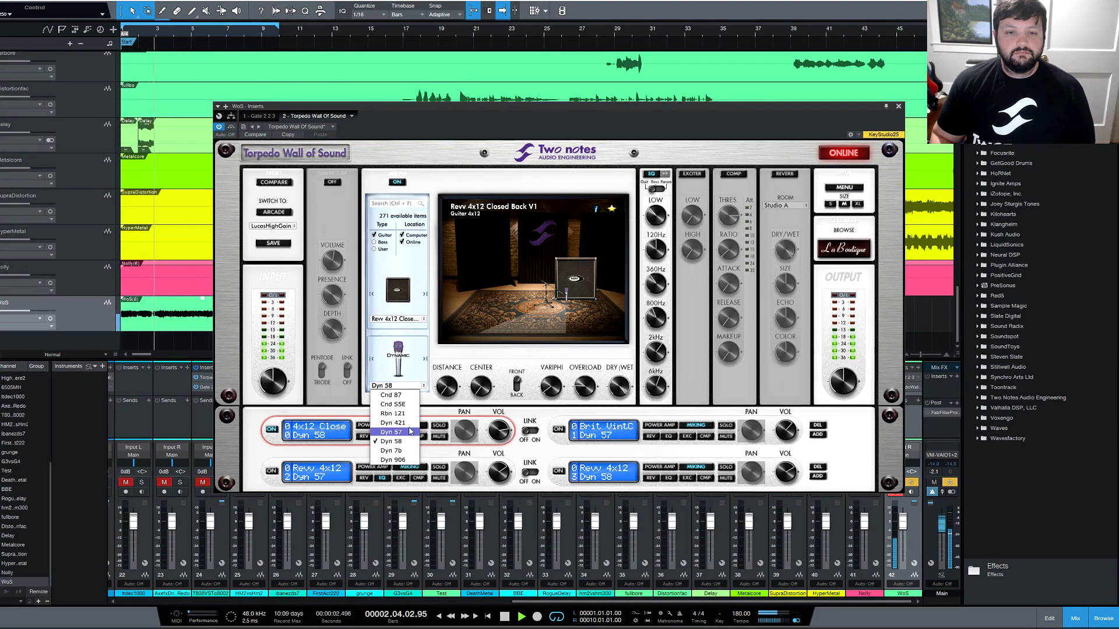
pyautogui.click(409, 432)
pyautogui.press('space')
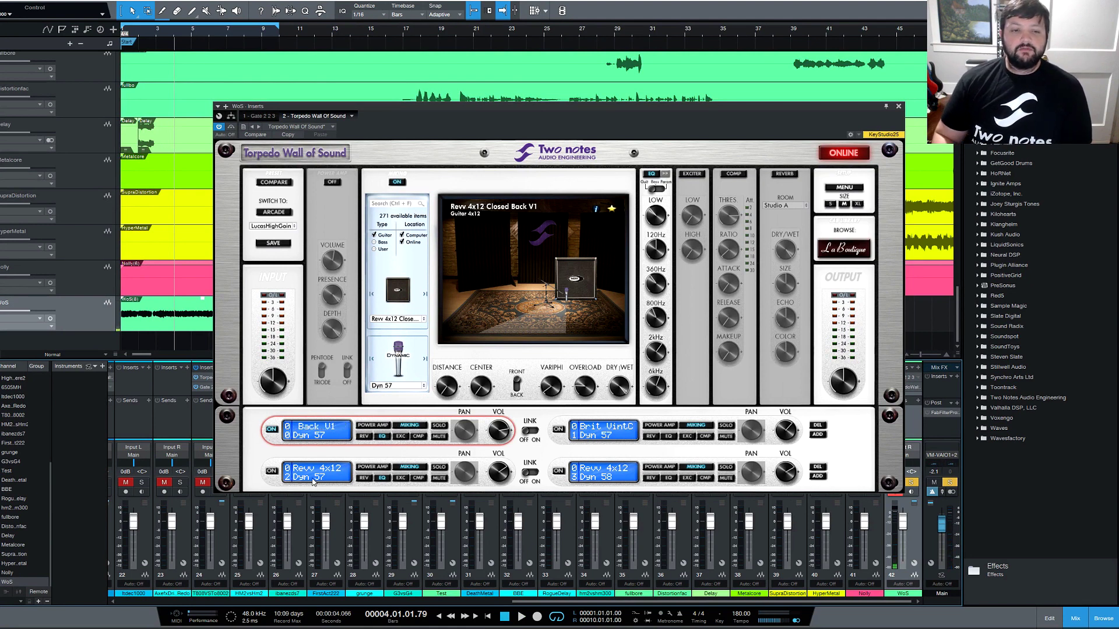
pyautogui.click(390, 476)
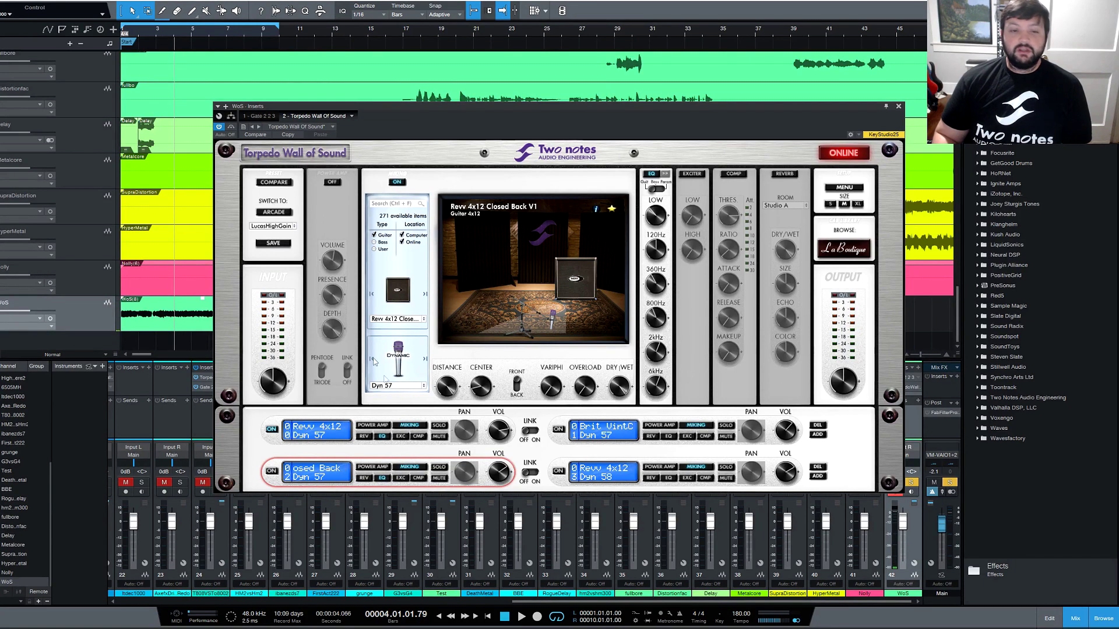
pyautogui.click(274, 440)
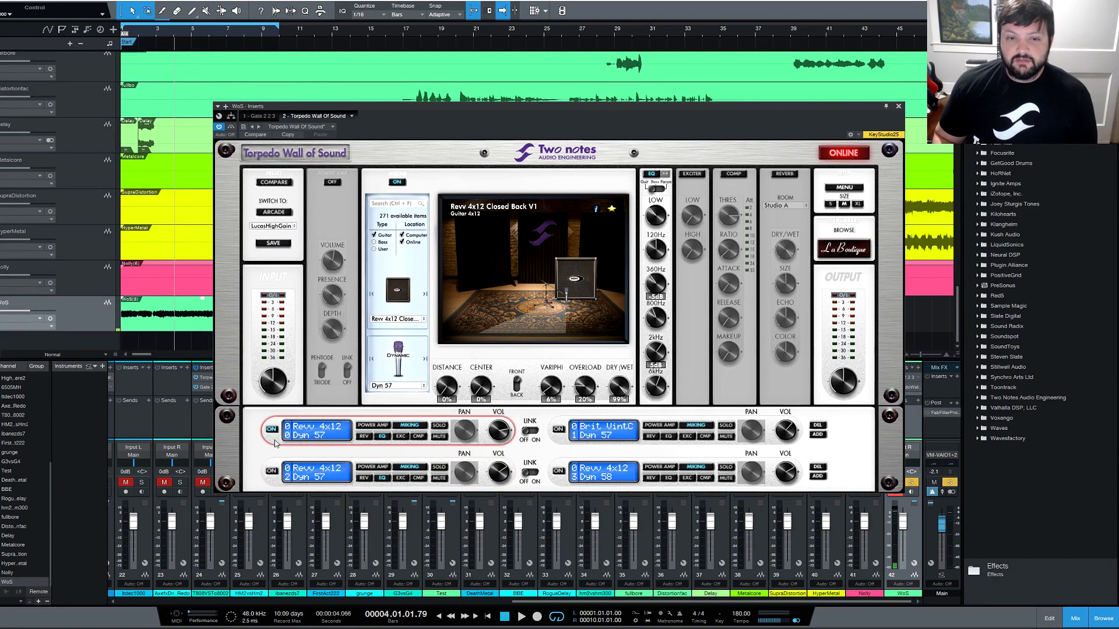
# - Include user IRs in the cab browser, expanding it to 5261 items
pyautogui.click(273, 471)
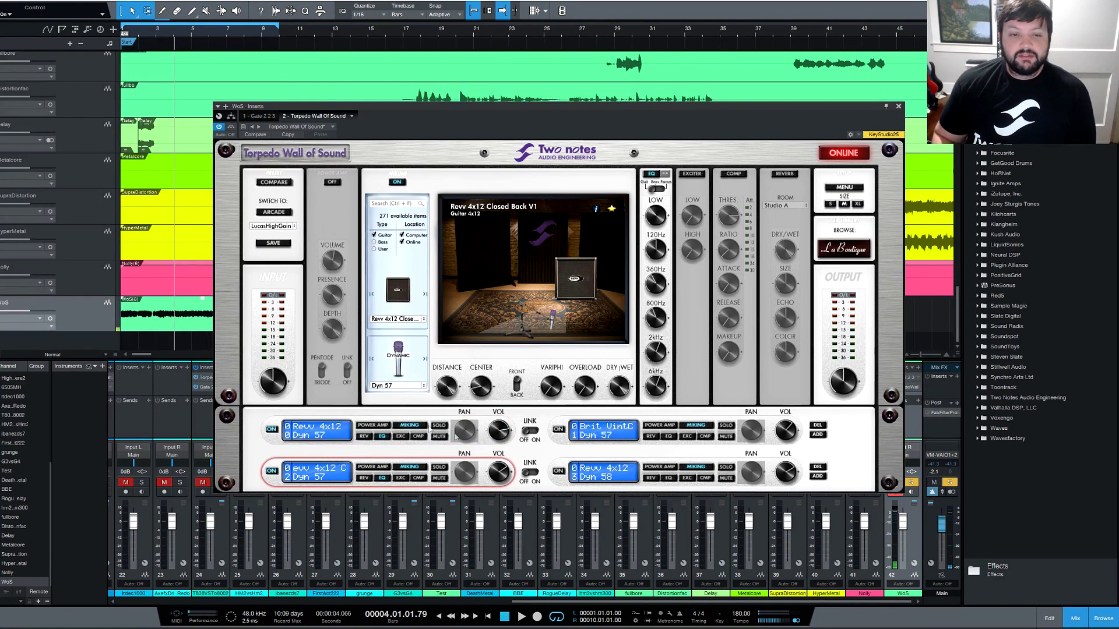
pyautogui.click(285, 427)
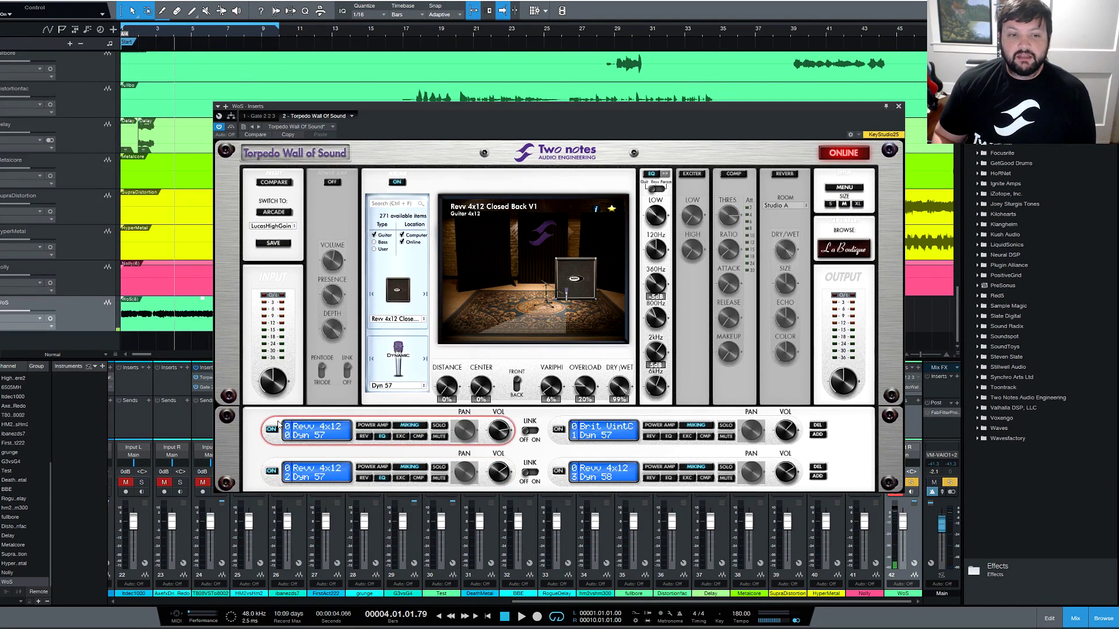
pyautogui.click(411, 321)
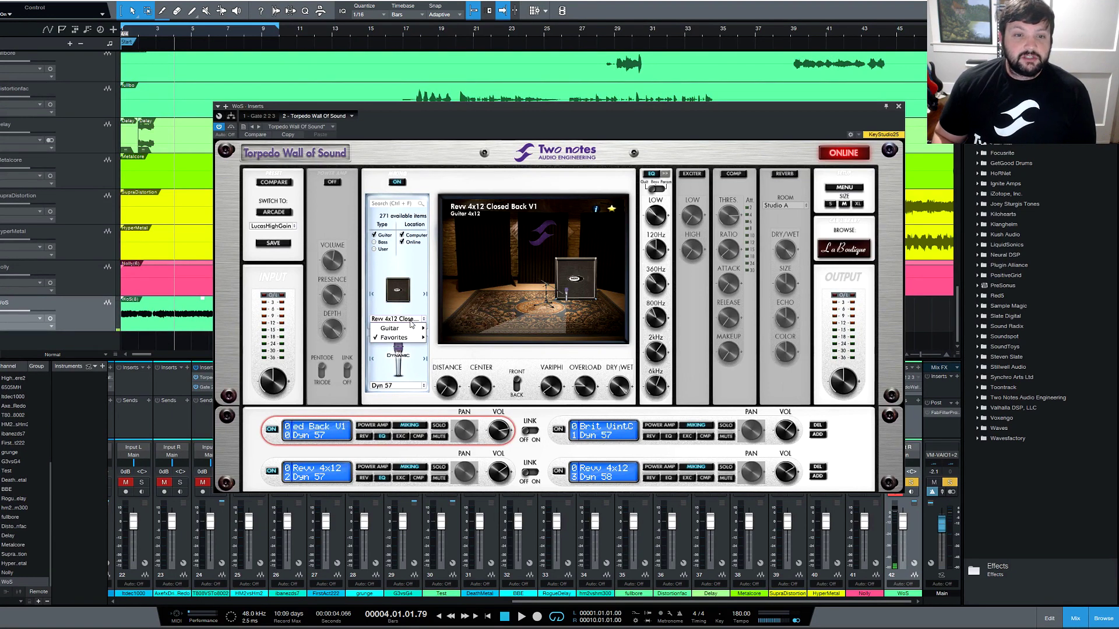
pyautogui.moveTo(412, 328)
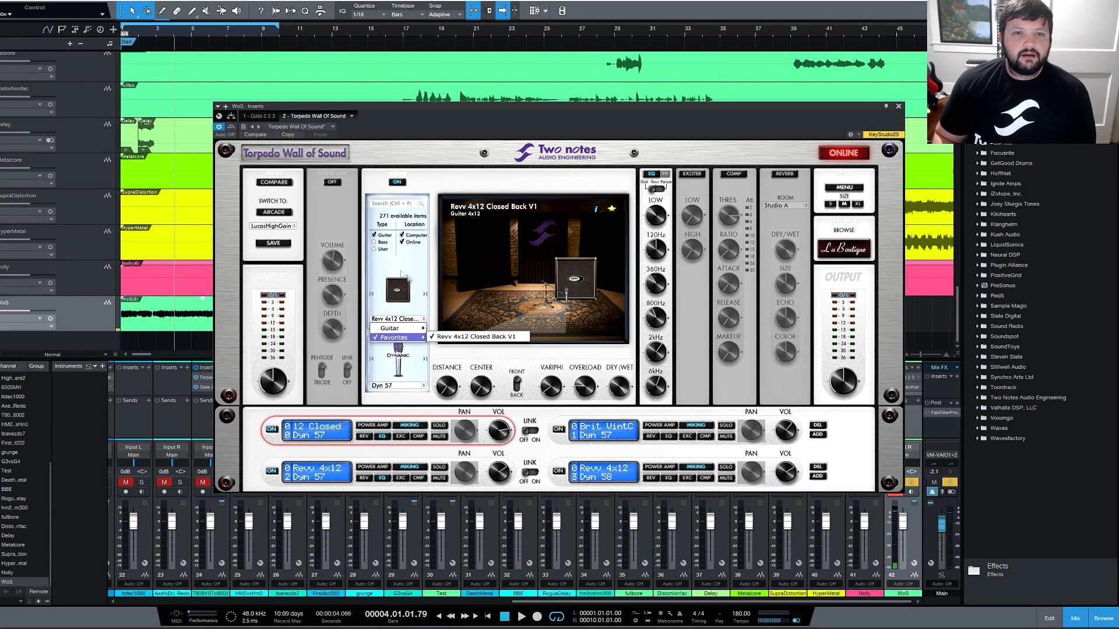
pyautogui.click(375, 249)
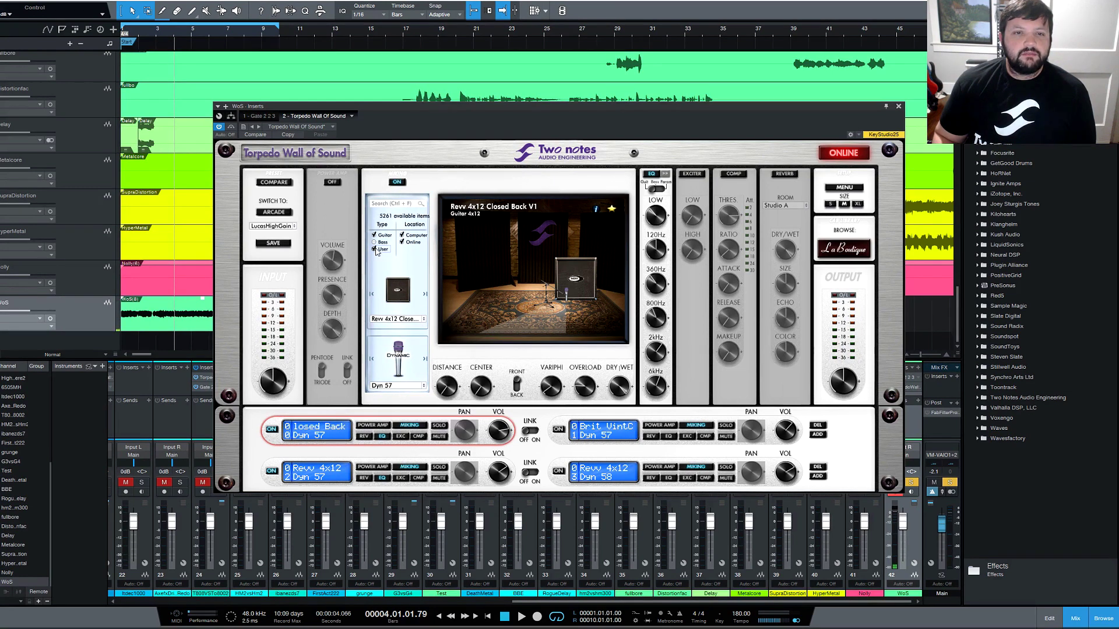
pyautogui.click(402, 319)
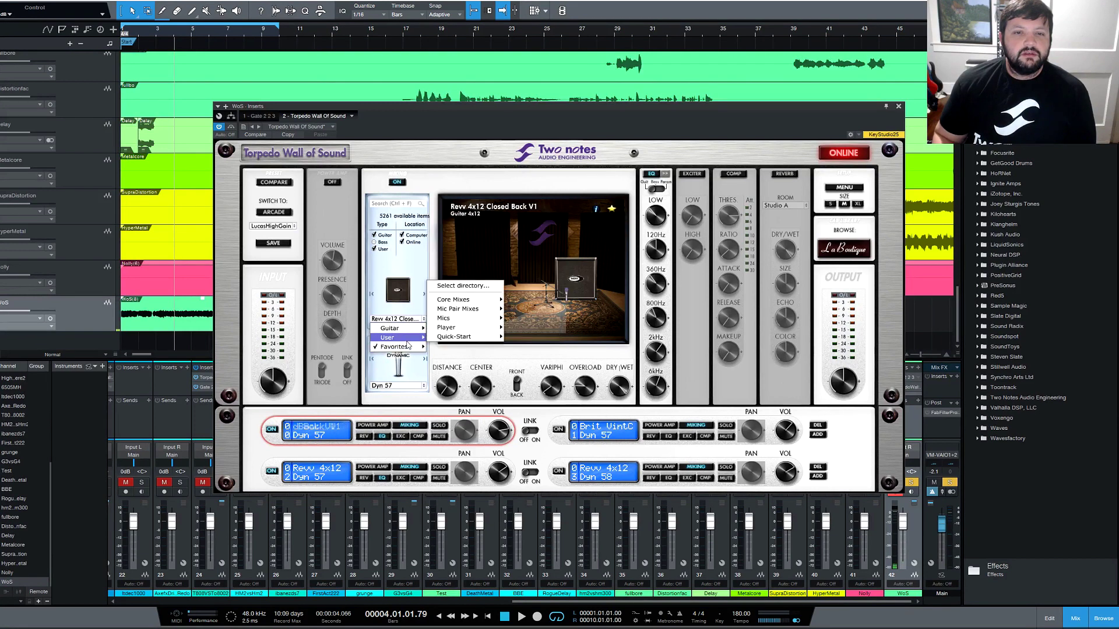
pyautogui.click(388, 268)
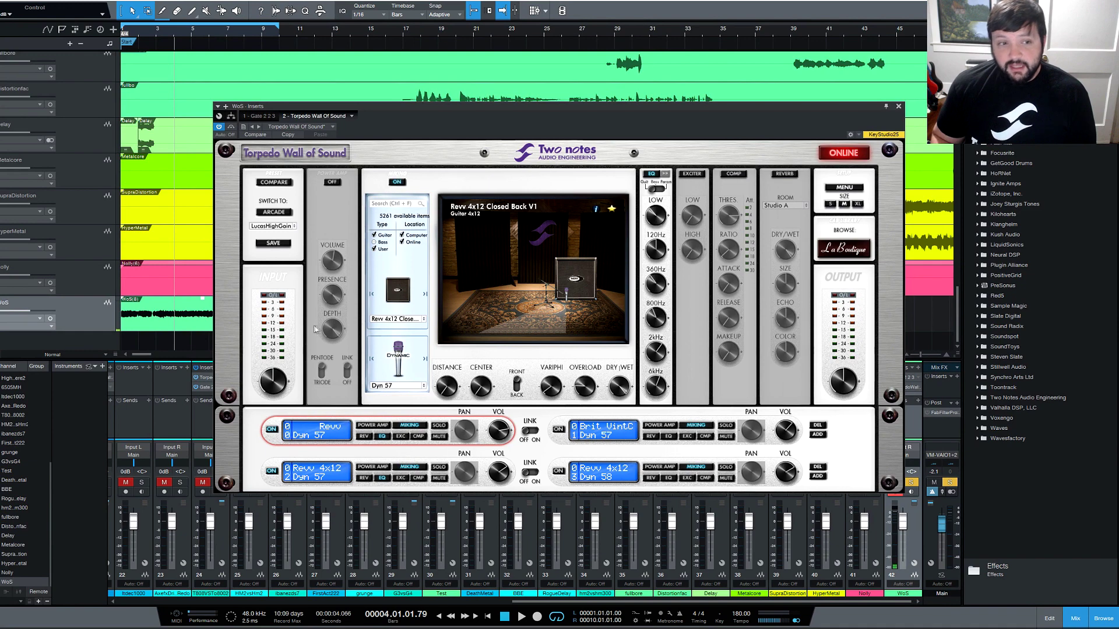
# - Load the CalifRect2 4x12 cabinet from Guitar > 4x12 into the first slot
pyautogui.click(406, 324)
pyautogui.moveTo(409, 332)
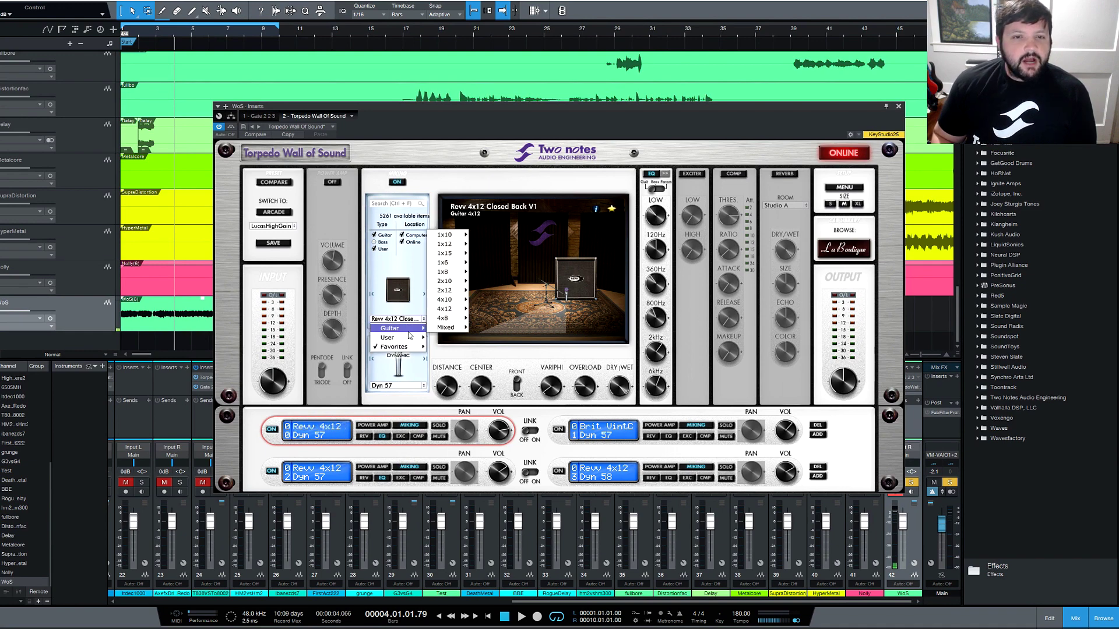
pyautogui.moveTo(447, 309)
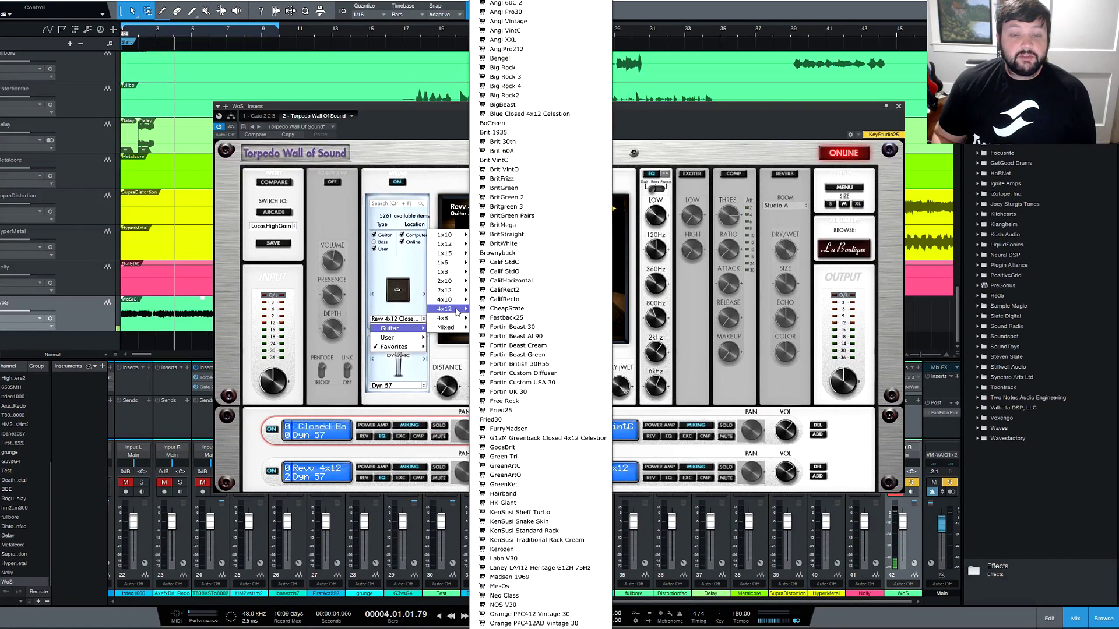
pyautogui.click(533, 292)
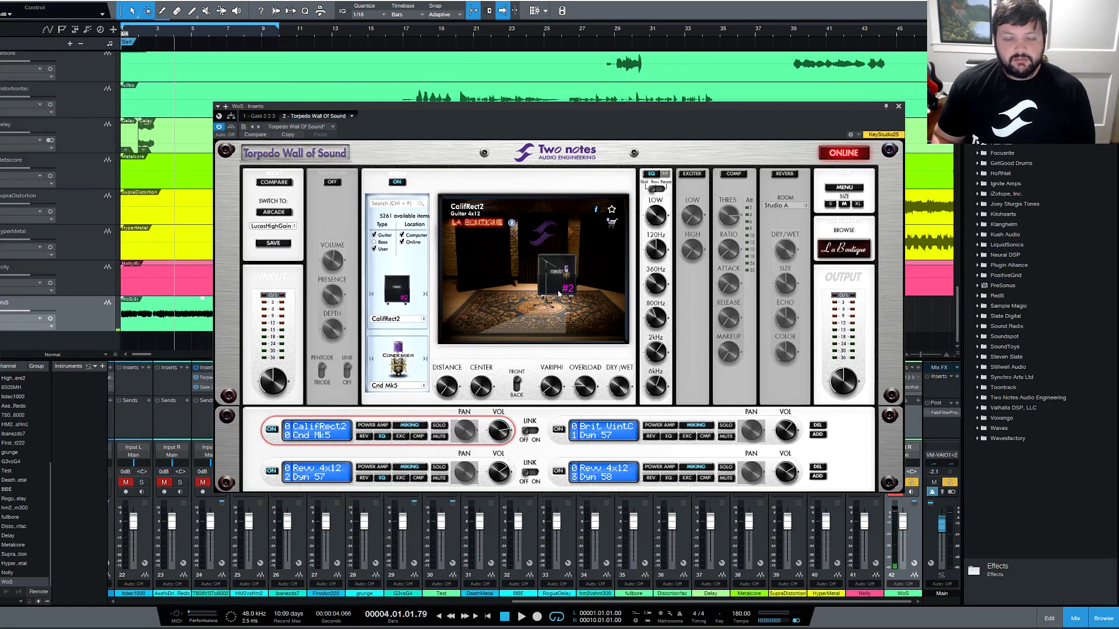
# - Start playback on the CalifRect2 slot and switch its mic to Cnd 141 O
pyautogui.click(272, 477)
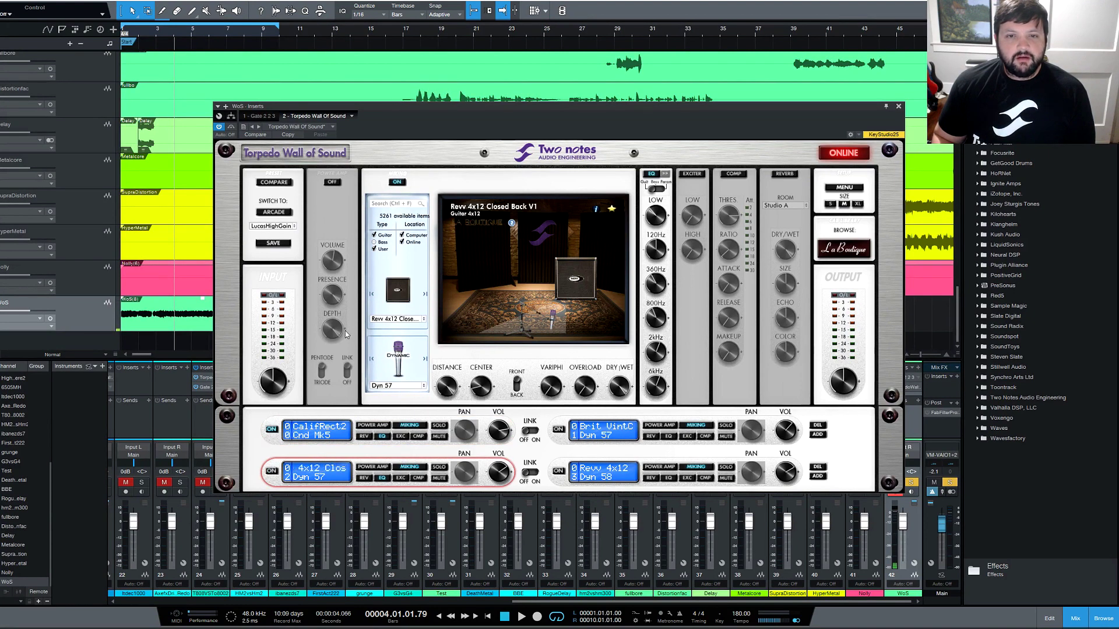
pyautogui.click(293, 438)
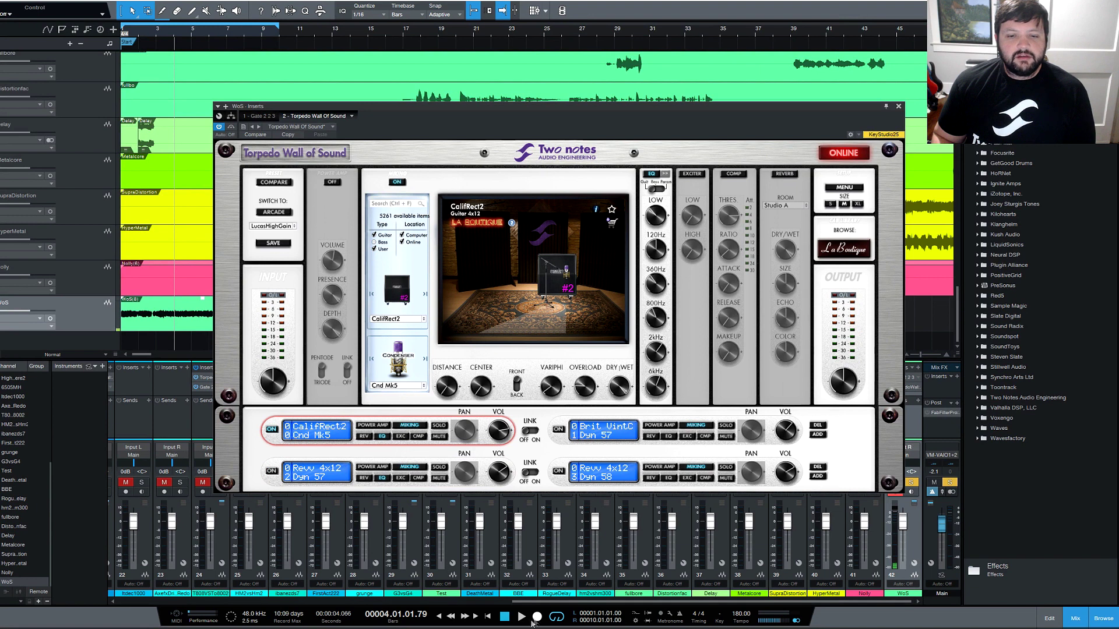
pyautogui.click(522, 617)
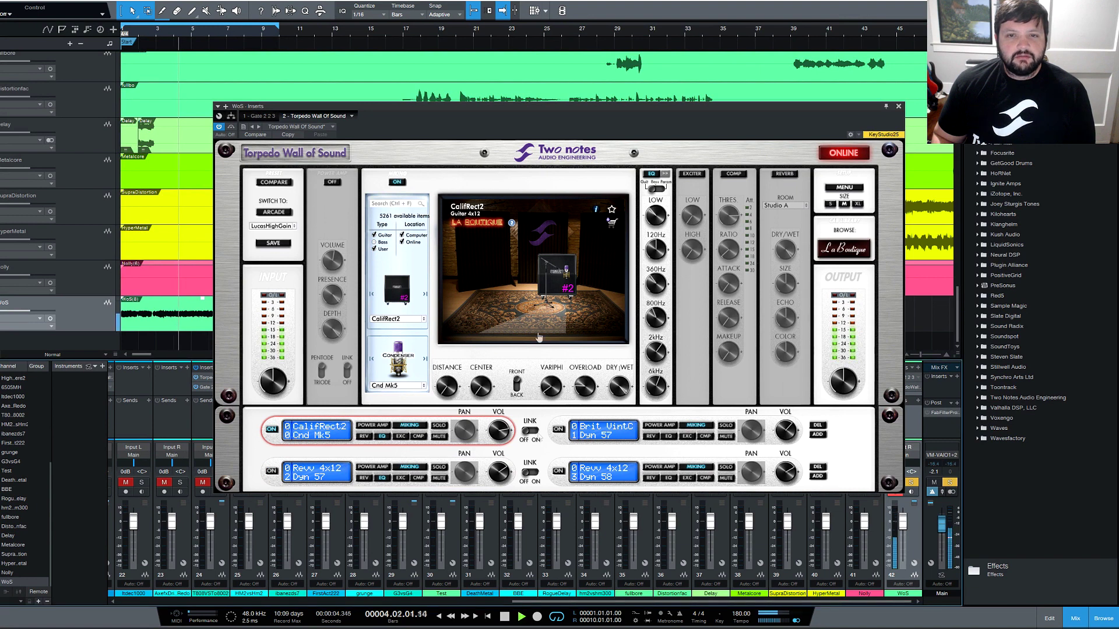
pyautogui.click(404, 385)
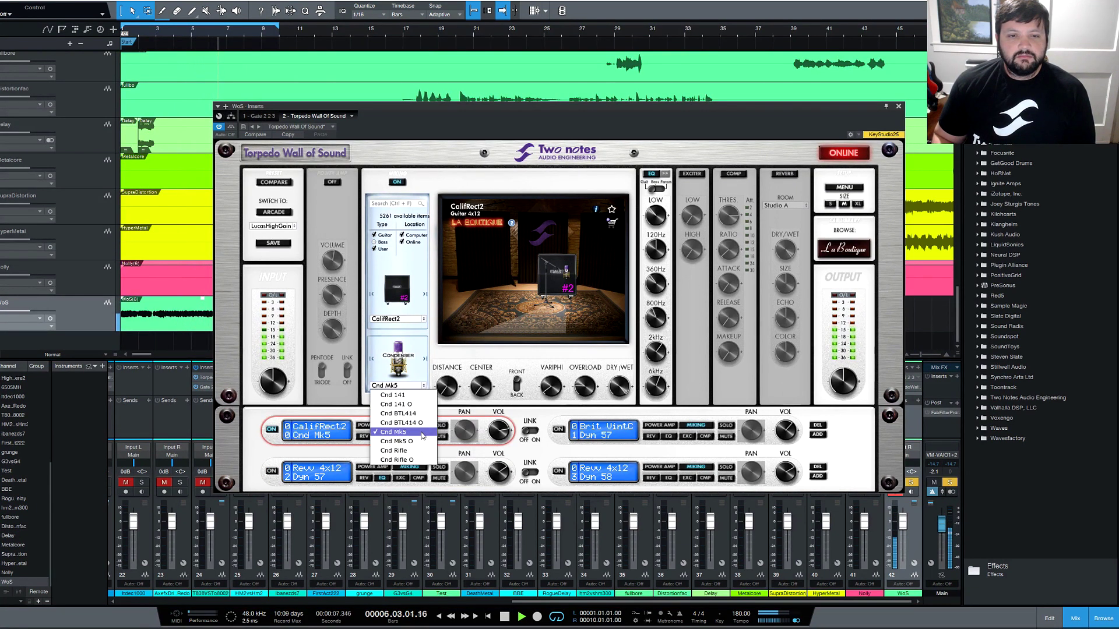
pyautogui.click(422, 403)
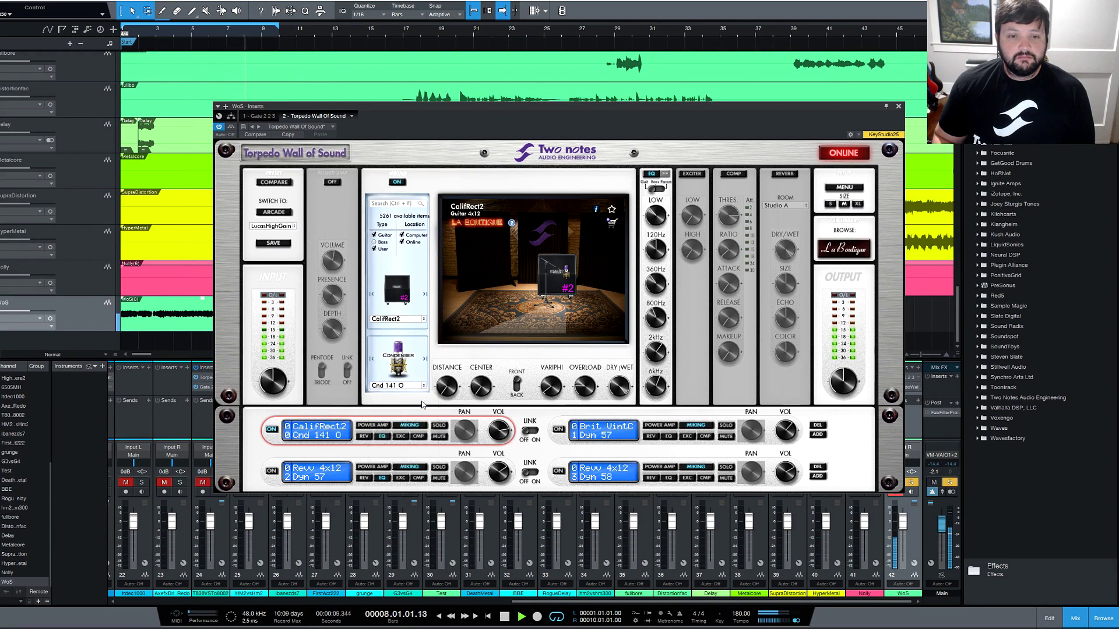
# - Load the Recto Standard OS Slant - WTE cab with a Dyn 57 placed close to the speaker
pyautogui.click(407, 319)
pyautogui.moveTo(408, 329)
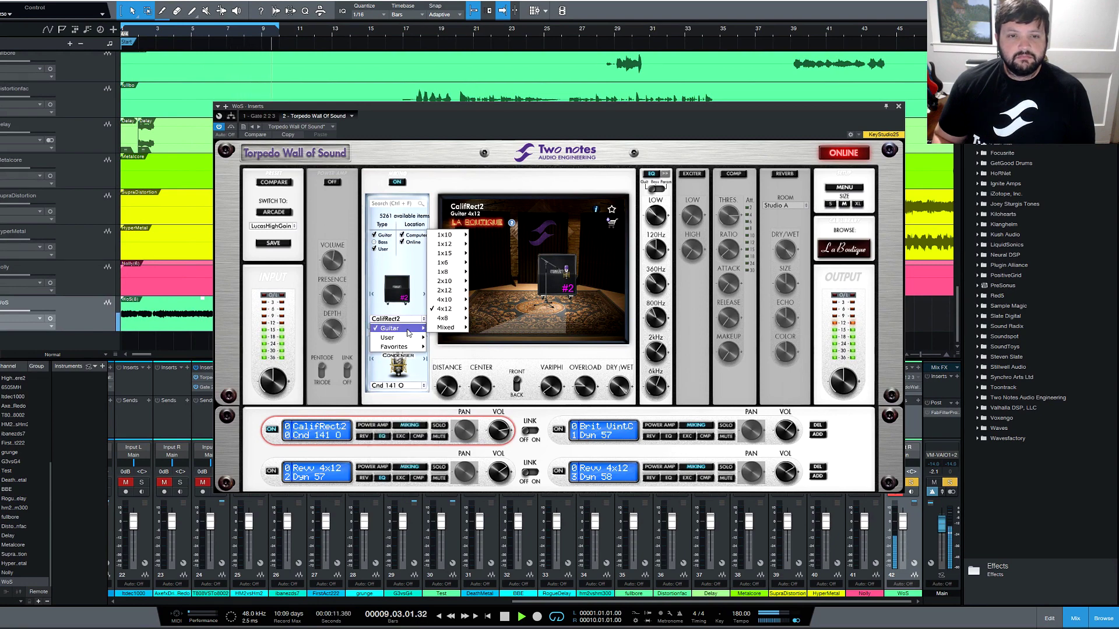
pyautogui.moveTo(445, 312)
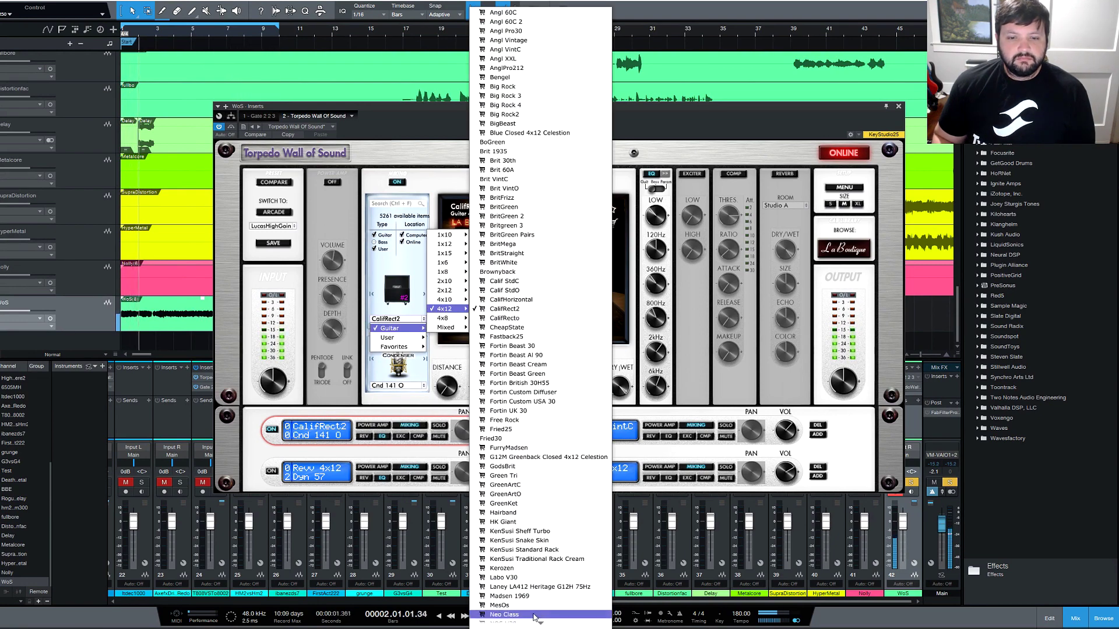
pyautogui.scroll(-10, 534, 616)
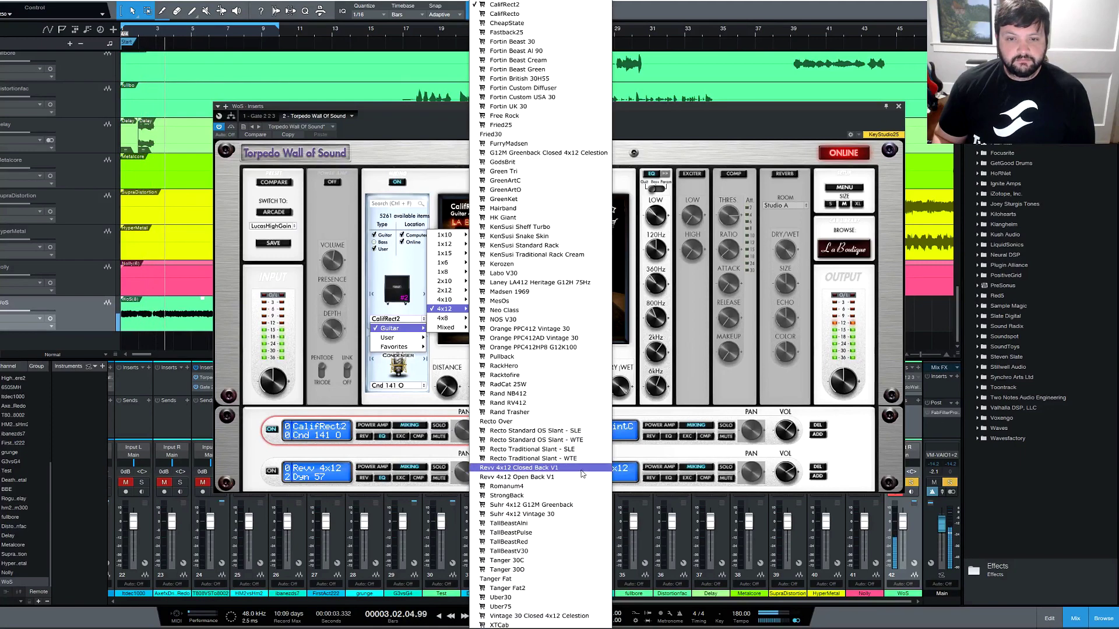
pyautogui.click(554, 440)
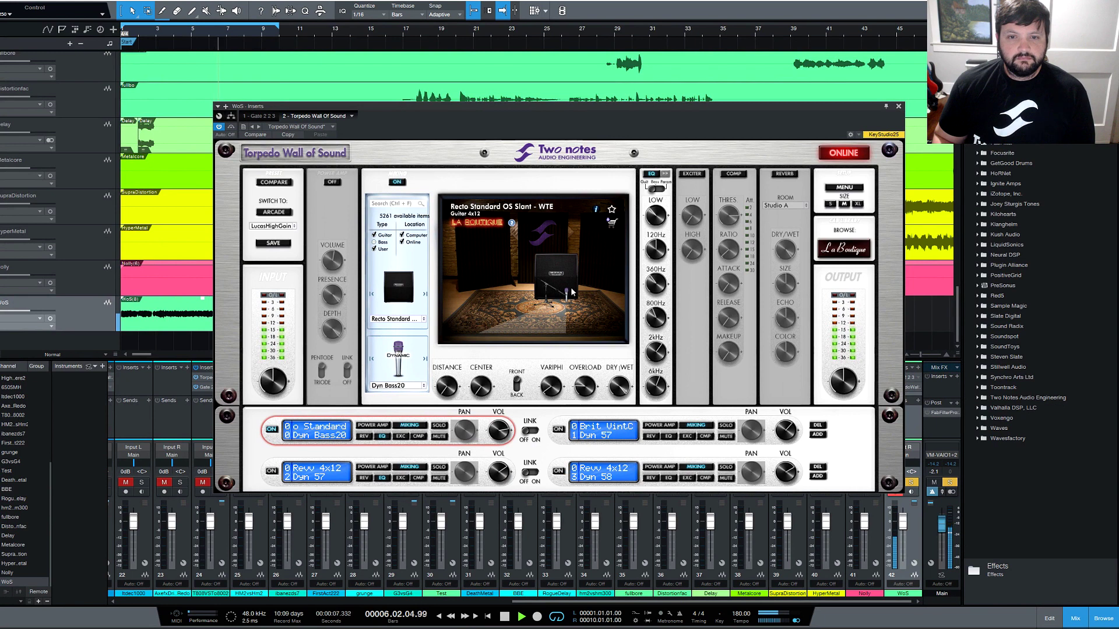
pyautogui.click(405, 386)
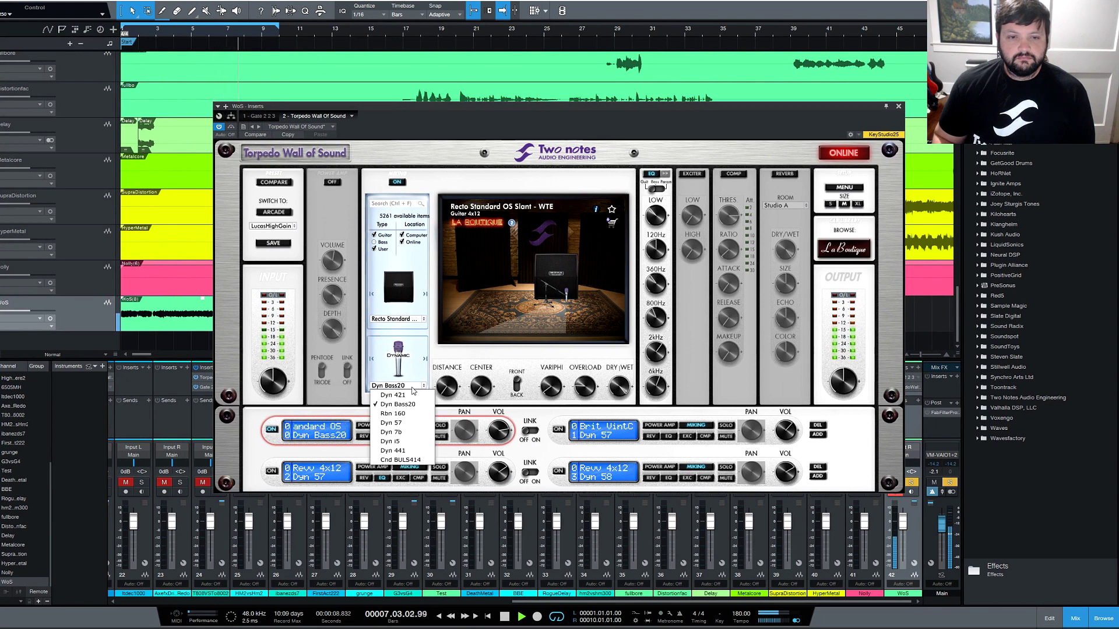
pyautogui.click(412, 424)
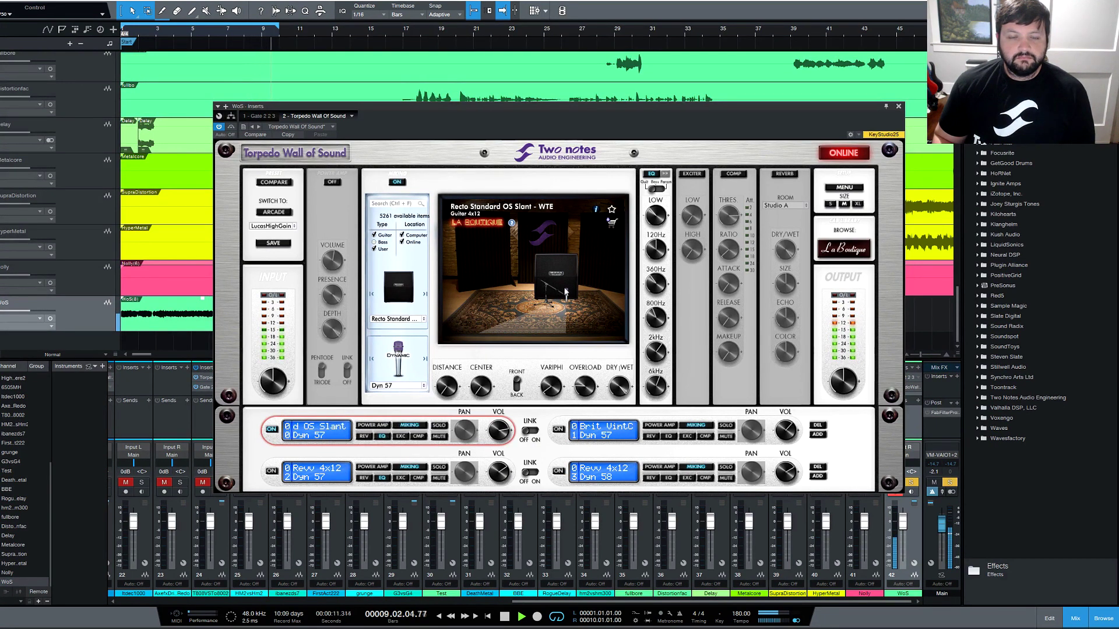
pyautogui.moveTo(564, 293)
pyautogui.mouseDown()
pyautogui.moveTo(550, 293)
pyautogui.moveTo(563, 334)
pyautogui.moveTo(548, 305)
pyautogui.moveTo(563, 294)
pyautogui.mouseUp()
pyautogui.press('space')
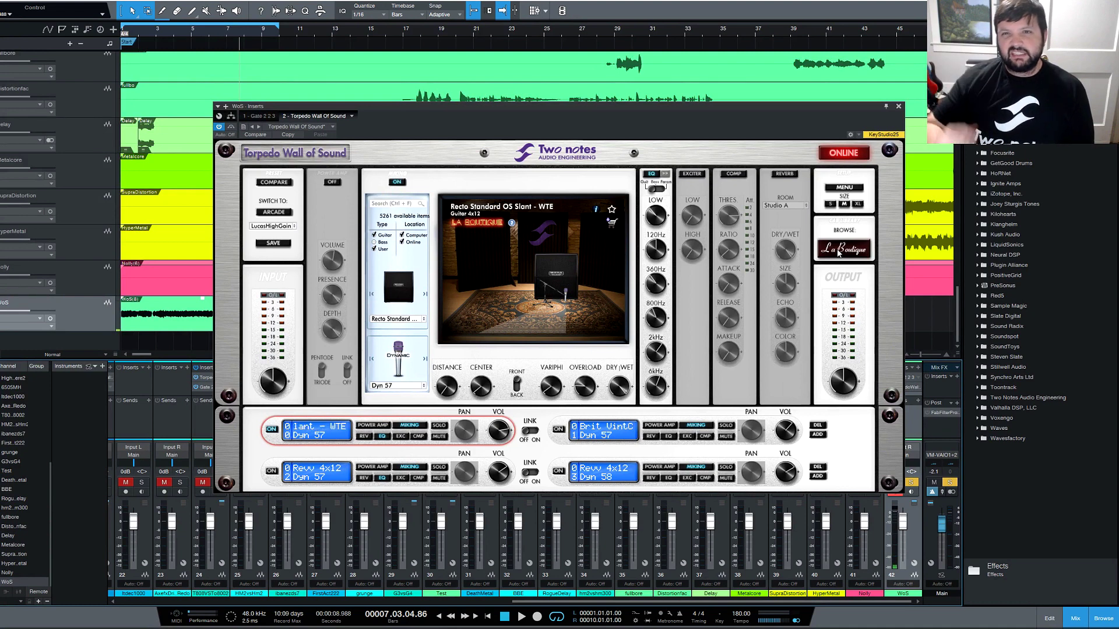
pyautogui.click(396, 319)
pyautogui.moveTo(403, 329)
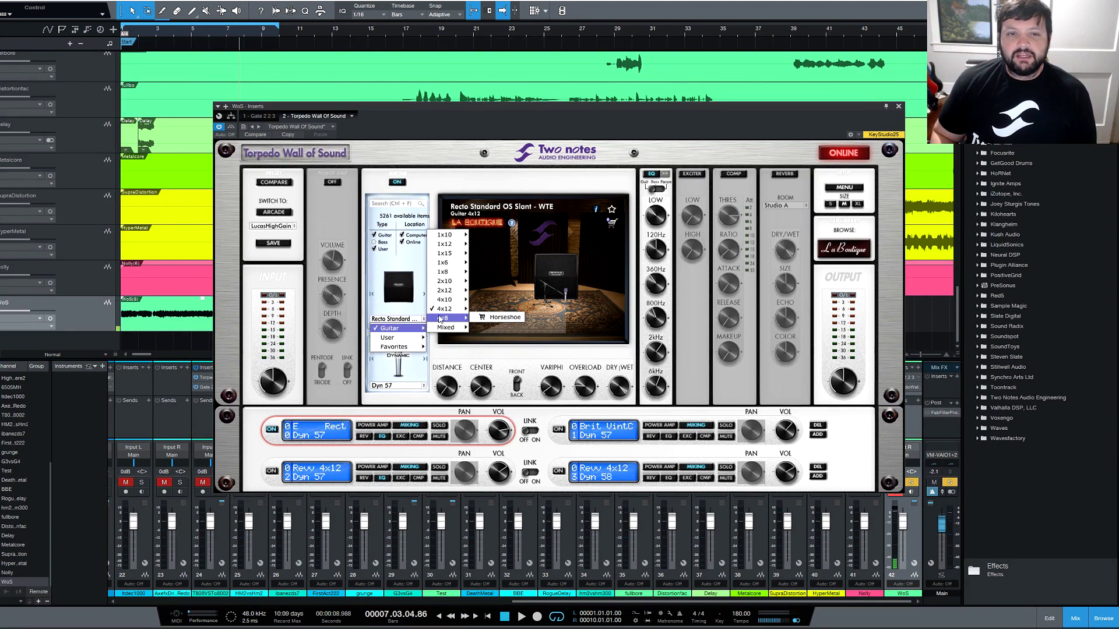
pyautogui.moveTo(446, 310)
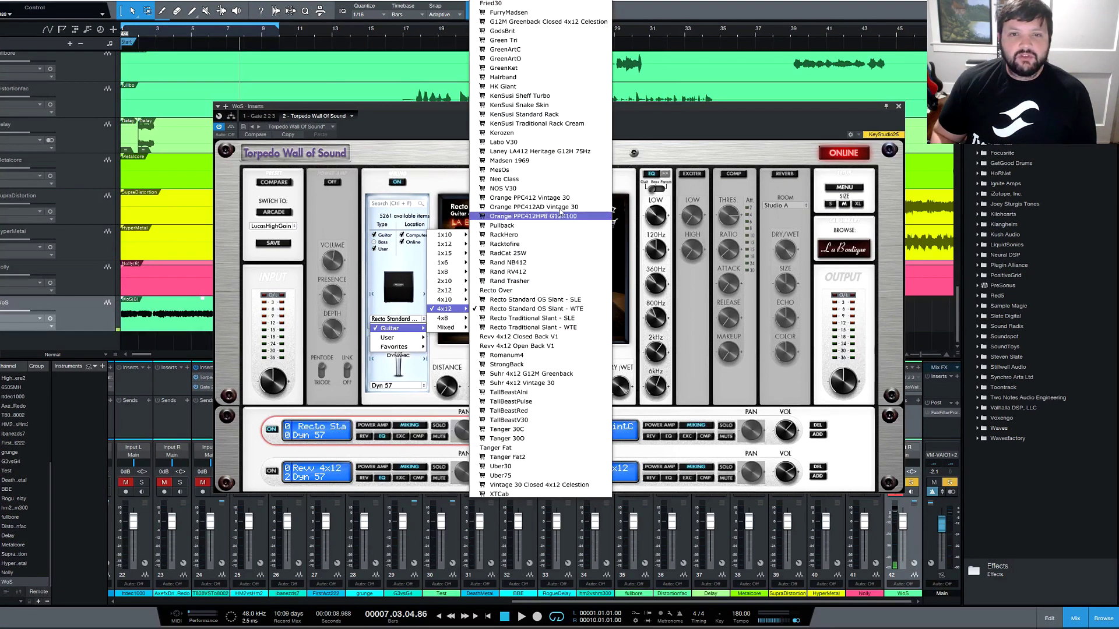
pyautogui.scroll(6, 554, 175)
pyautogui.scroll(9, 558, 185)
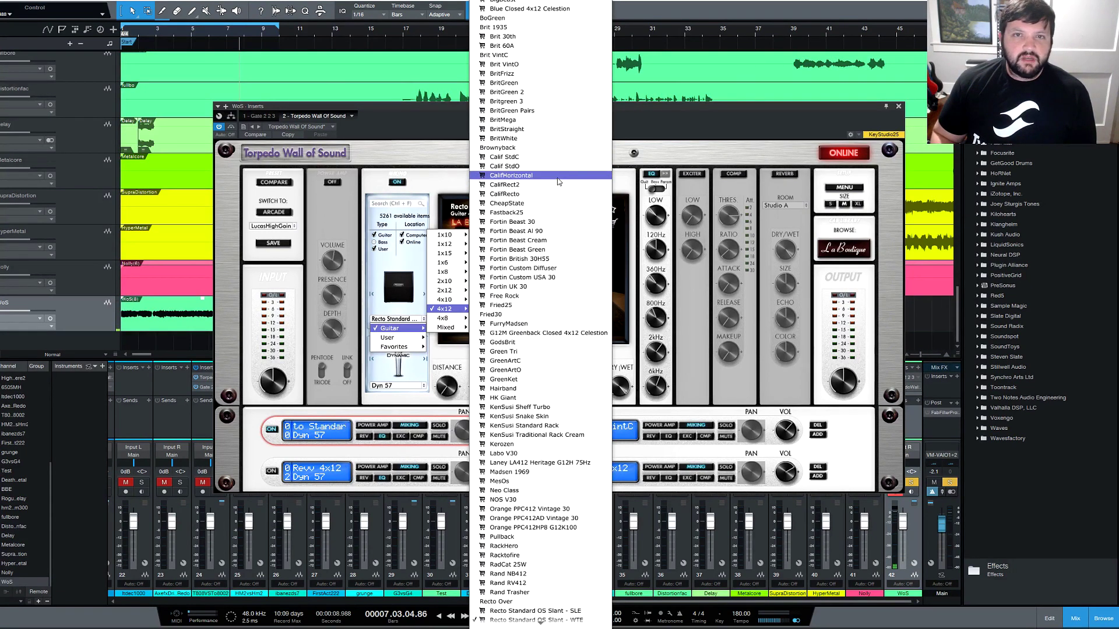
pyautogui.scroll(-10, 554, 187)
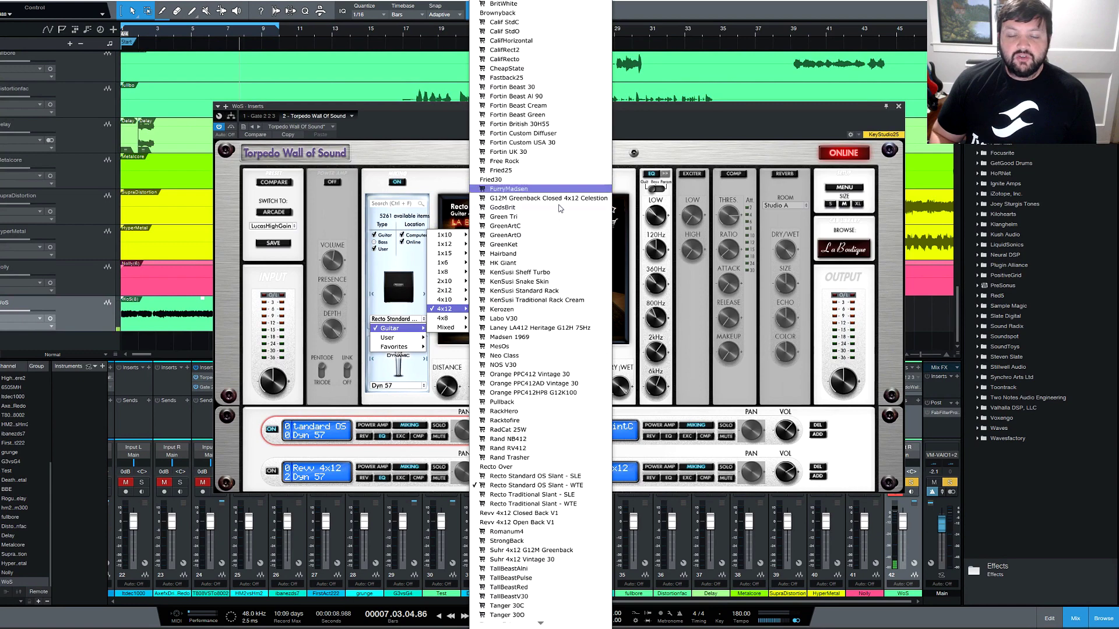
pyautogui.click(698, 127)
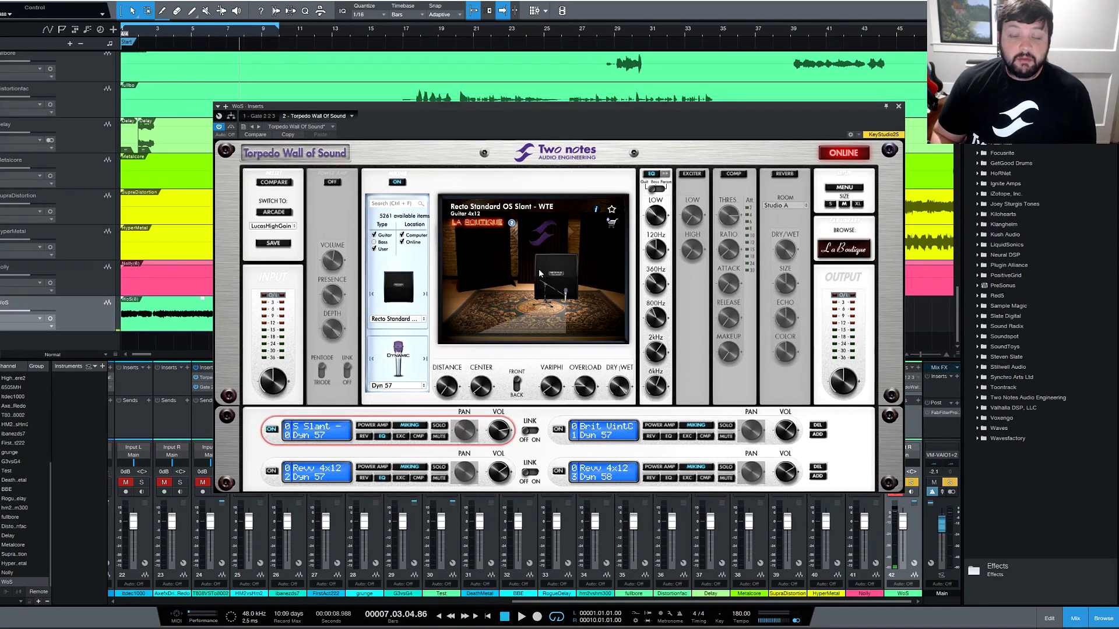
pyautogui.moveTo(610, 226)
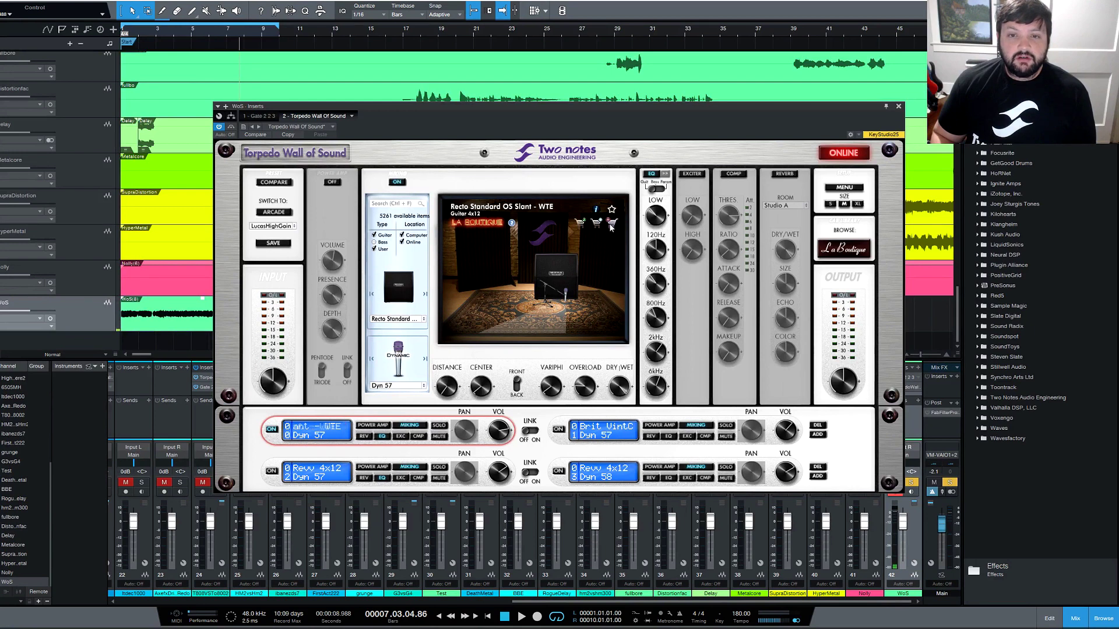
pyautogui.click(611, 224)
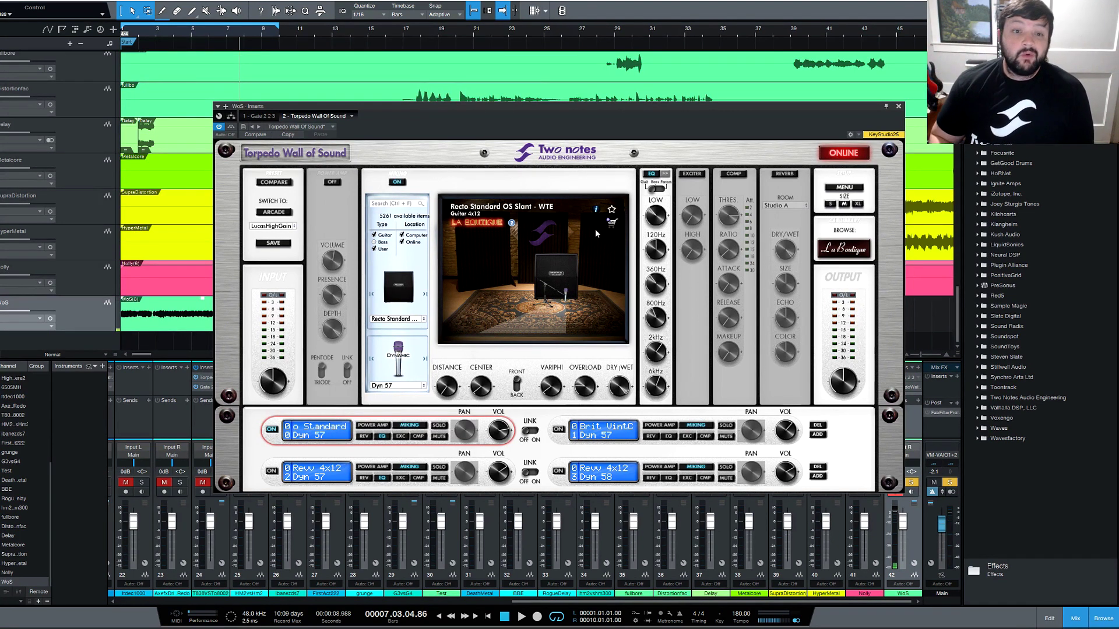
pyautogui.click(421, 386)
# - Set the Dyn 57's Center position to 6% and flip the cab view to BACK and back to FRONT
pyautogui.click(410, 374)
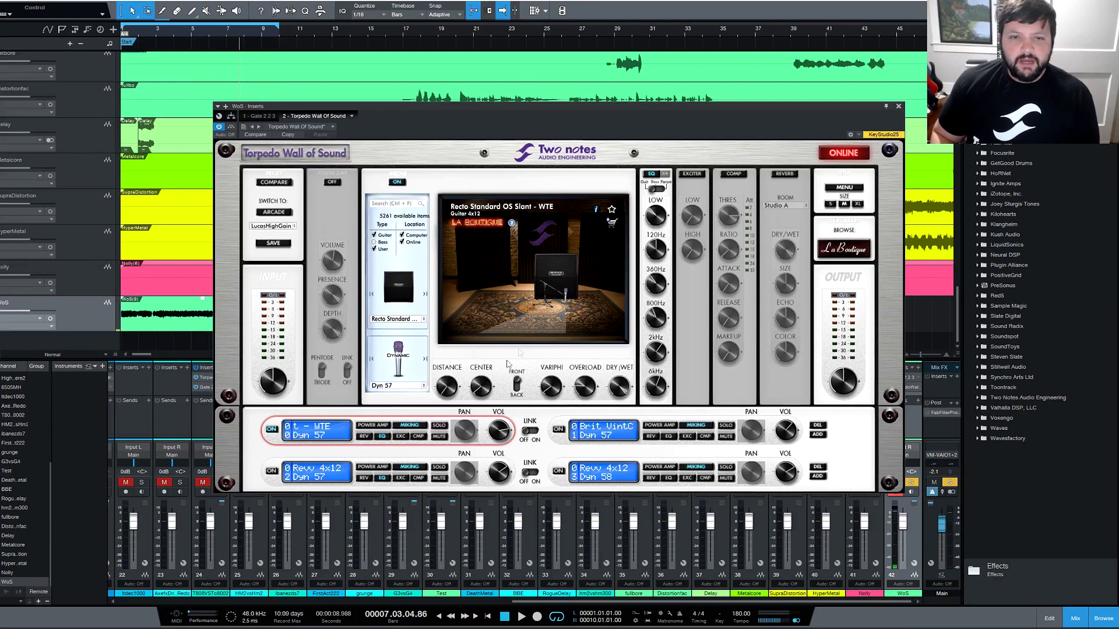
pyautogui.moveTo(450, 385)
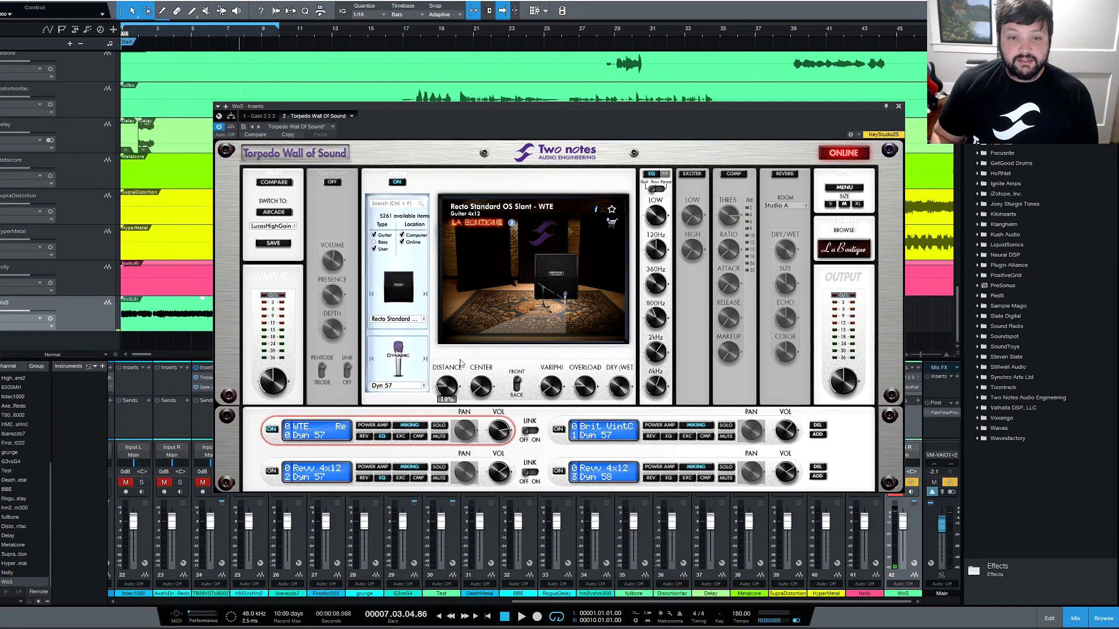
pyautogui.moveTo(487, 379)
pyautogui.moveTo(487, 379); pyautogui.dragTo(482, 392)
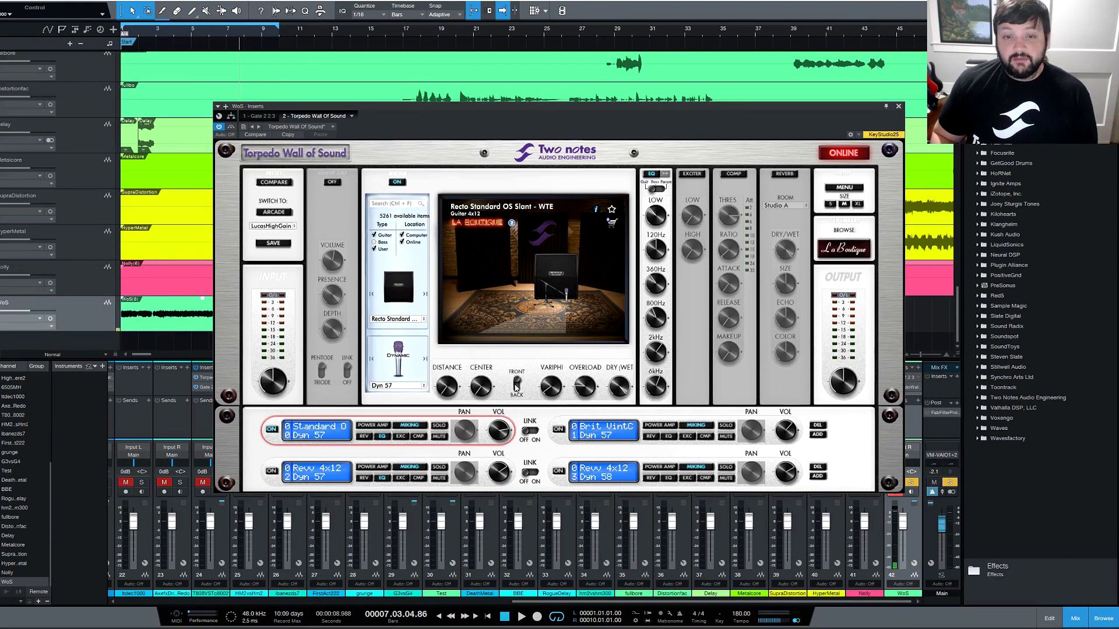
pyautogui.click(516, 386)
pyautogui.click(516, 386)
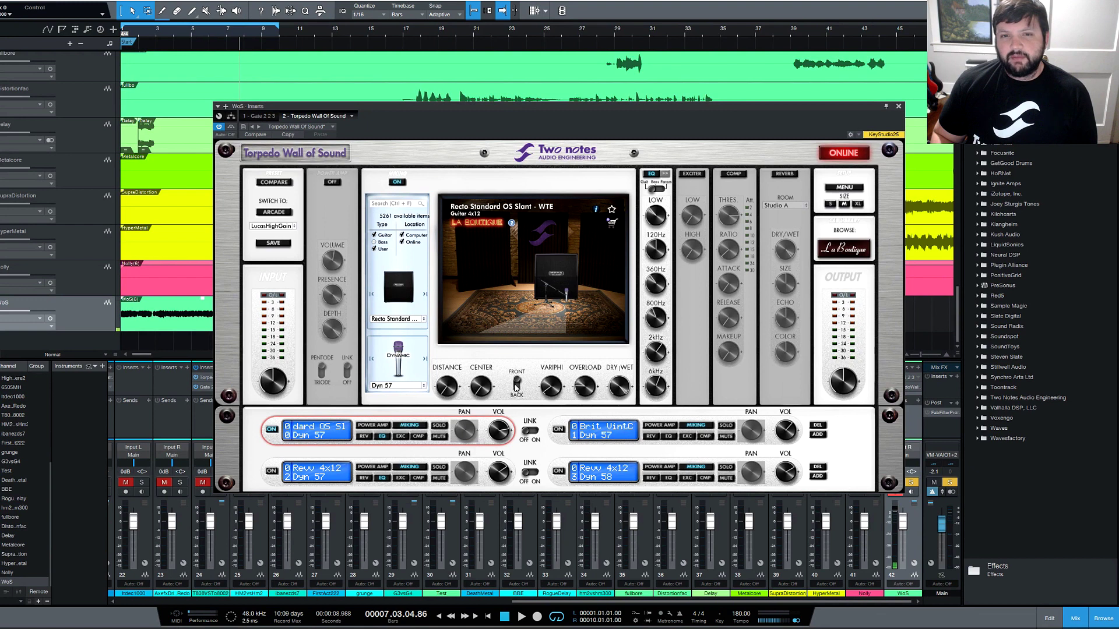
pyautogui.moveTo(546, 395)
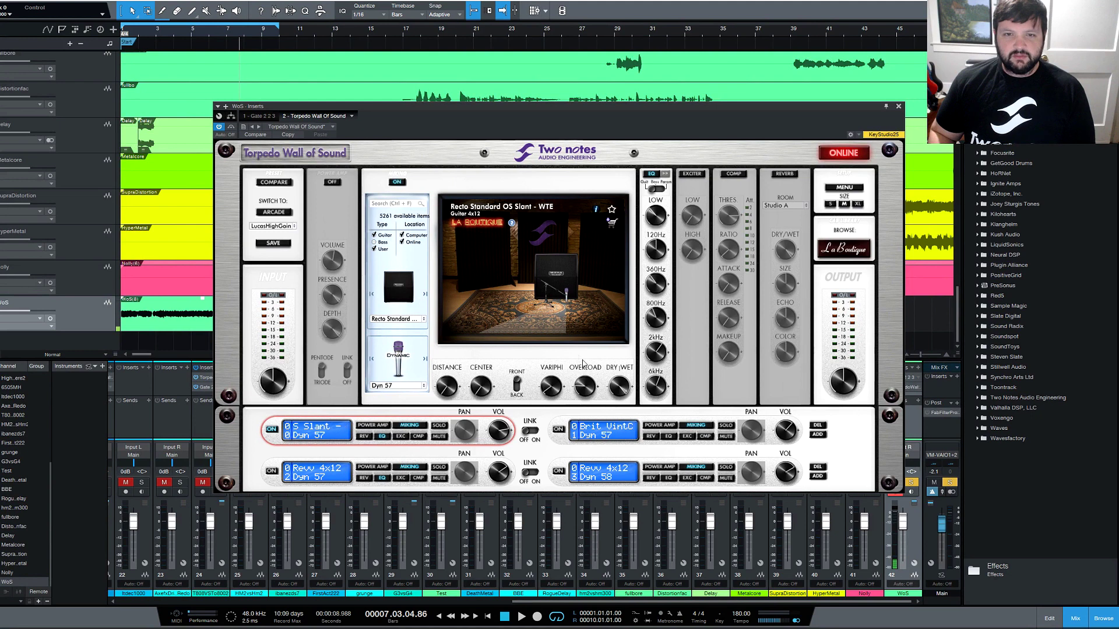
# - Play the Recto Standard cab and raise its VariPhi amount from 8% to 10%
pyautogui.click(526, 618)
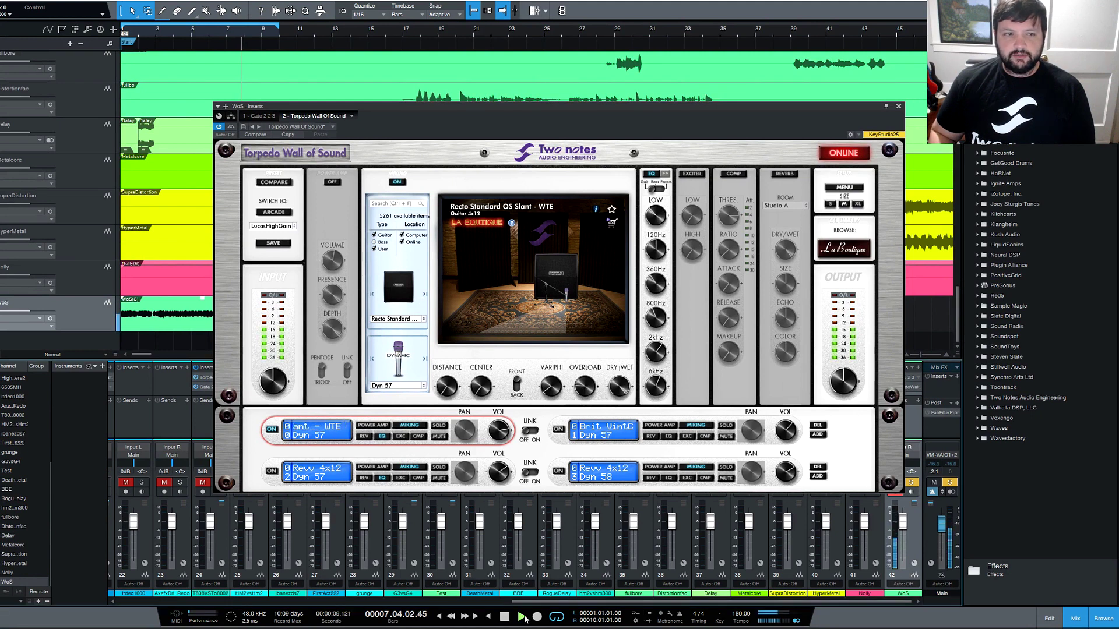
pyautogui.moveTo(555, 394); pyautogui.dragTo(540, 456)
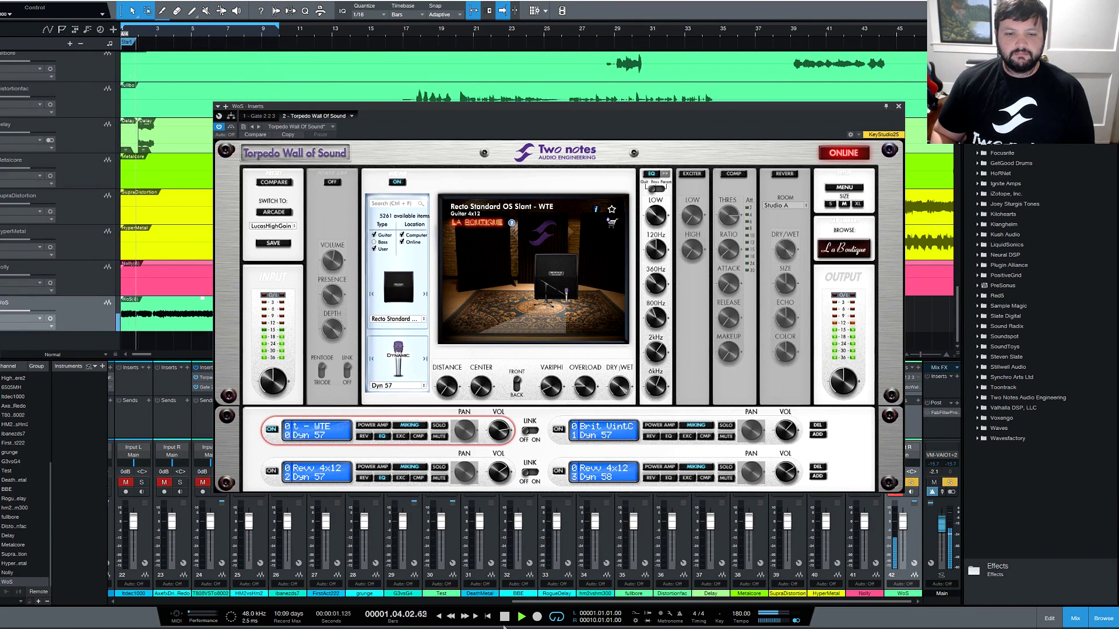
pyautogui.press('space')
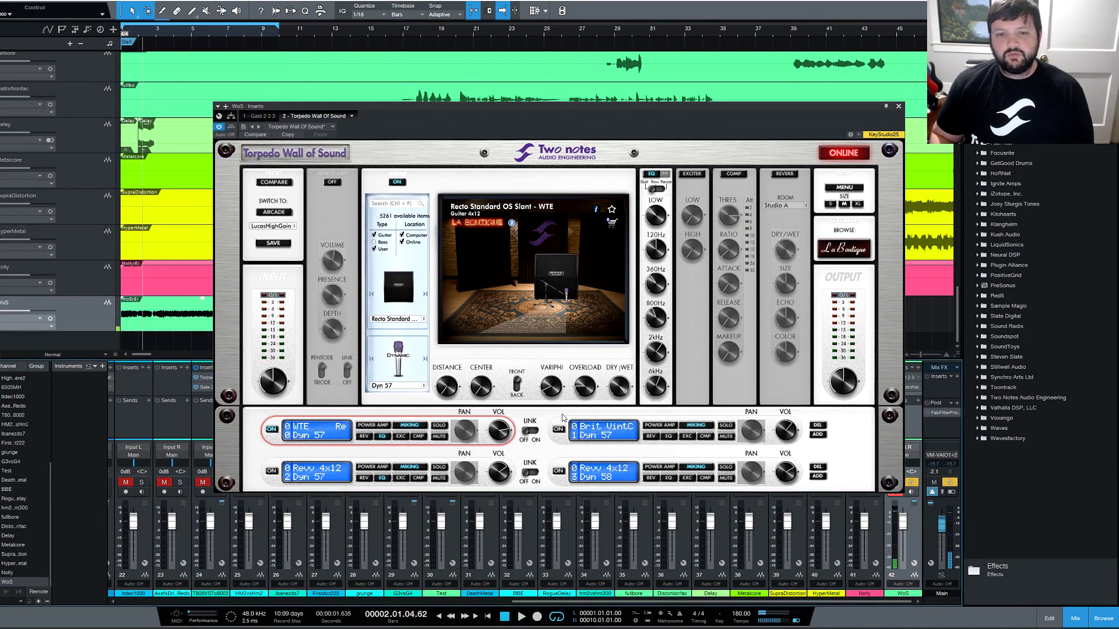
pyautogui.moveTo(558, 394)
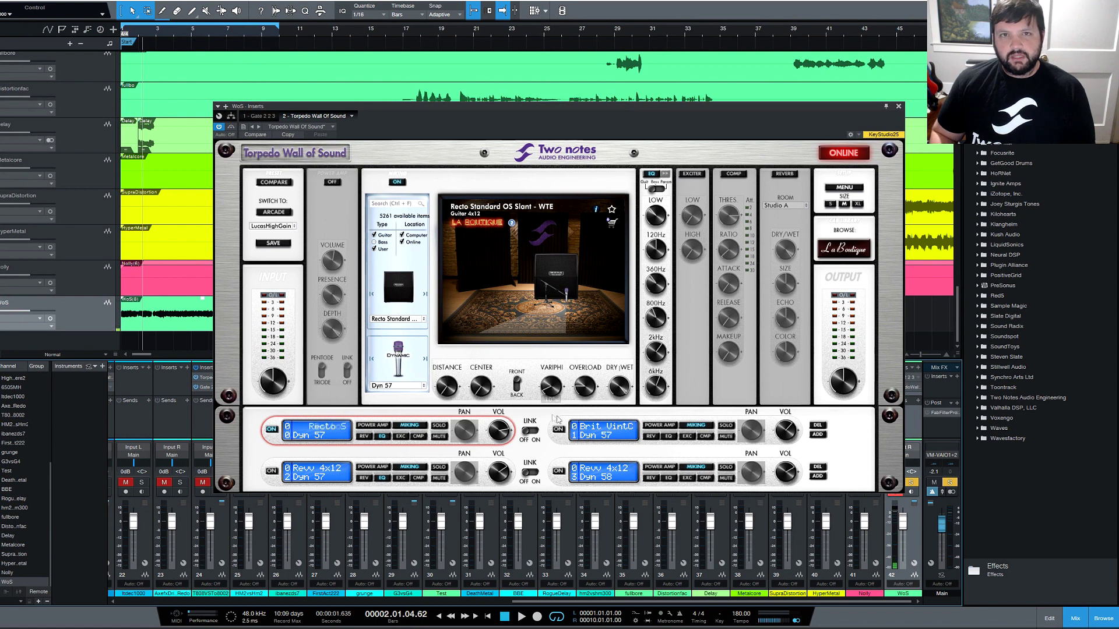
# - Re-audition the Recto Standard, adjusting VariPhi to 17% and then 12%
pyautogui.click(600, 431)
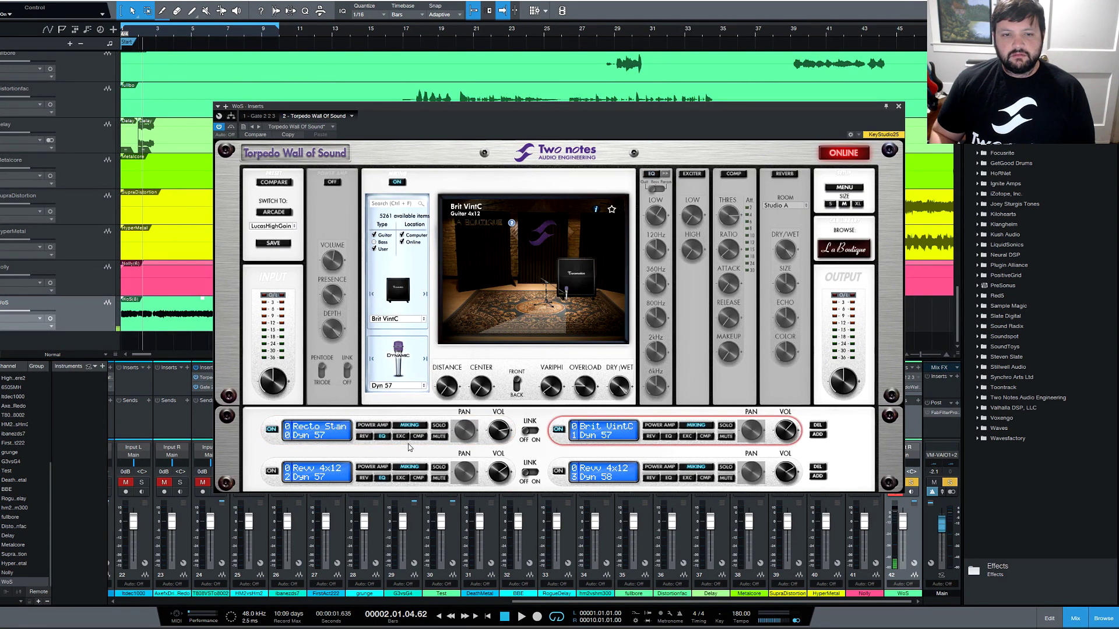
pyautogui.click(481, 434)
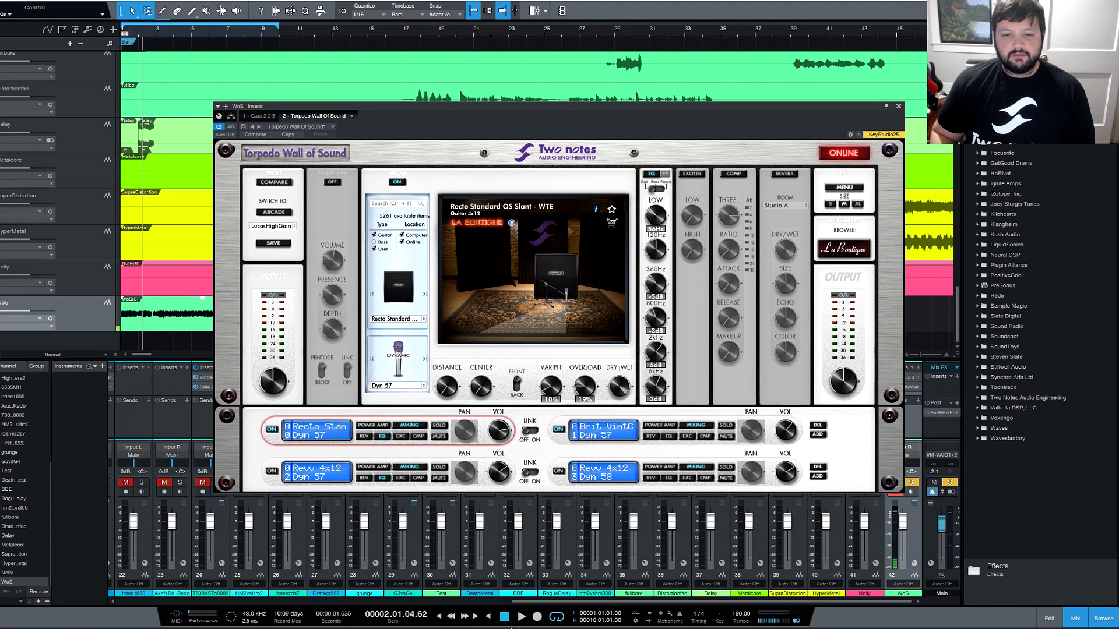
pyautogui.click(522, 617)
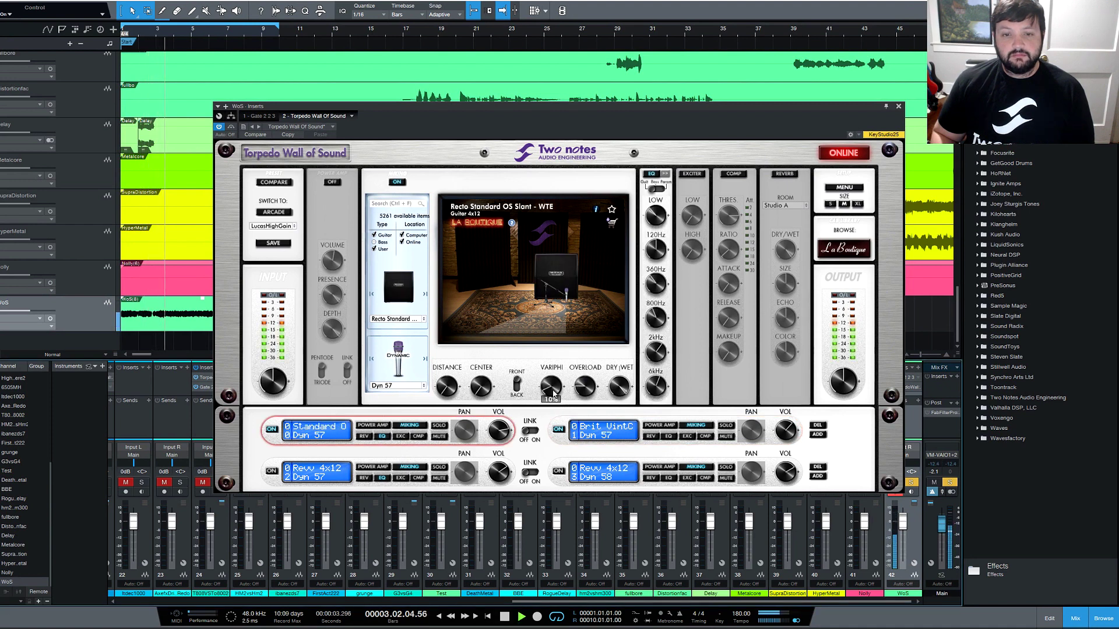
pyautogui.moveTo(552, 384)
pyautogui.mouseDown()
pyautogui.moveTo(548, 417)
pyautogui.moveTo(558, 389)
pyautogui.mouseUp()
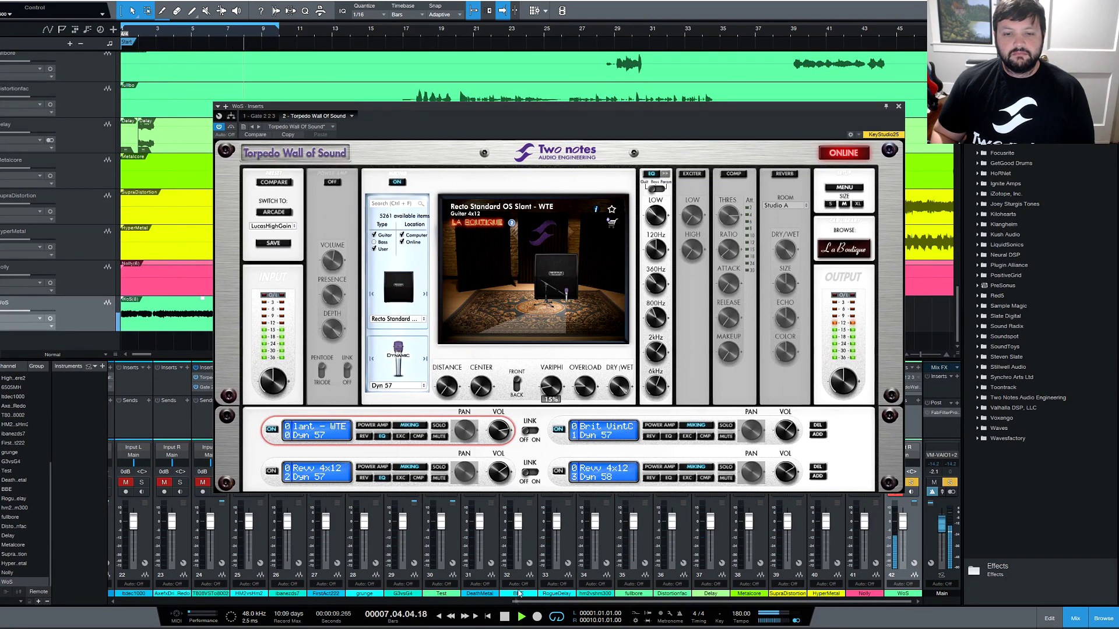
pyautogui.press('space')
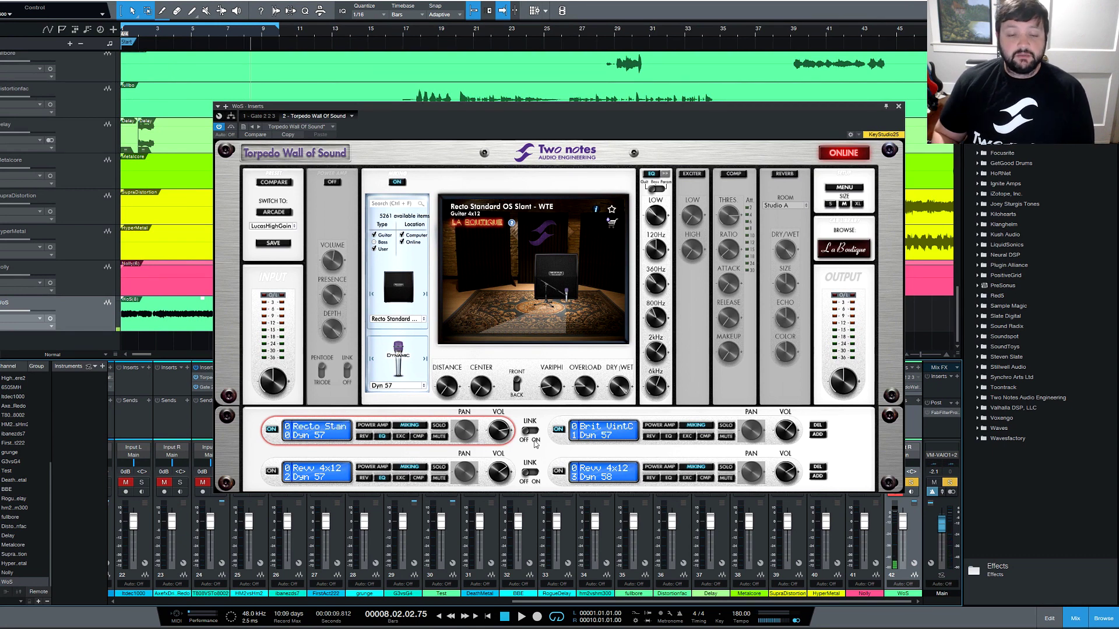
pyautogui.moveTo(556, 384); pyautogui.dragTo(554, 387)
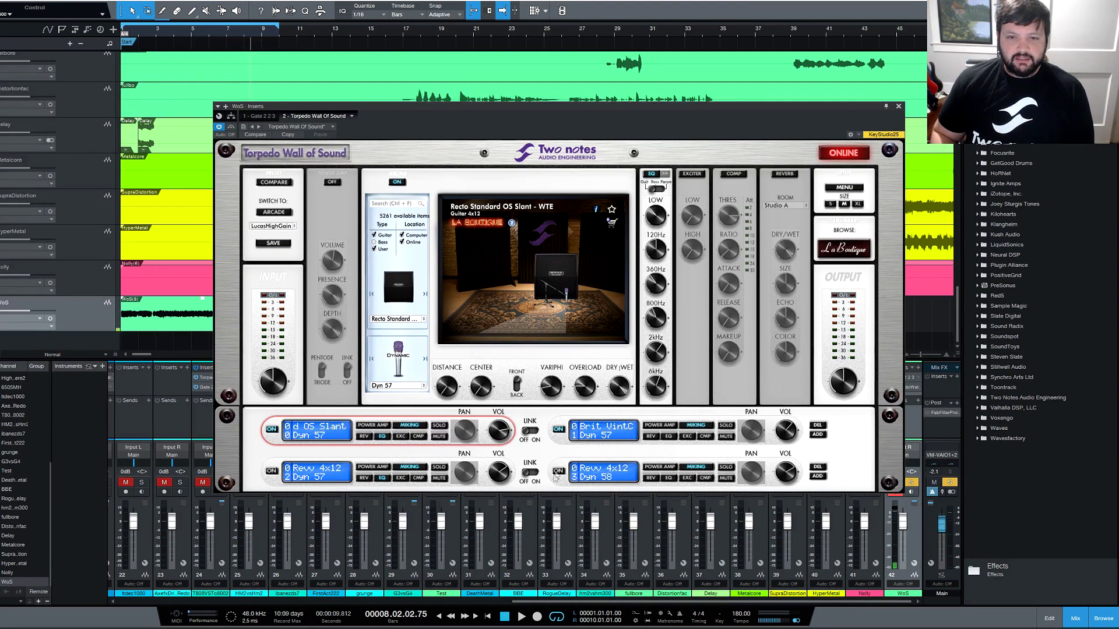
# - Switch from the Brit VintC back to the Recto Standard slot and show the full preset list
pyautogui.click(560, 433)
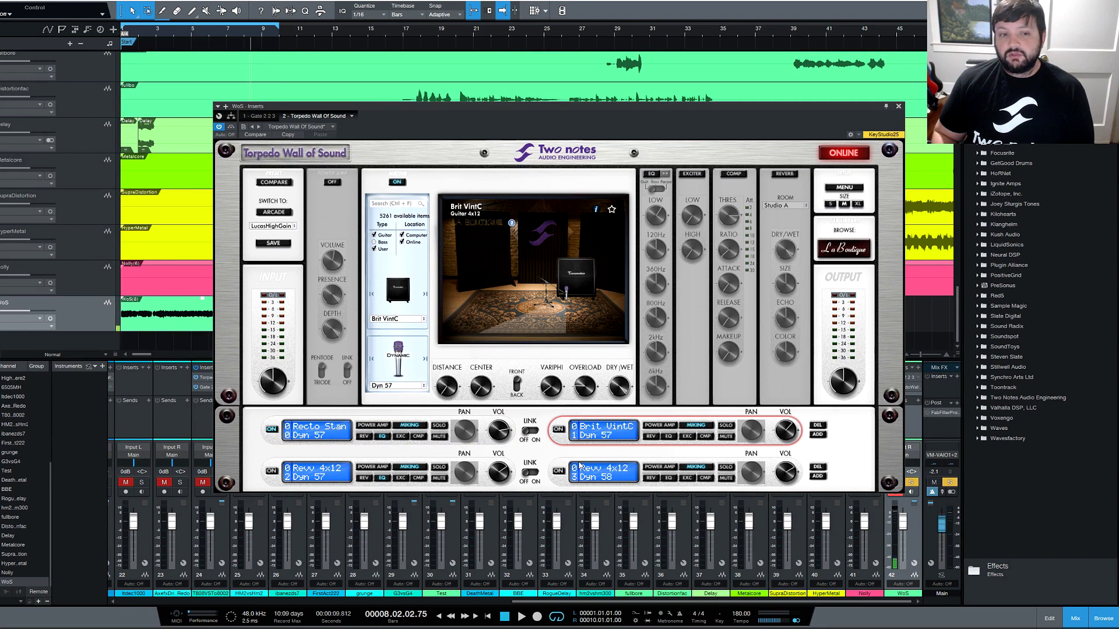
pyautogui.click(318, 433)
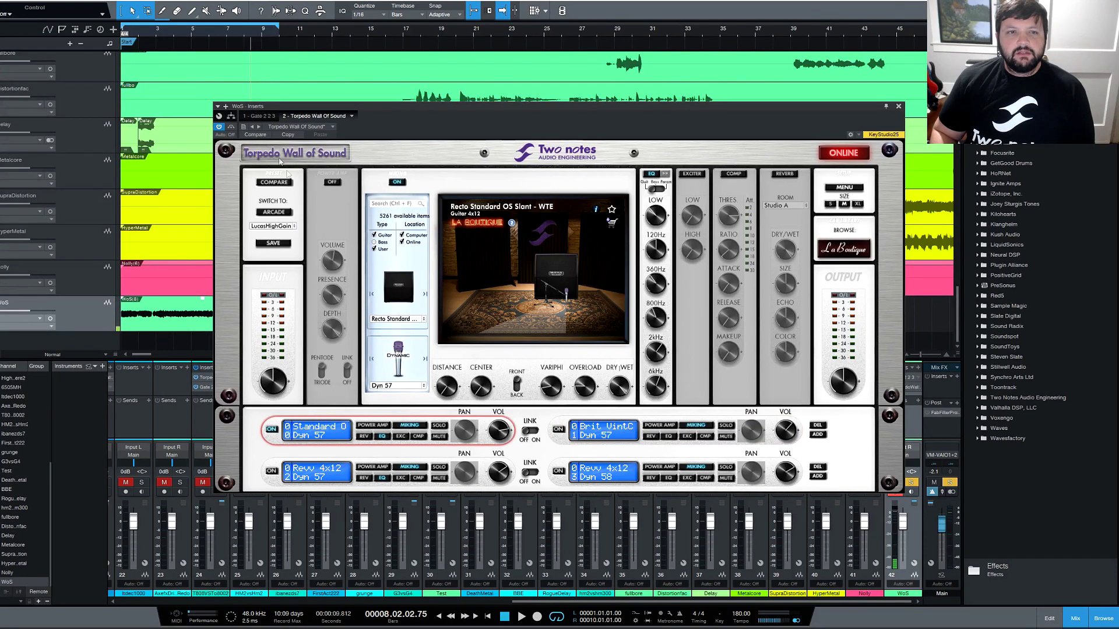
pyautogui.click(285, 227)
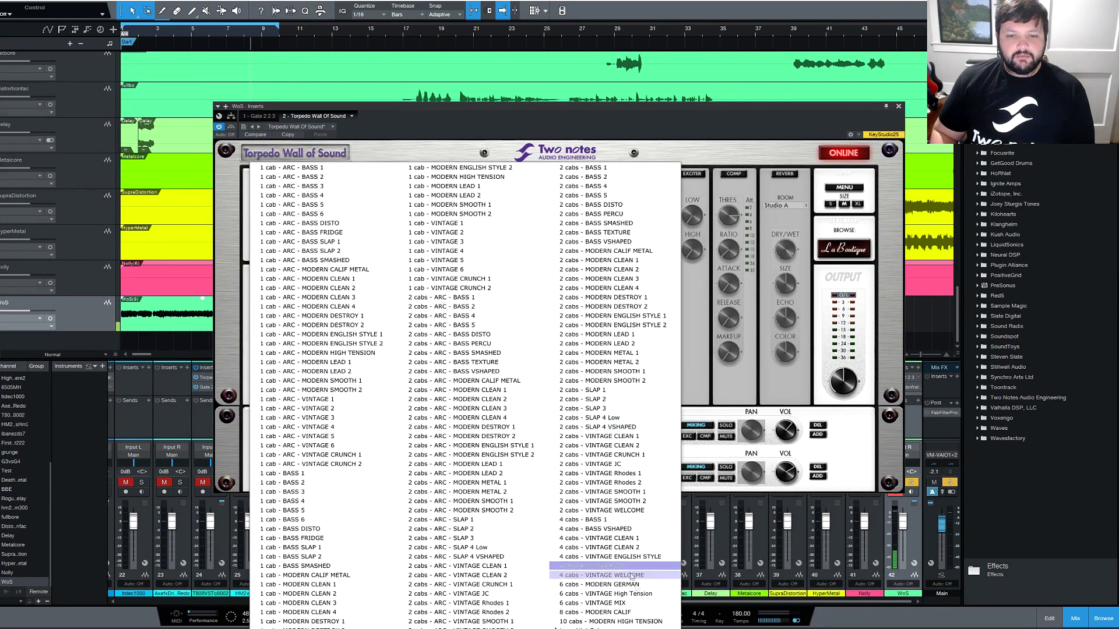
# - Load a four-cab Revv and Brit preset and compare it with the EQ toggled off and on during playback
pyautogui.click(641, 622)
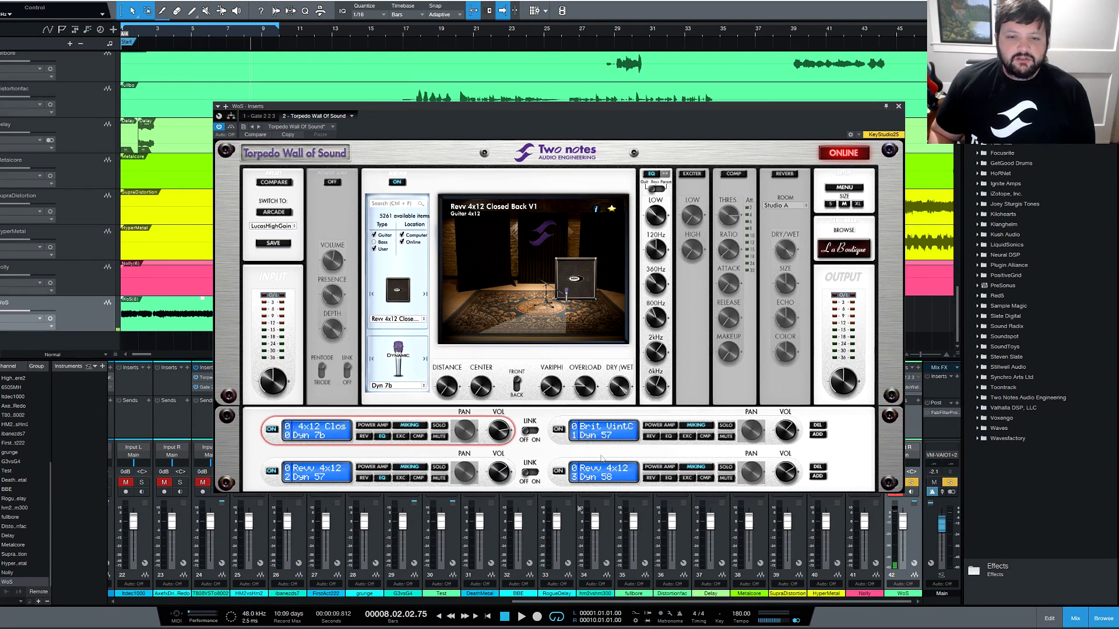
pyautogui.click(523, 617)
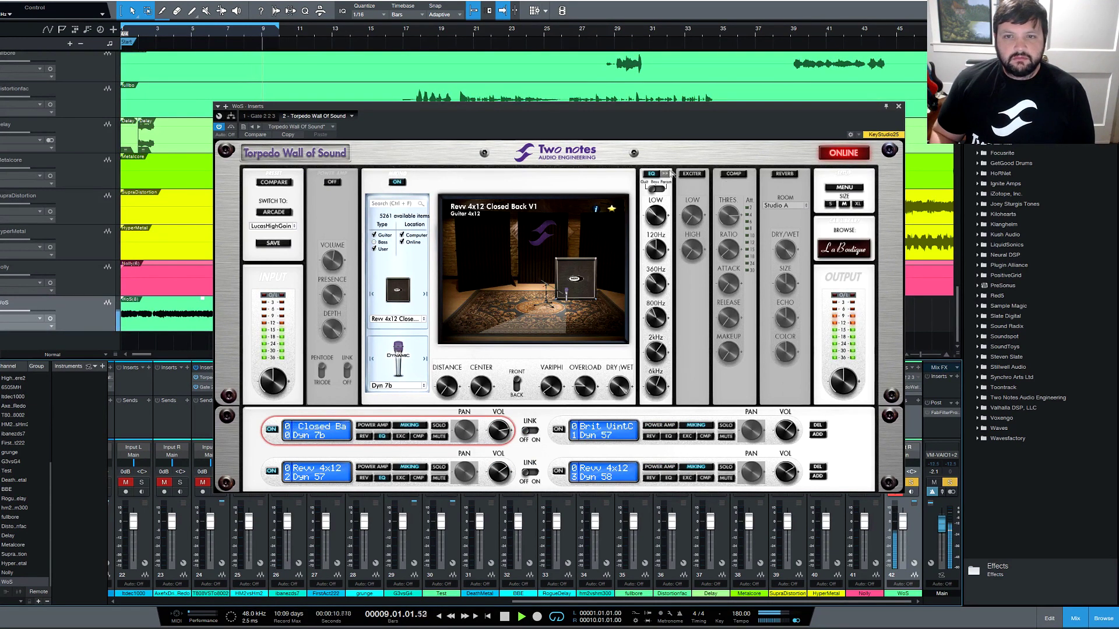
pyautogui.click(652, 175)
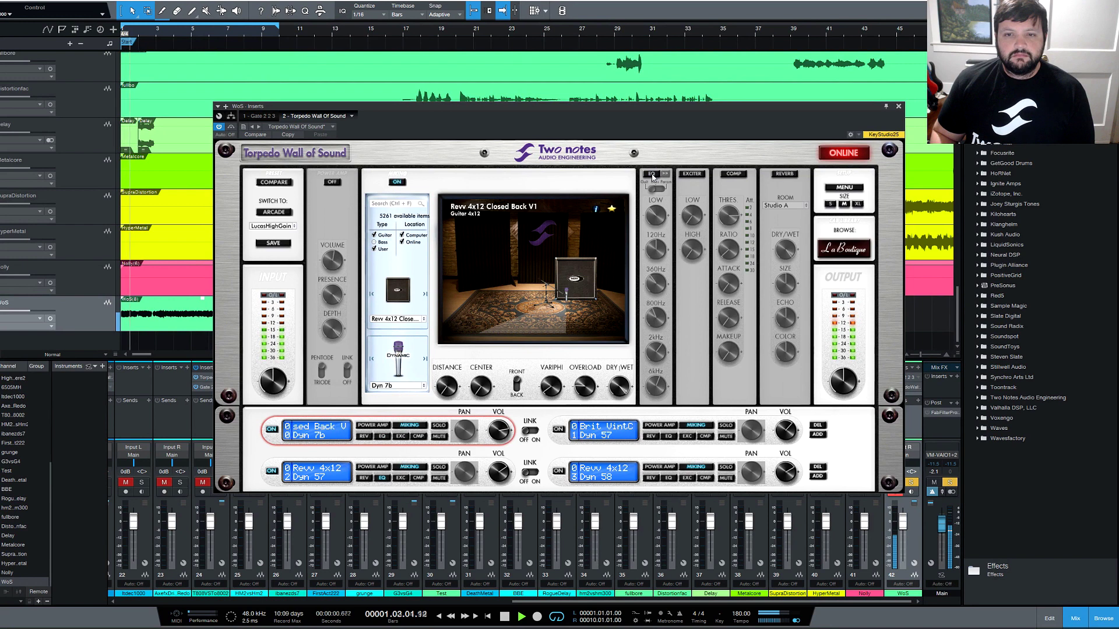
pyautogui.click(652, 175)
pyautogui.click(652, 175)
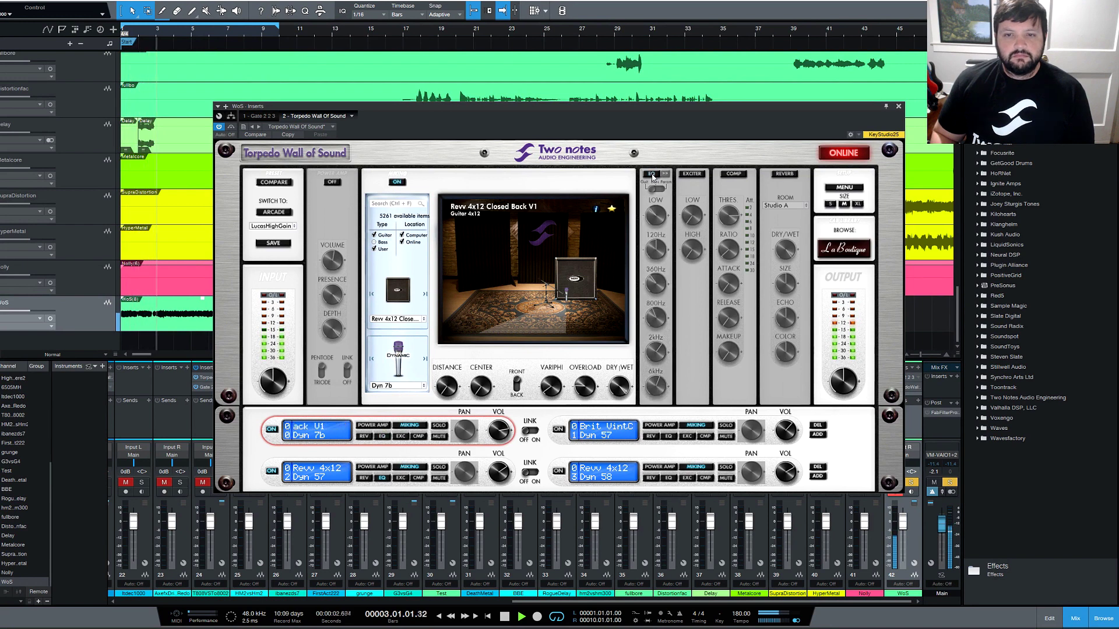
pyautogui.click(652, 174)
pyautogui.click(505, 617)
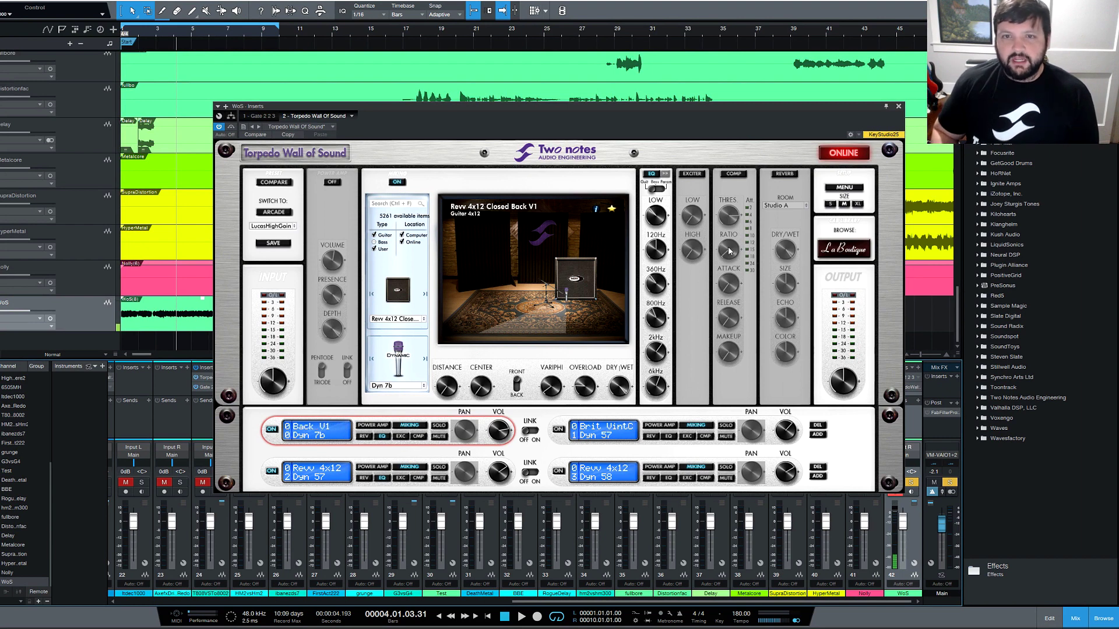
# - Turn on the exciter, compare it off and on, and start playback
pyautogui.click(694, 174)
pyautogui.click(697, 176)
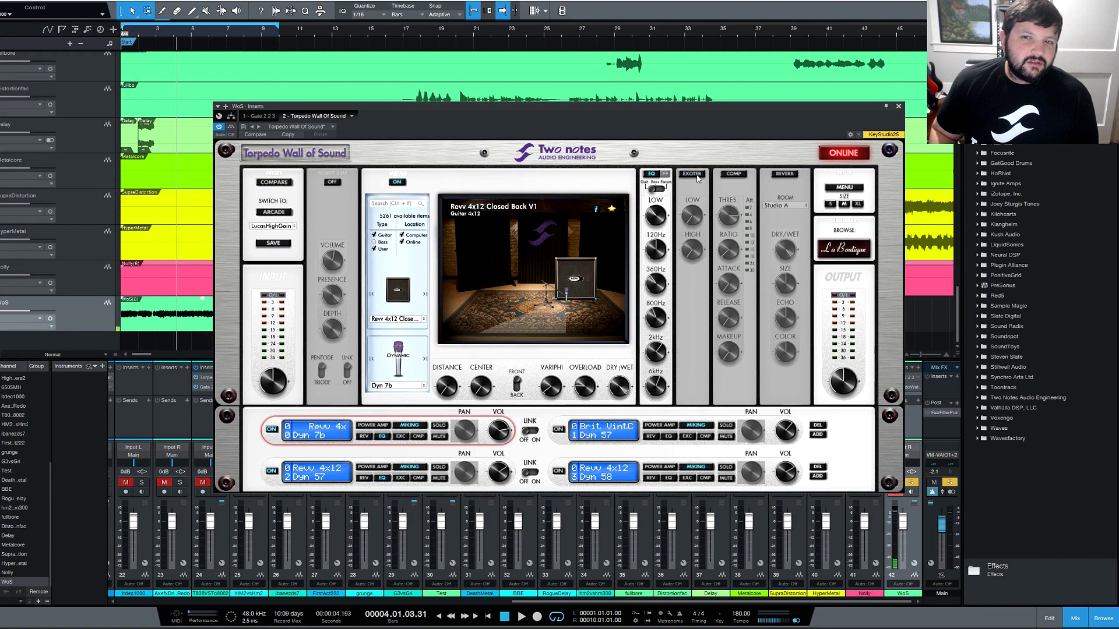
pyautogui.click(697, 176)
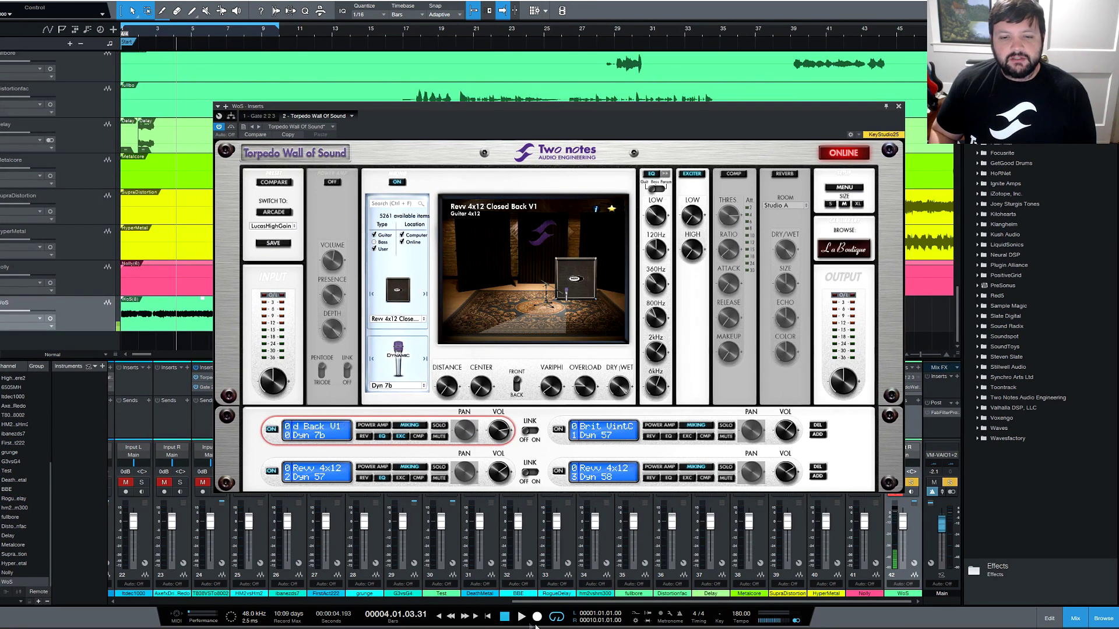
pyautogui.press('space')
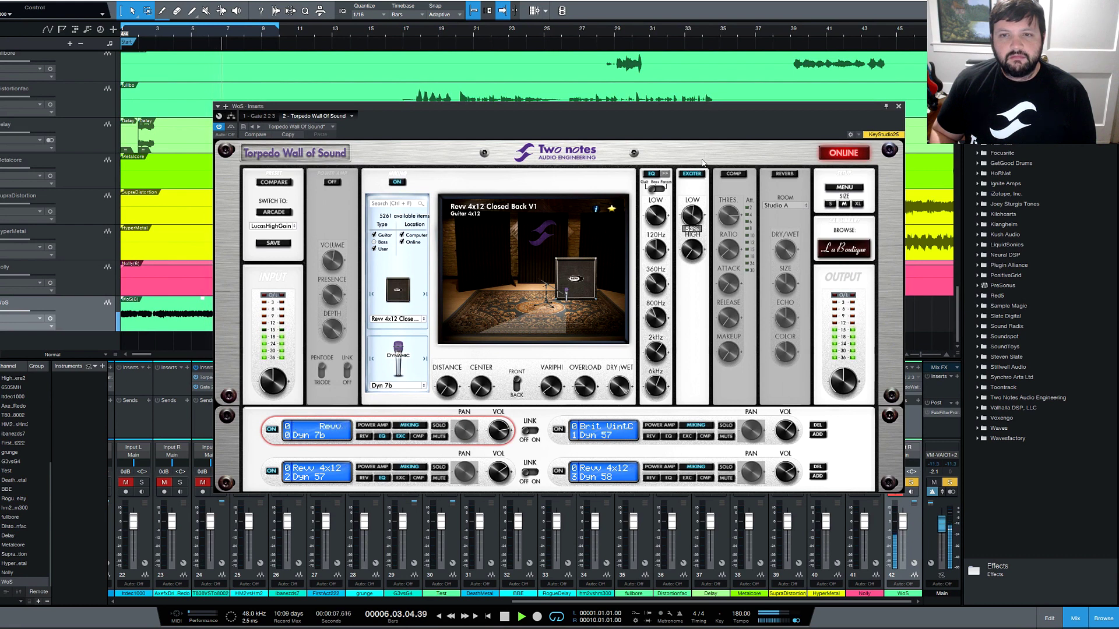
# - Lower the exciter's LOW and HIGH to 0%, switch it off, and stop playback
pyautogui.moveTo(693, 216); pyautogui.dragTo(696, 245)
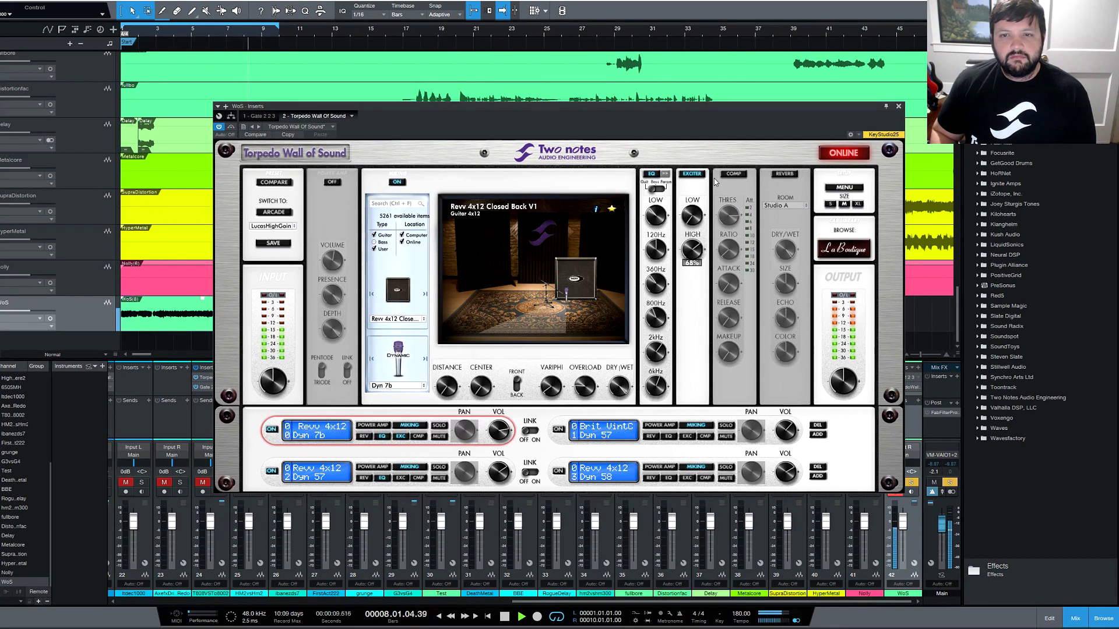
pyautogui.moveTo(698, 250); pyautogui.dragTo(685, 271)
pyautogui.click(691, 174)
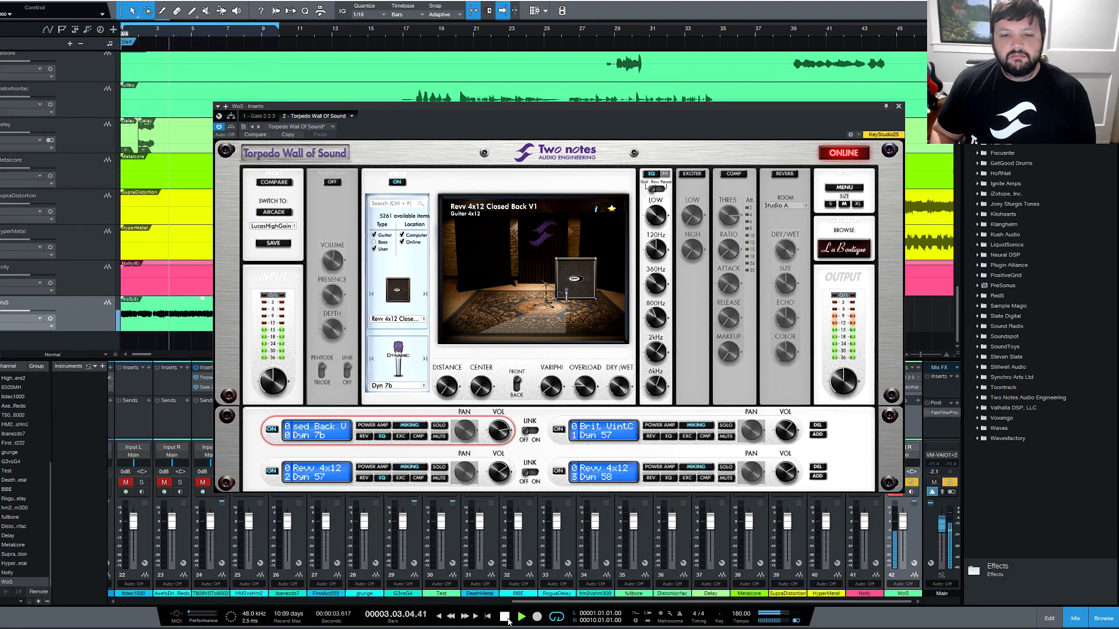
pyautogui.click(507, 619)
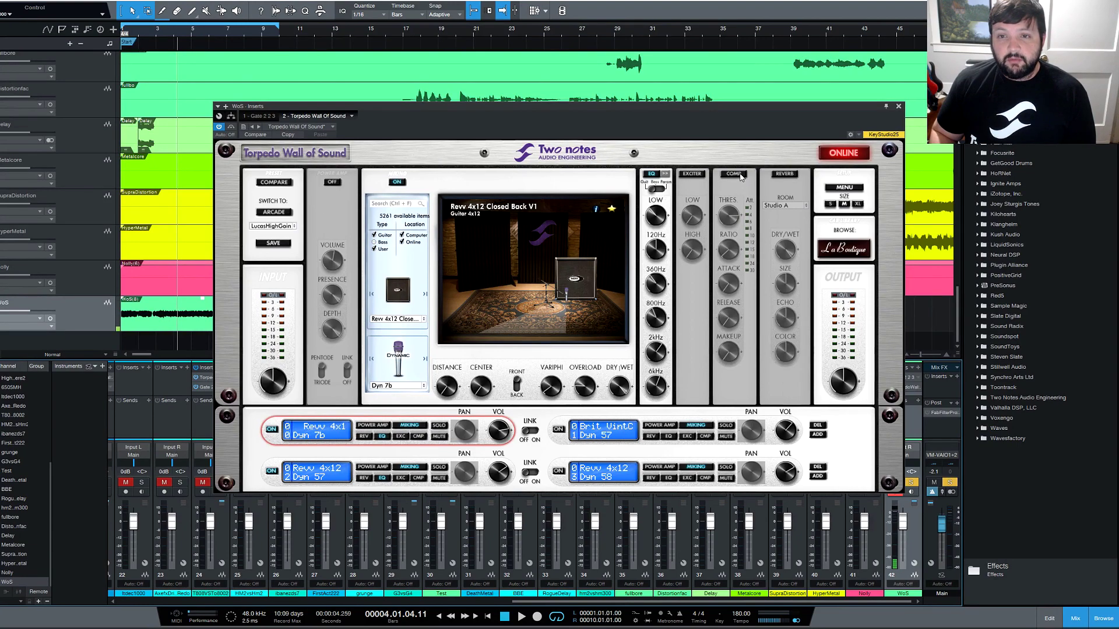
# - Move the Torpedo window up and left to reveal more of the Studio One mixer
pyautogui.moveTo(756, 108); pyautogui.dragTo(708, 90)
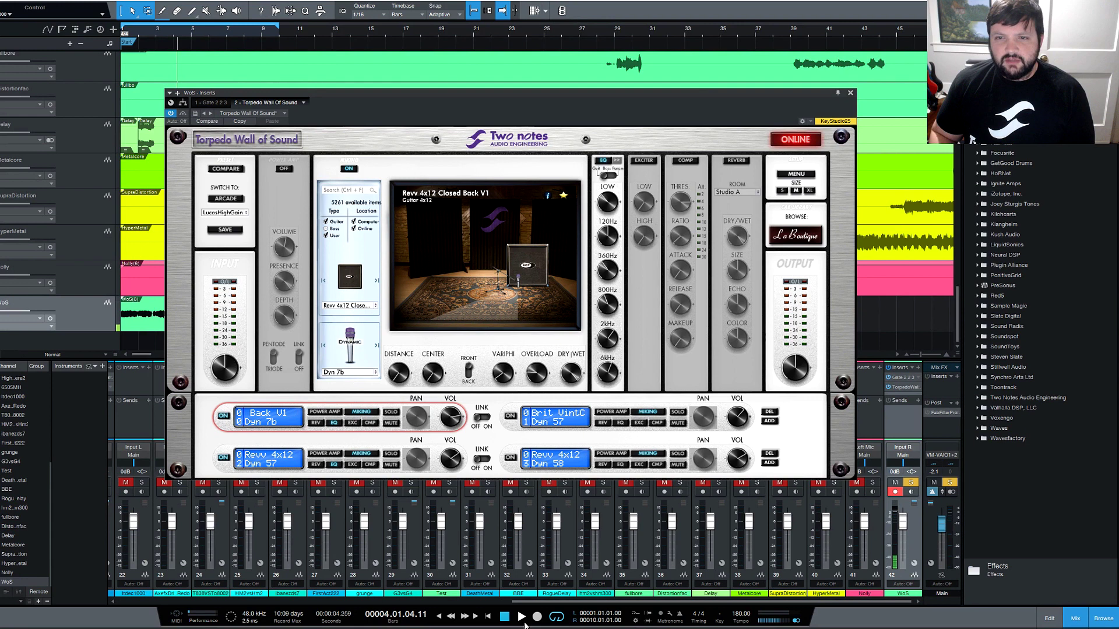
pyautogui.moveTo(600, 265)
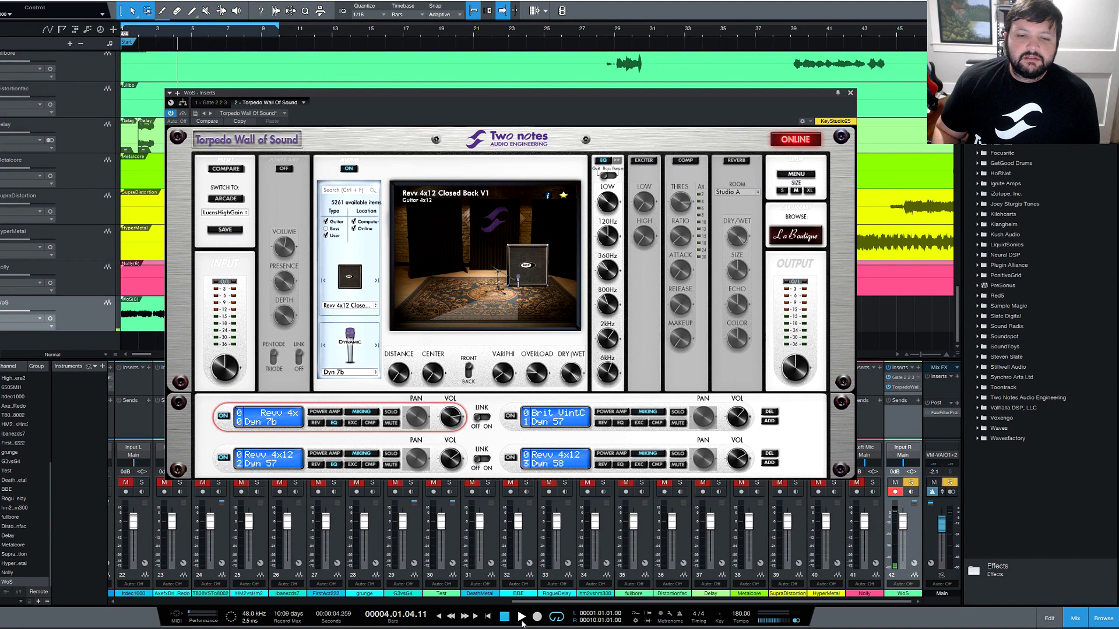
# - Turn on the reverb and try the Studio B, Loft, Hall A and Cathedral rooms
pyautogui.click(745, 162)
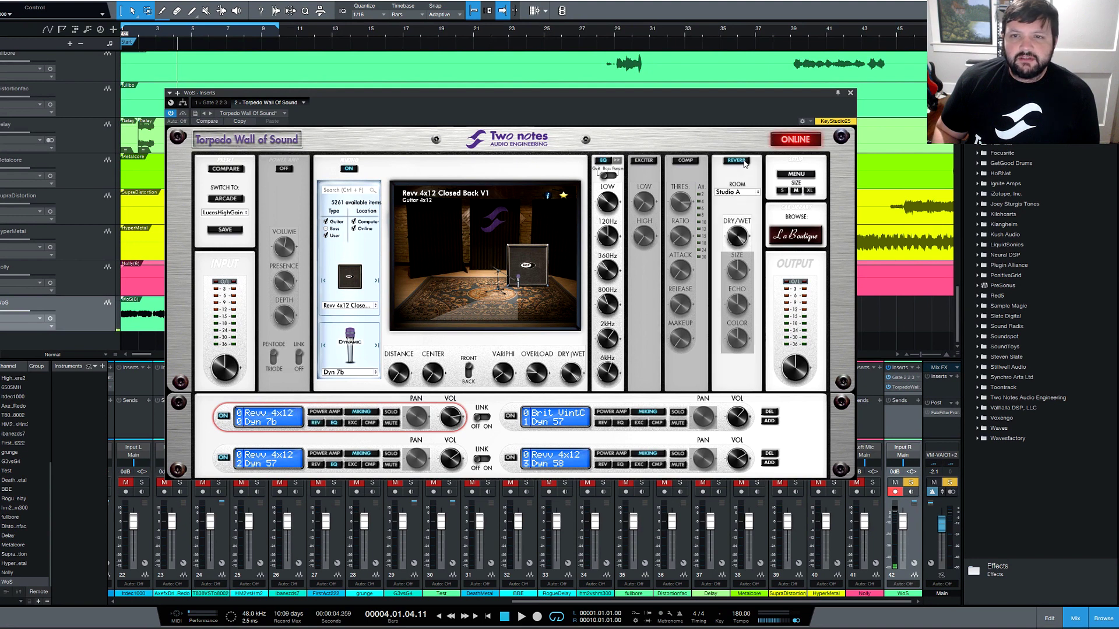
pyautogui.click(750, 193)
pyautogui.click(743, 199)
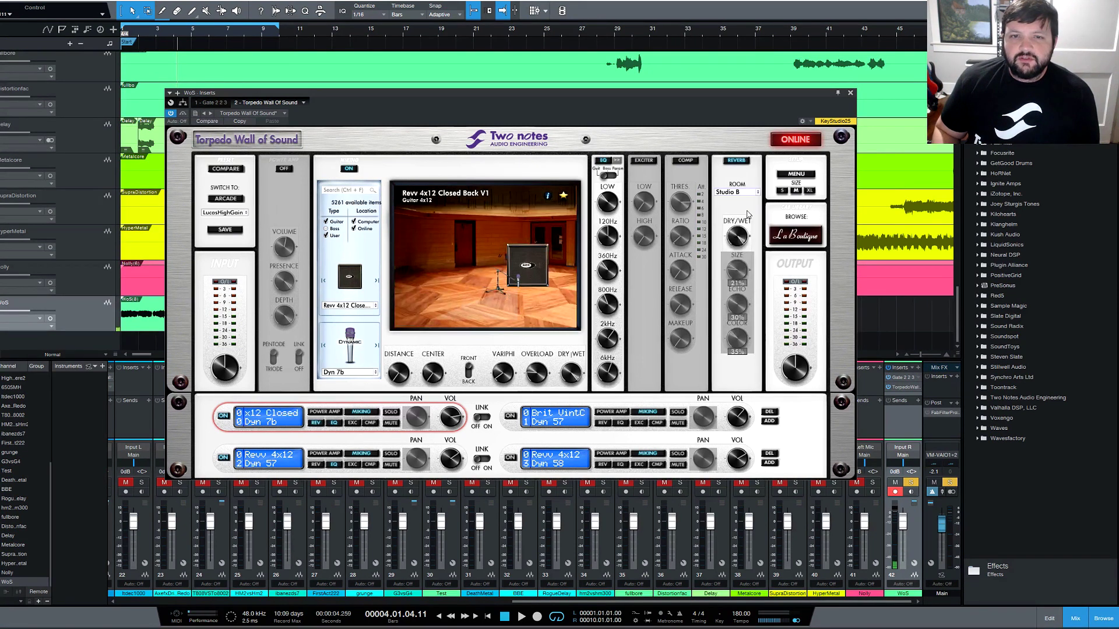
pyautogui.click(744, 196)
pyautogui.click(745, 217)
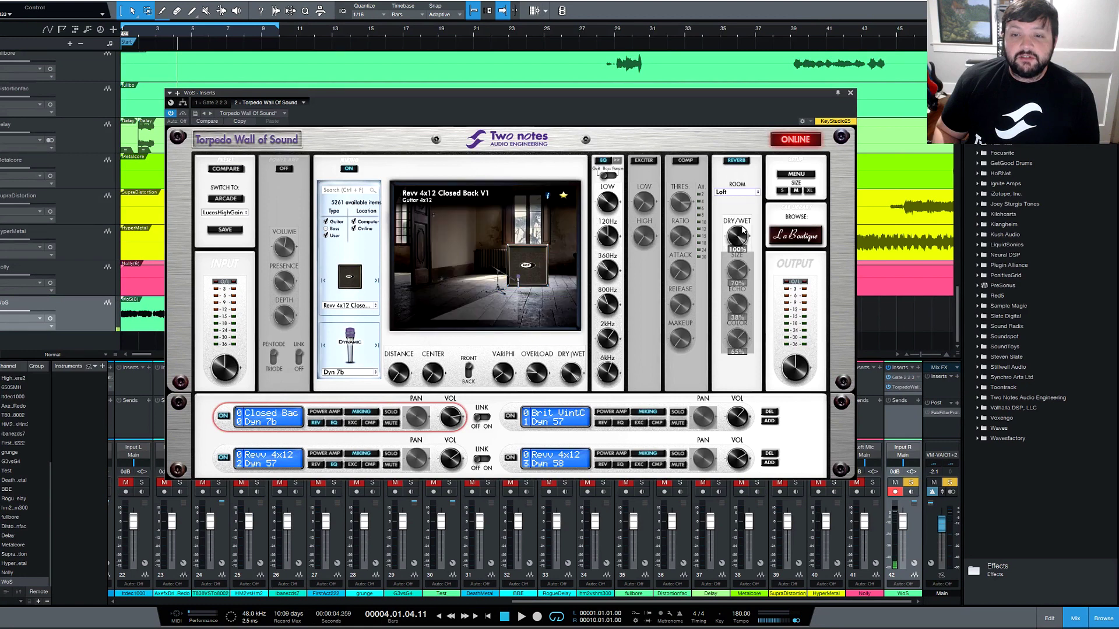
pyautogui.click(750, 193)
pyautogui.click(734, 238)
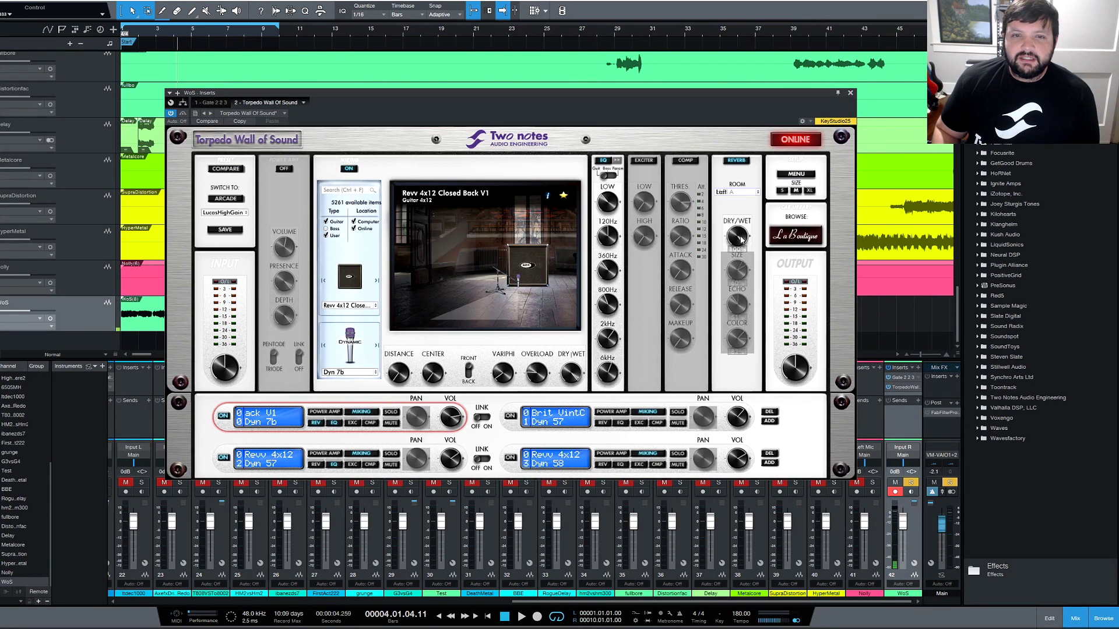
pyautogui.click(745, 196)
pyautogui.click(739, 266)
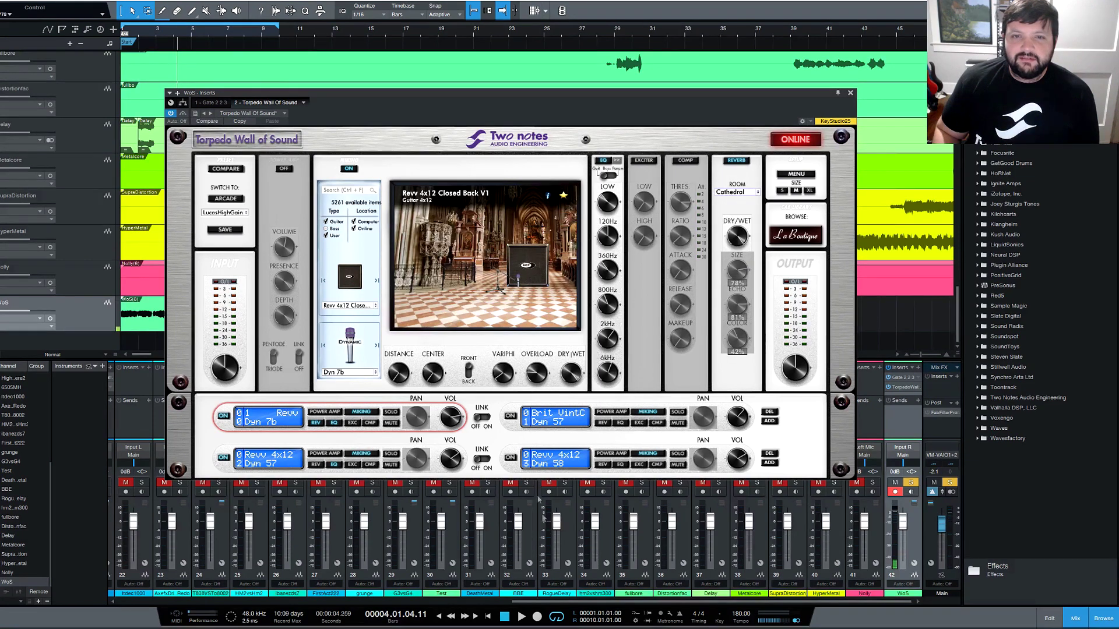
# - With playback running, set reverb dry/wet to about 23% and compare Studio A with Studio B
pyautogui.click(521, 617)
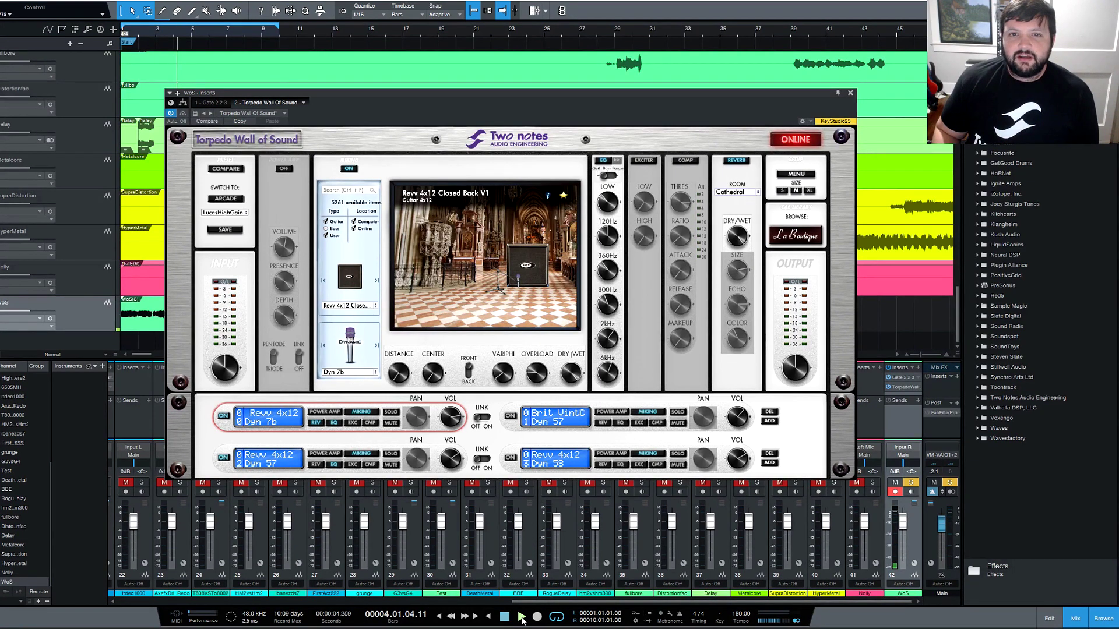
pyautogui.click(751, 194)
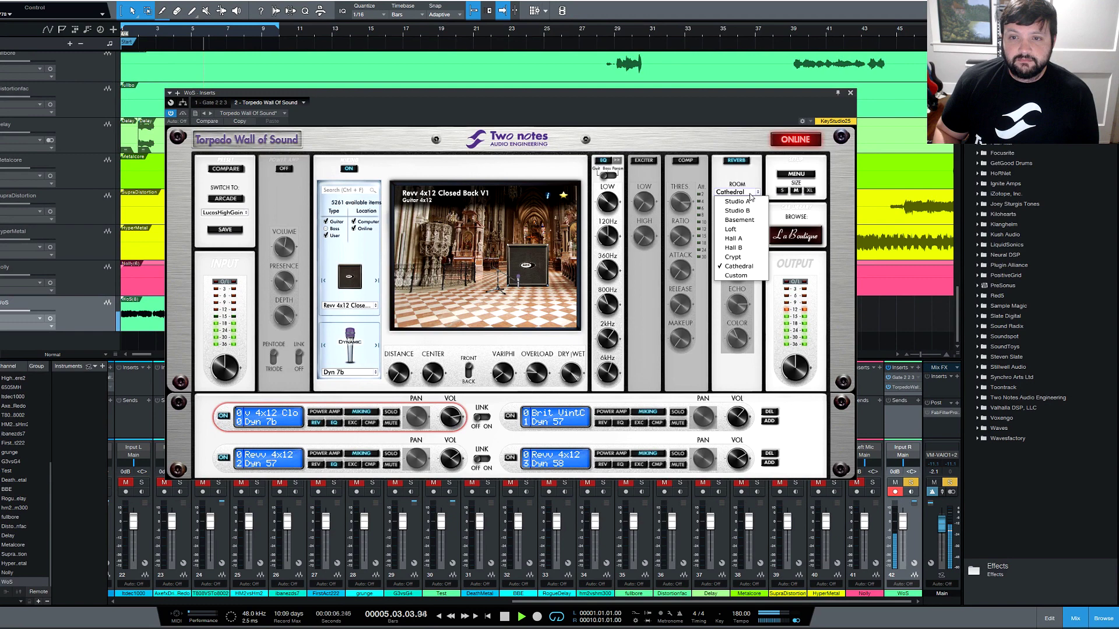
pyautogui.click(735, 210)
pyautogui.moveTo(738, 239); pyautogui.dragTo(733, 327)
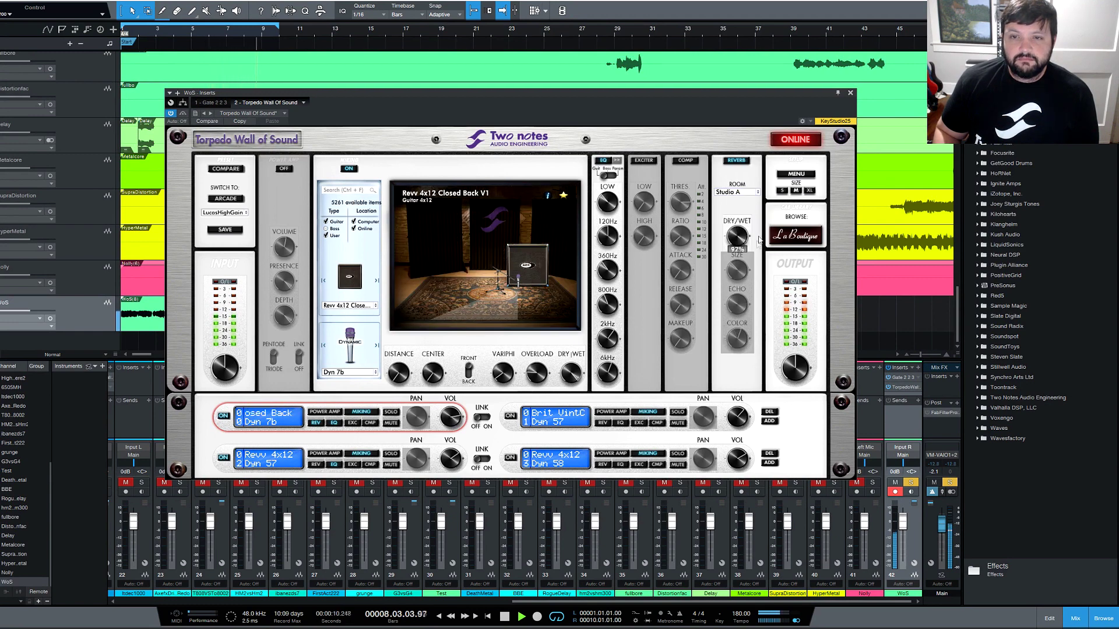
pyautogui.click(751, 194)
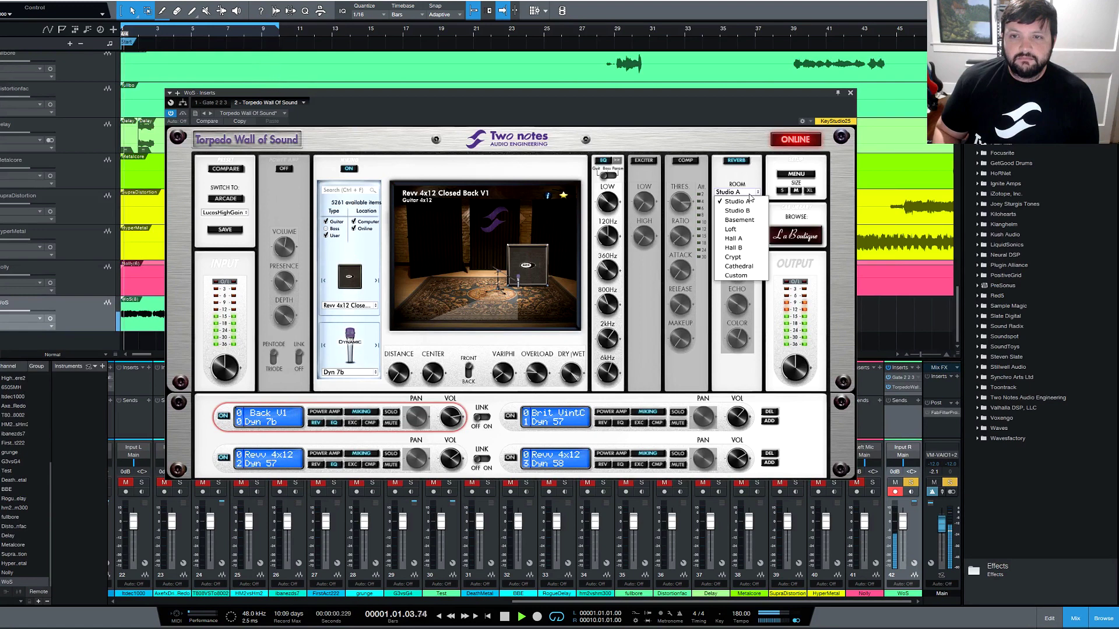
pyautogui.click(735, 219)
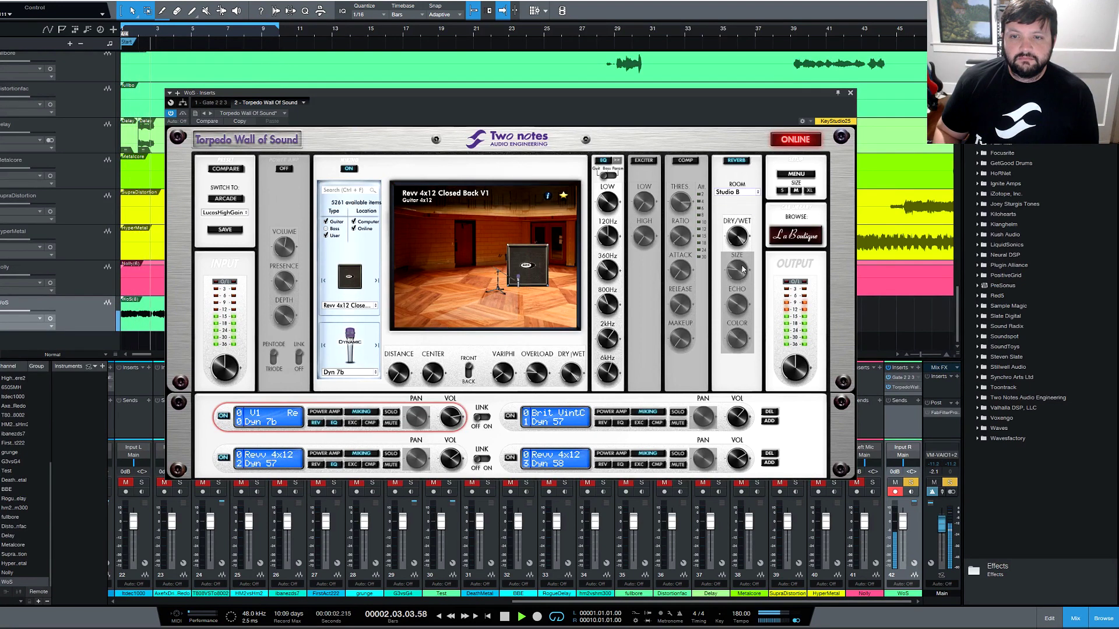
# - Reposition the mic on the cab, return to Studio A, stop playback, and open the settings menu
pyautogui.moveTo(518, 278)
pyautogui.mouseDown()
pyautogui.moveTo(506, 286)
pyautogui.moveTo(519, 281)
pyautogui.mouseUp()
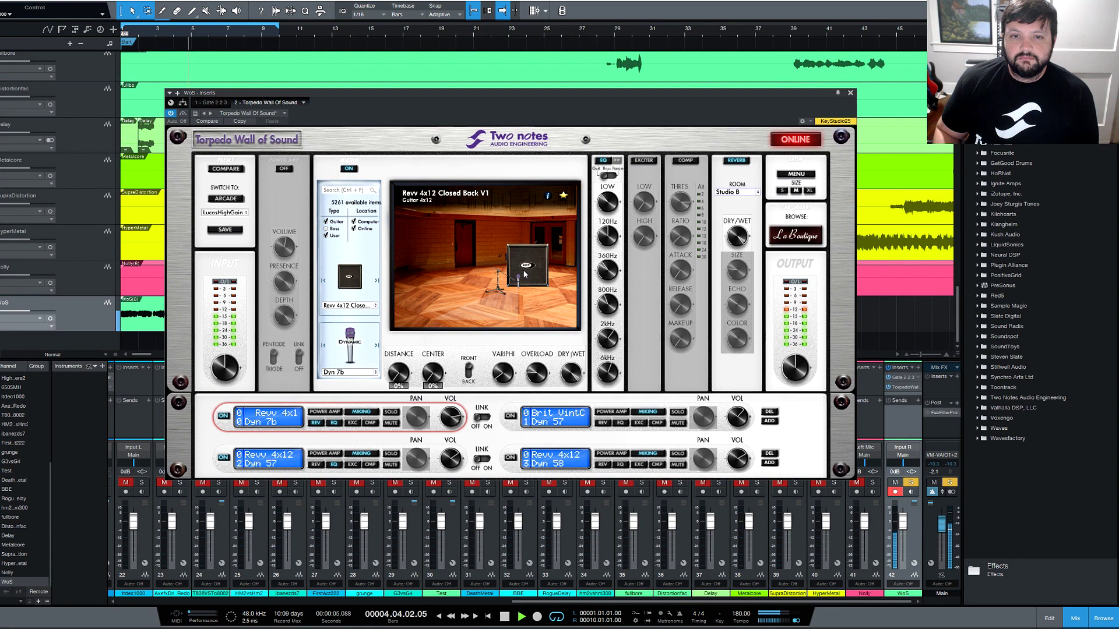
pyautogui.click(750, 192)
pyautogui.click(737, 201)
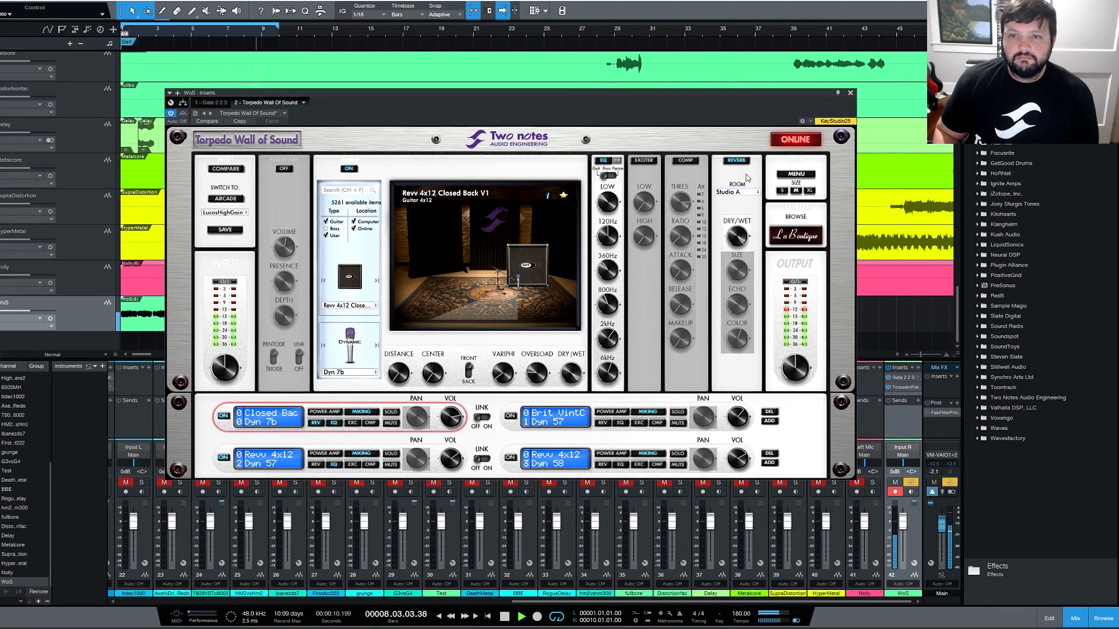
pyautogui.click(504, 617)
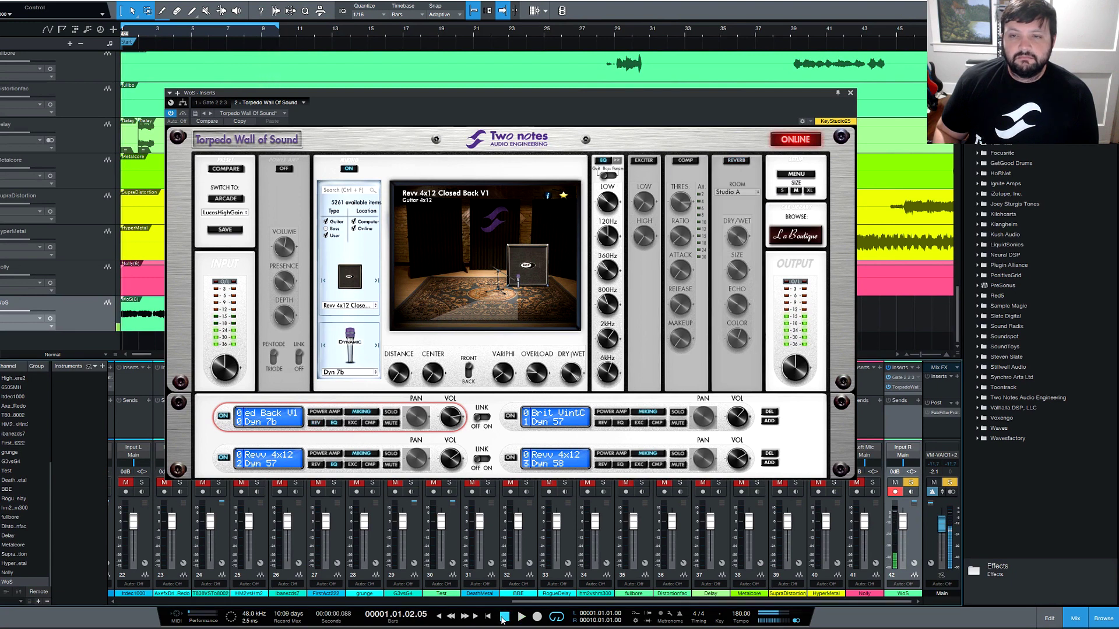
pyautogui.click(806, 176)
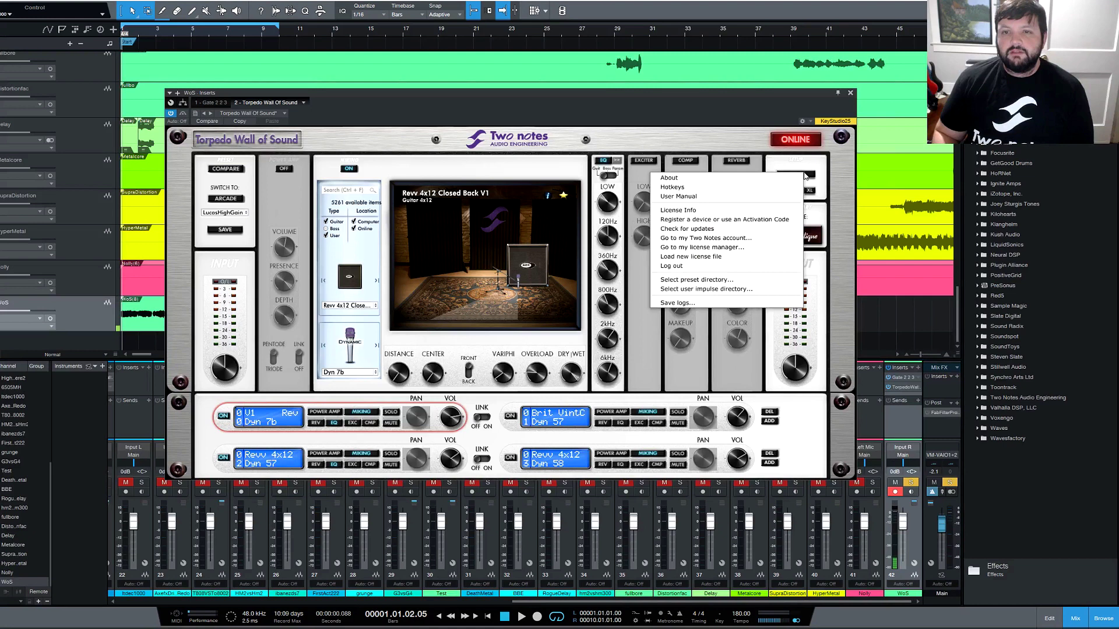
pyautogui.click(730, 283)
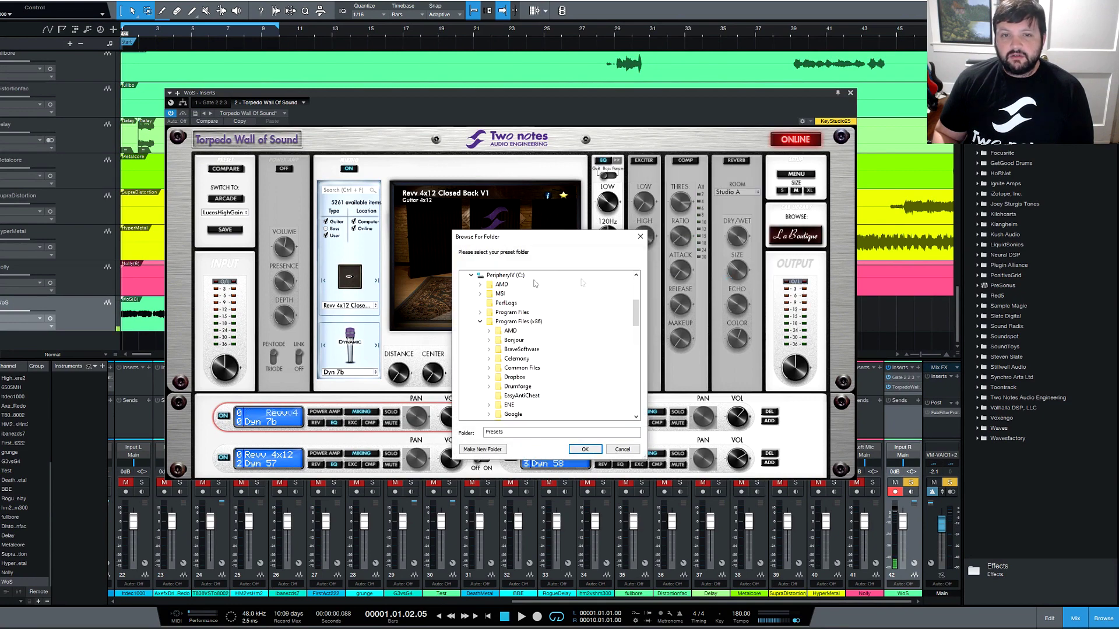
pyautogui.scroll(5, 525, 332)
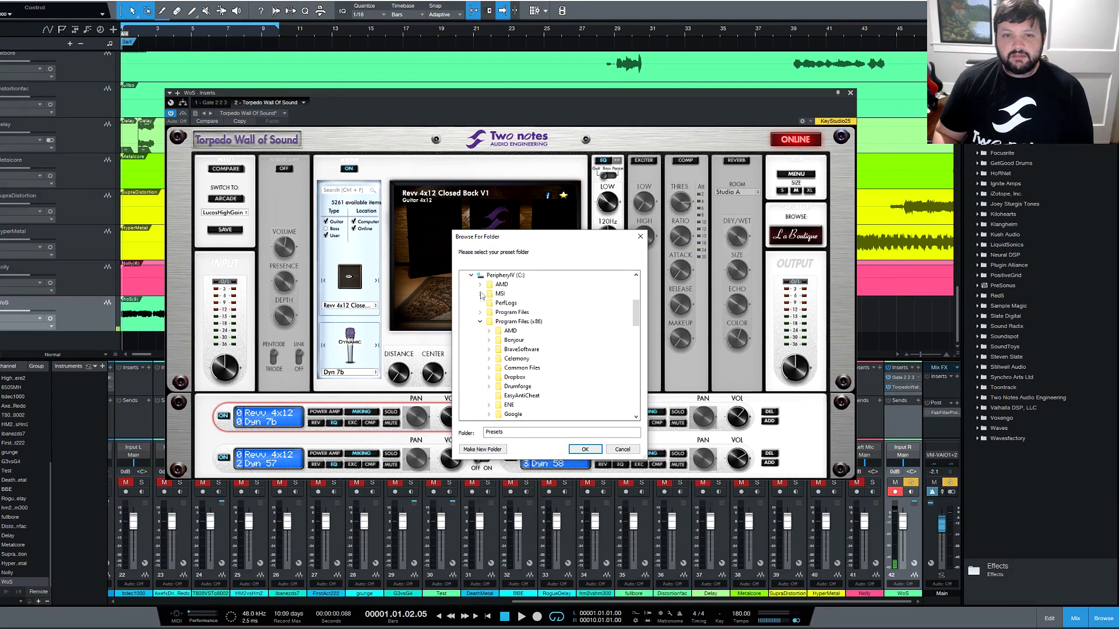
pyautogui.click(471, 275)
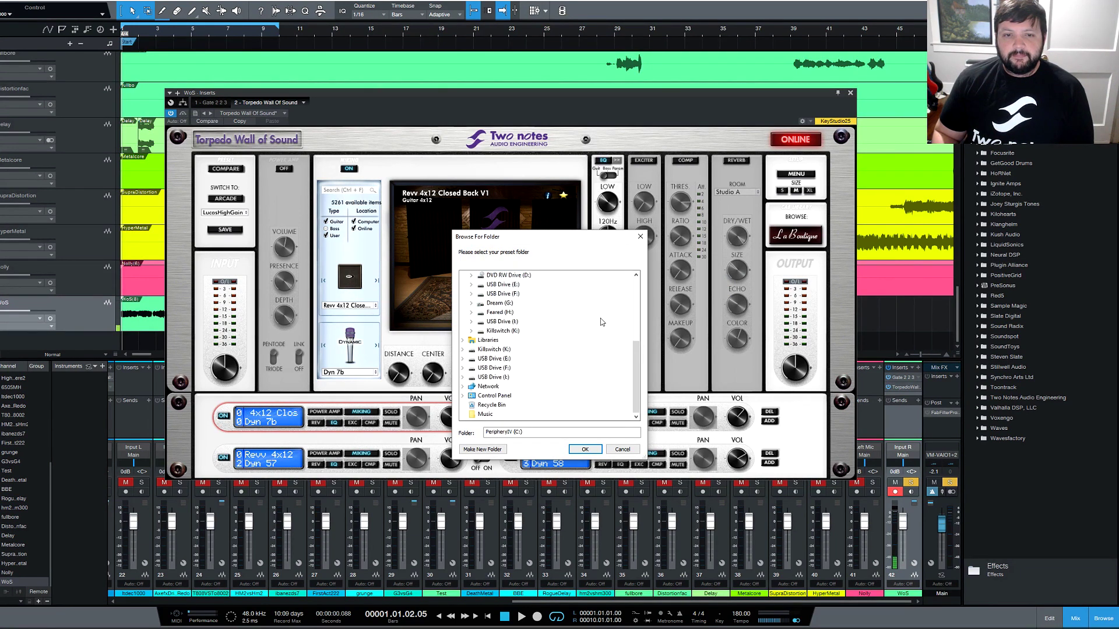
pyautogui.scroll(3, 602, 322)
pyautogui.scroll(-2, 602, 321)
pyautogui.scroll(3, 602, 322)
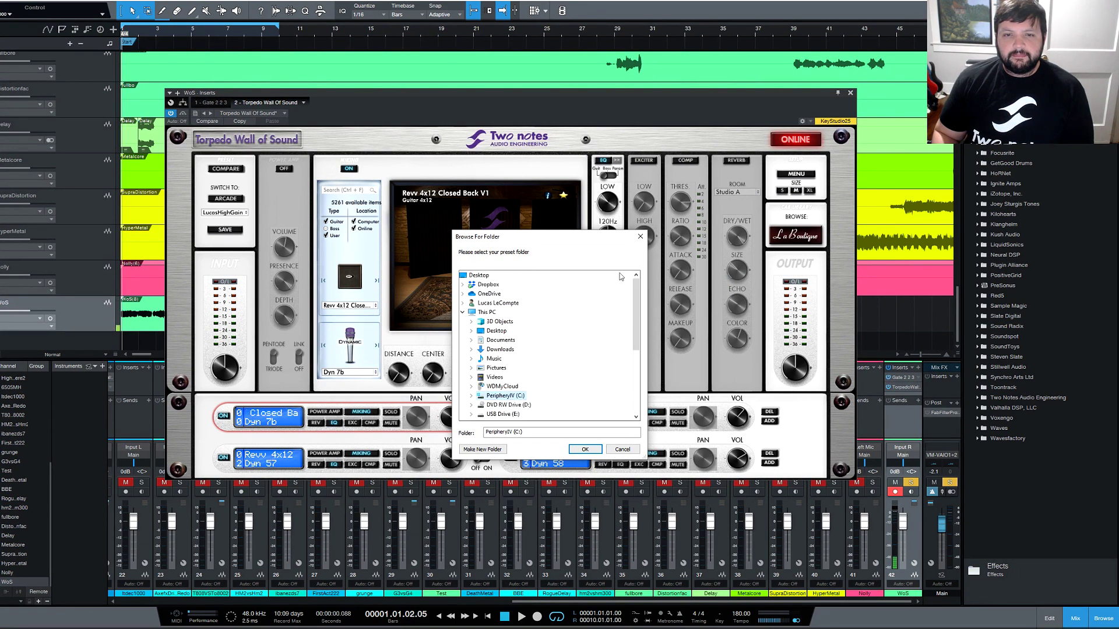
pyautogui.click(640, 237)
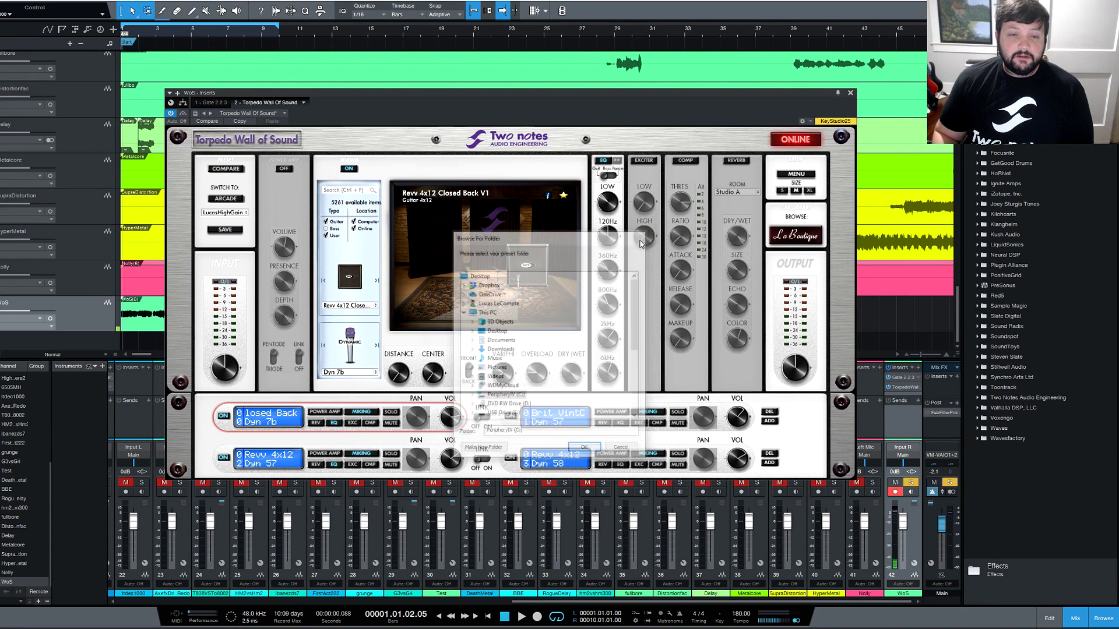
# - Load the favourite user IR OH 412 ZLNG V30 D57M-00.wav into slot 1
pyautogui.click(350, 305)
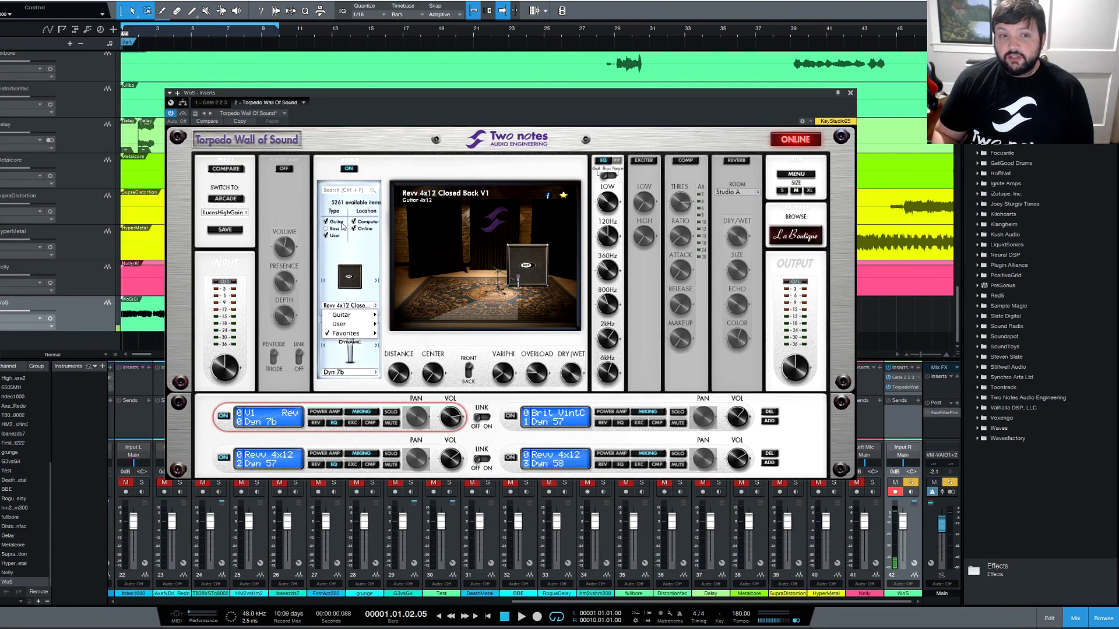
pyautogui.moveTo(358, 326)
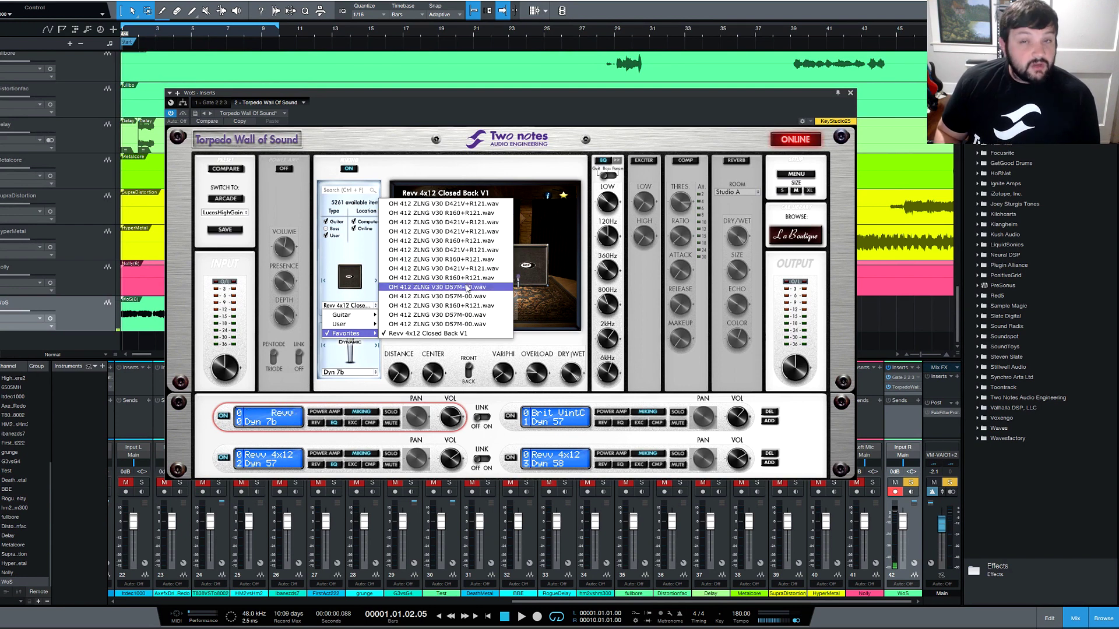
pyautogui.click(468, 288)
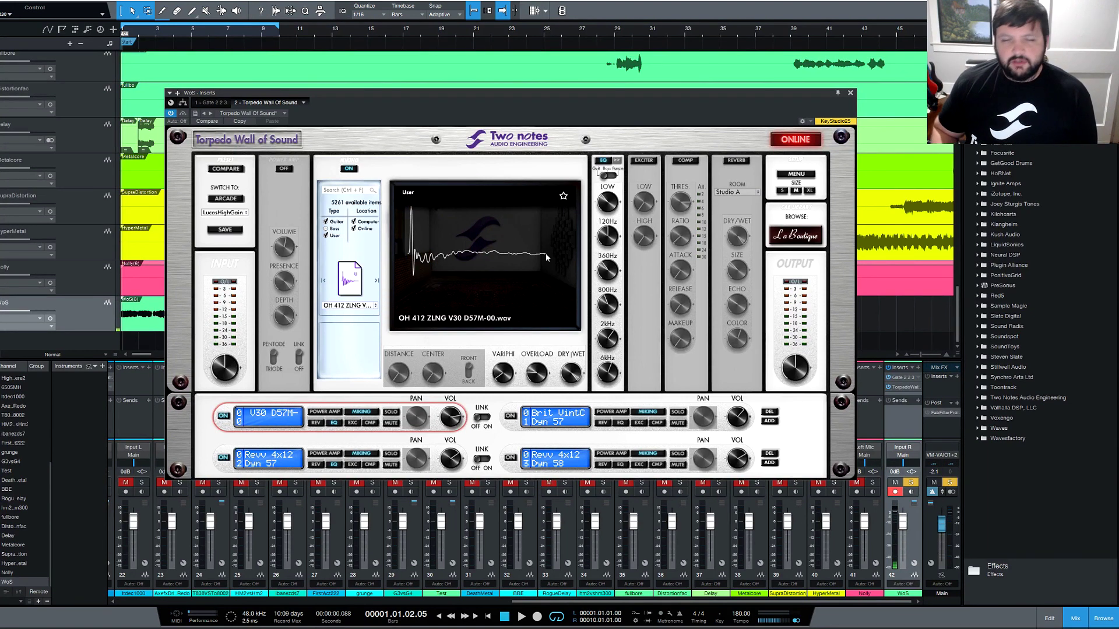
# - Compare the D57M-00 IR, R160+R121 IR and Revv cab, ending on OH 412 ZLNG V30 R160+R121.wav
pyautogui.click(376, 283)
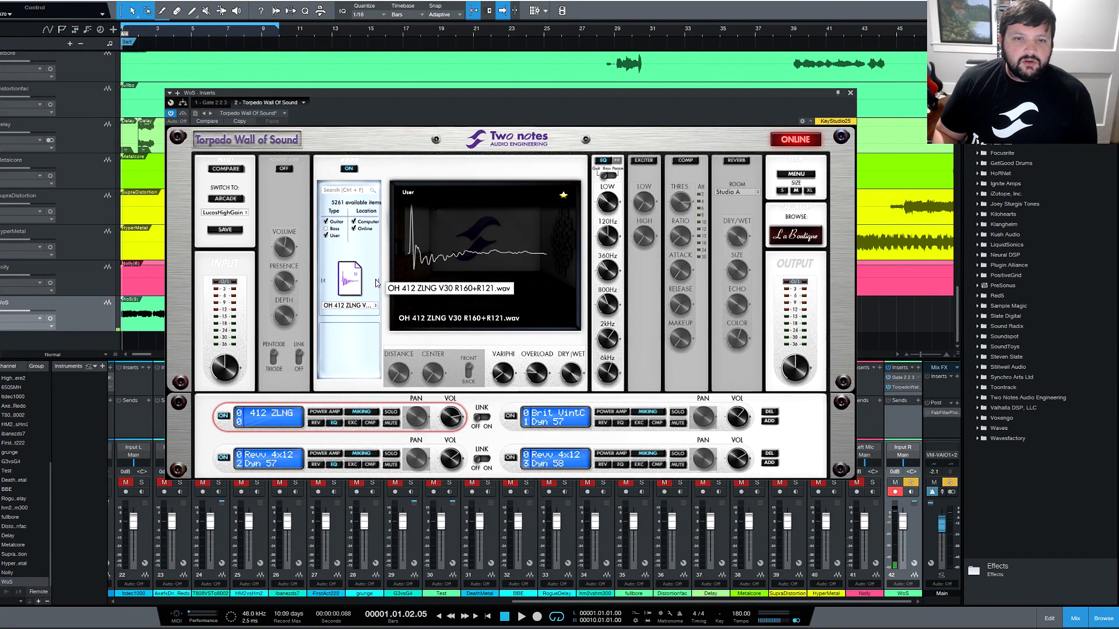
pyautogui.click(375, 284)
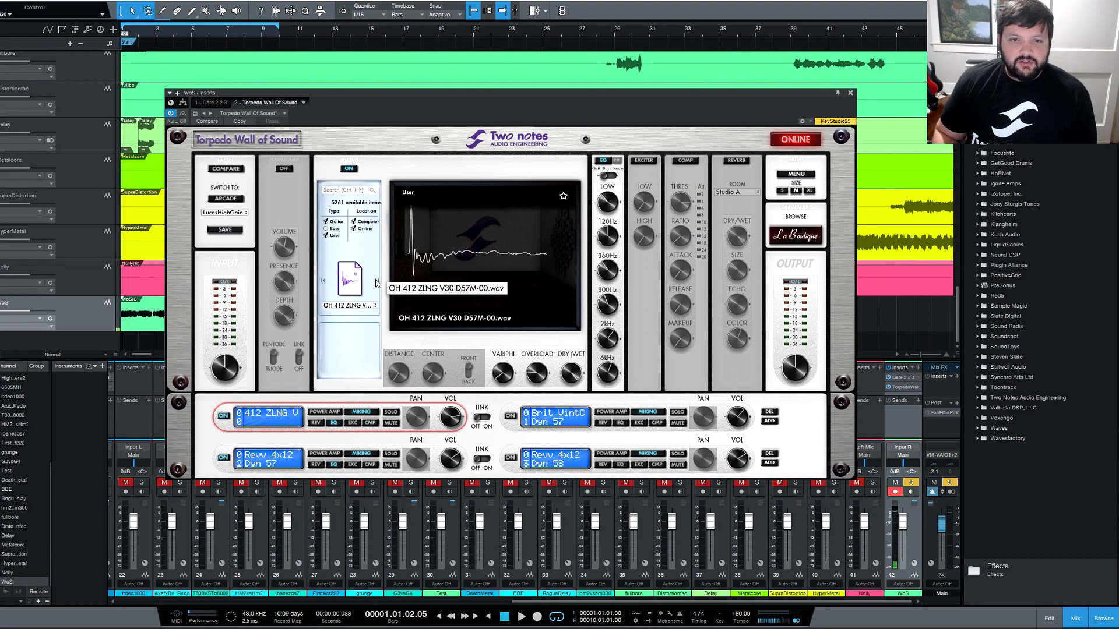
pyautogui.click(376, 284)
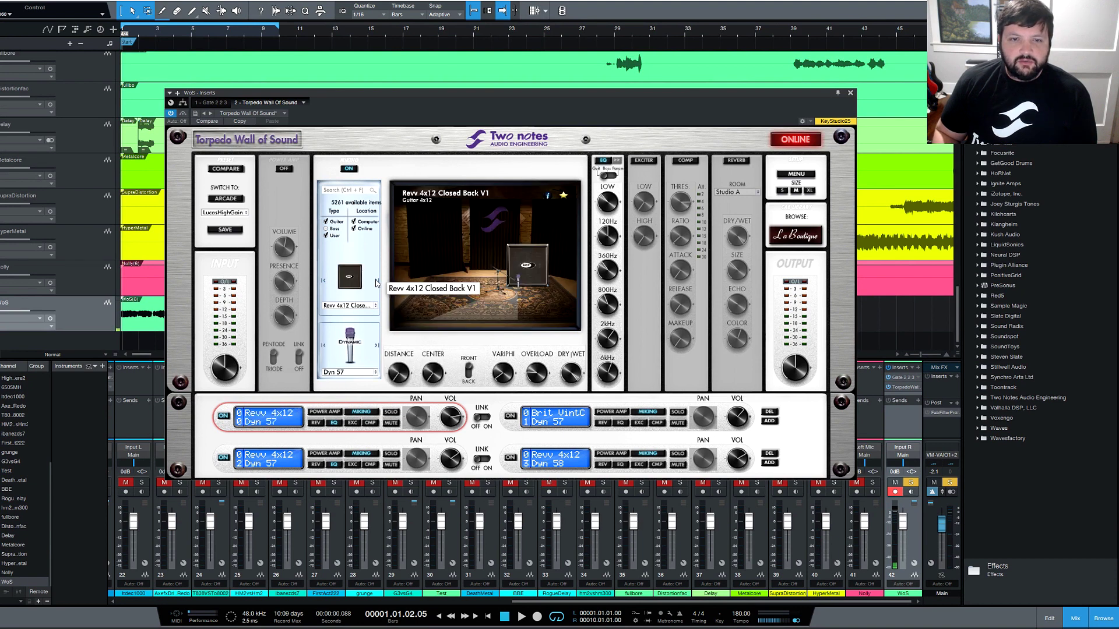
pyautogui.click(324, 284)
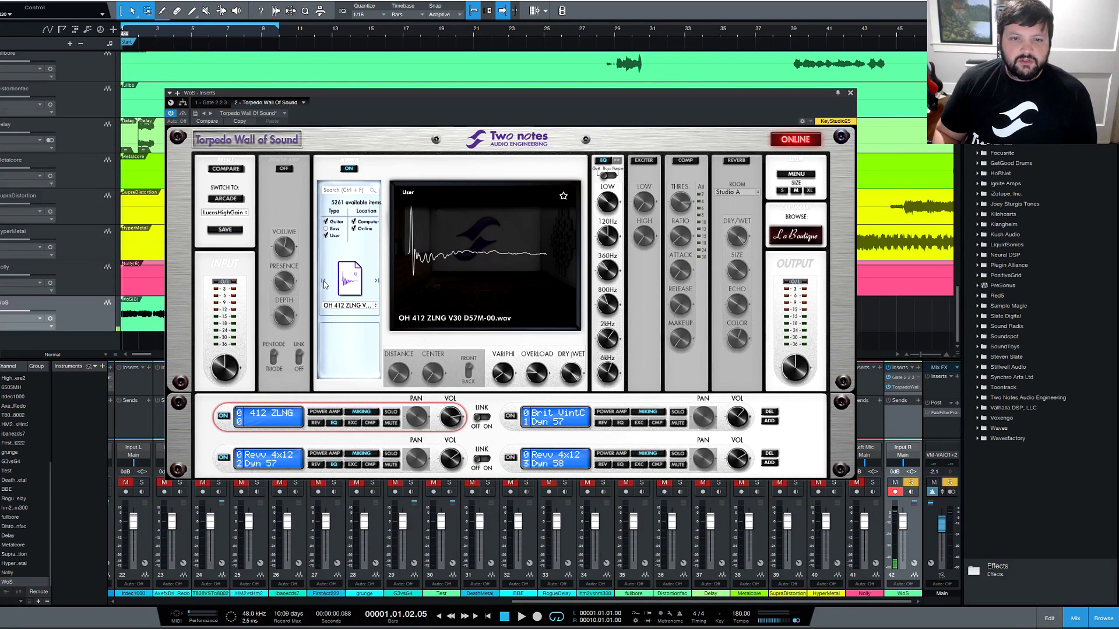
pyautogui.click(324, 284)
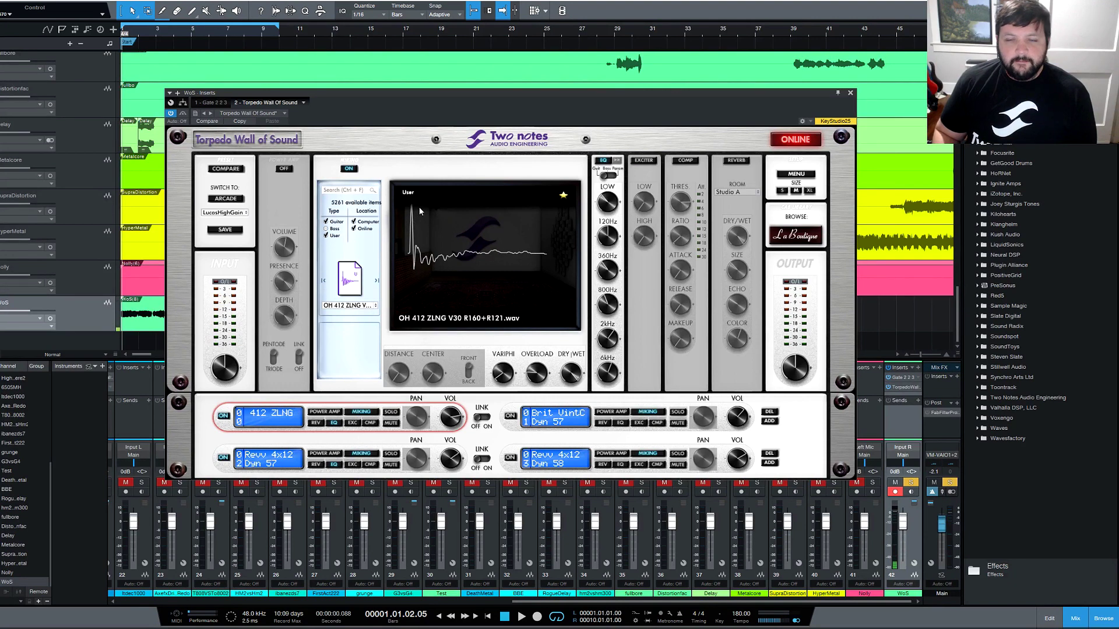
pyautogui.click(324, 284)
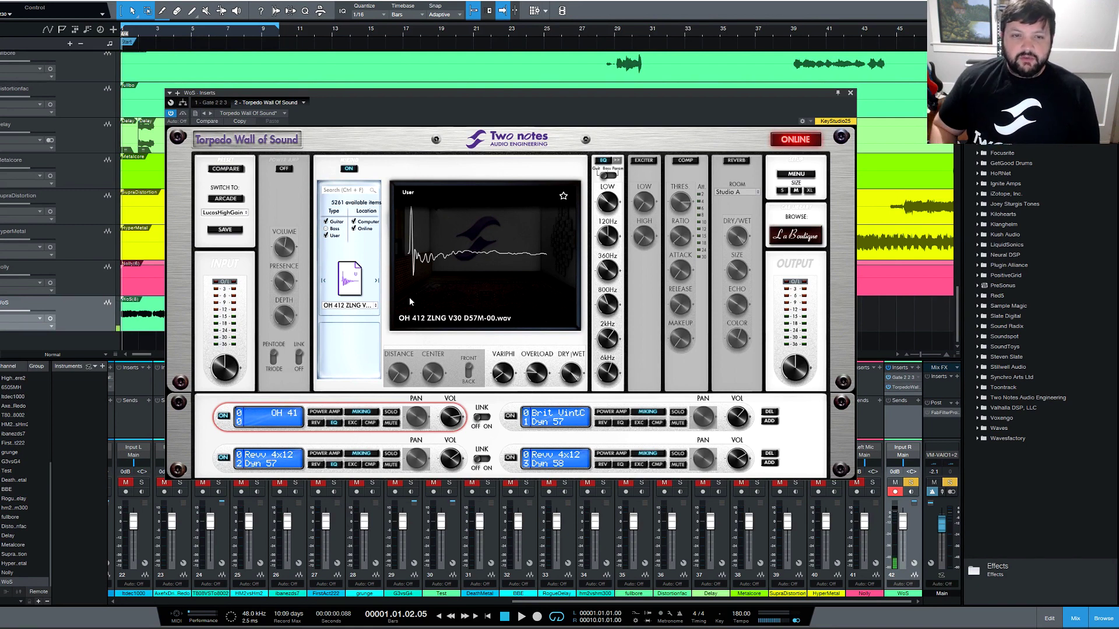
pyautogui.click(376, 284)
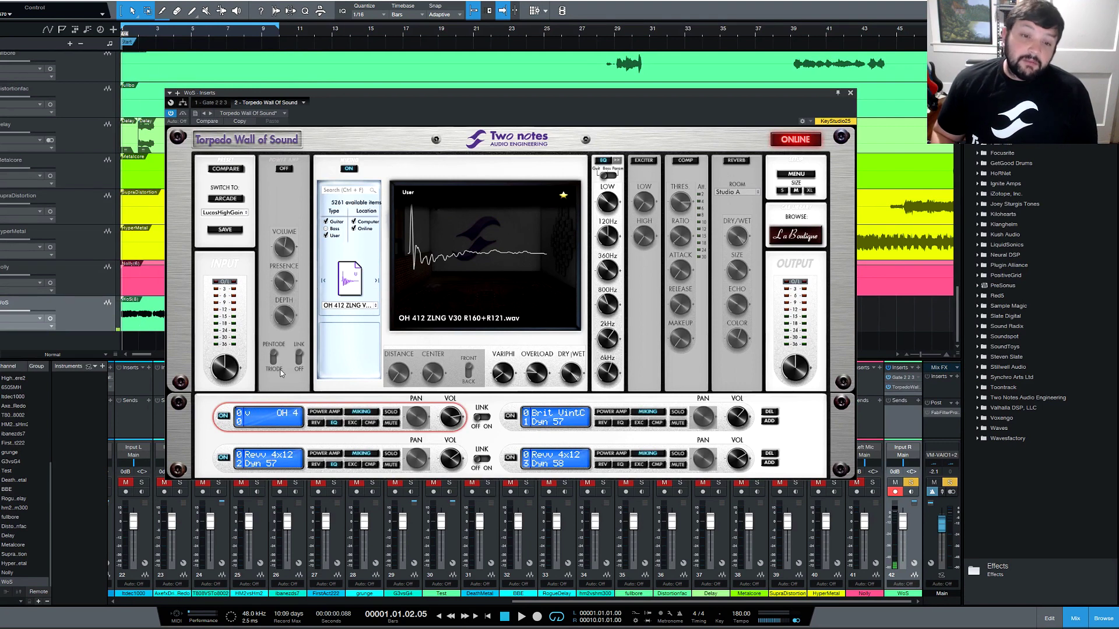
# - Start playback, step through to the Revv cab, then load favourite IR OH 412 ZLNG V30 D421V+R121.wav
pyautogui.press('space')
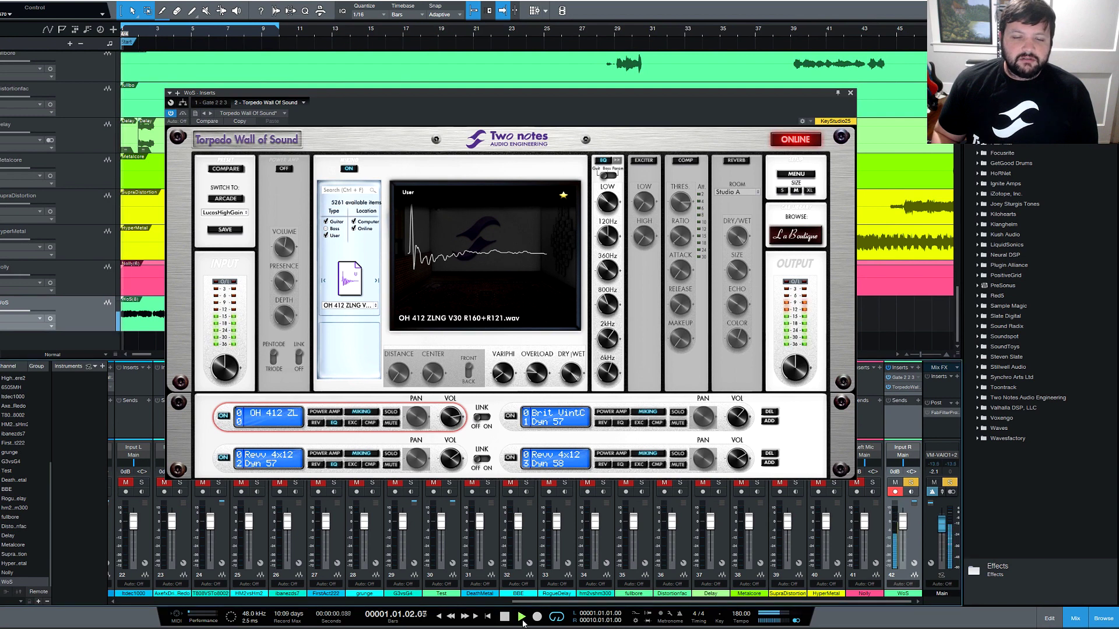
pyautogui.click(376, 283)
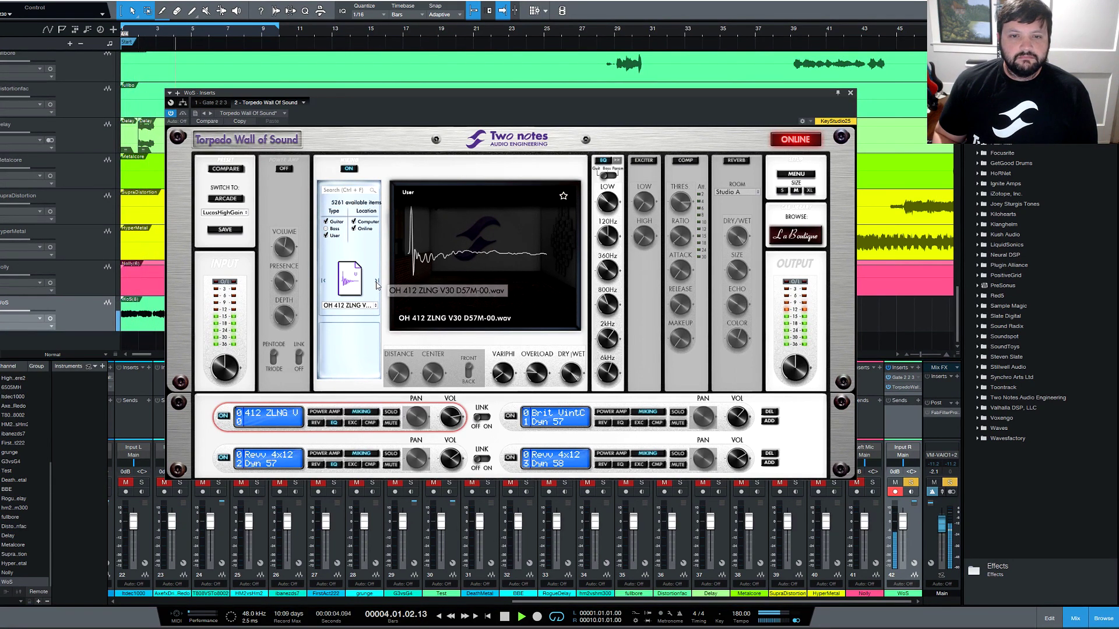
pyautogui.click(376, 283)
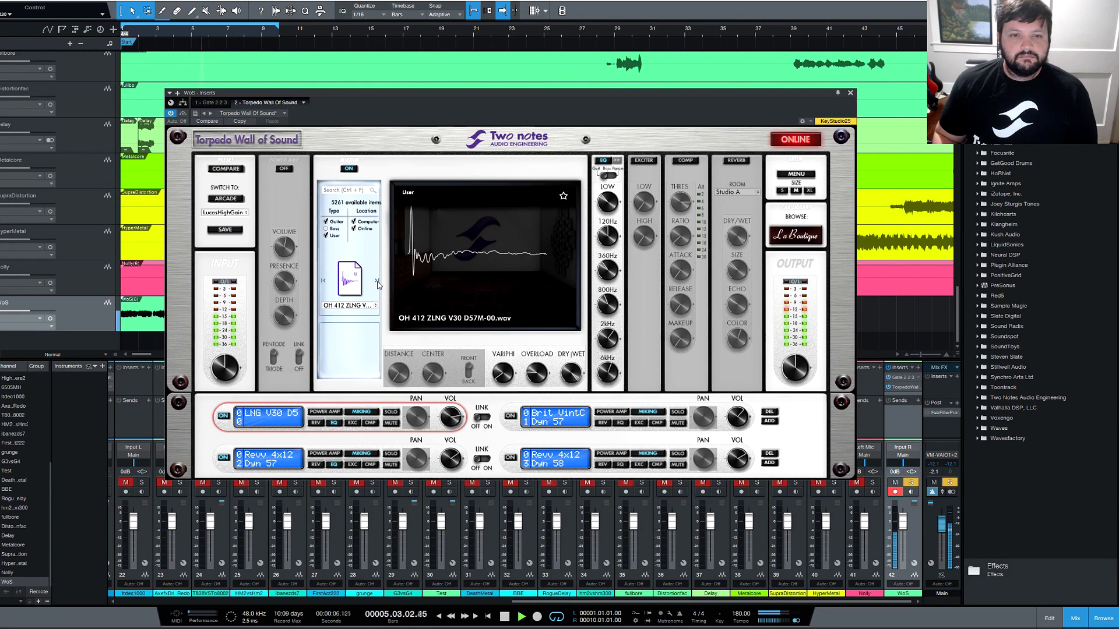
pyautogui.click(348, 305)
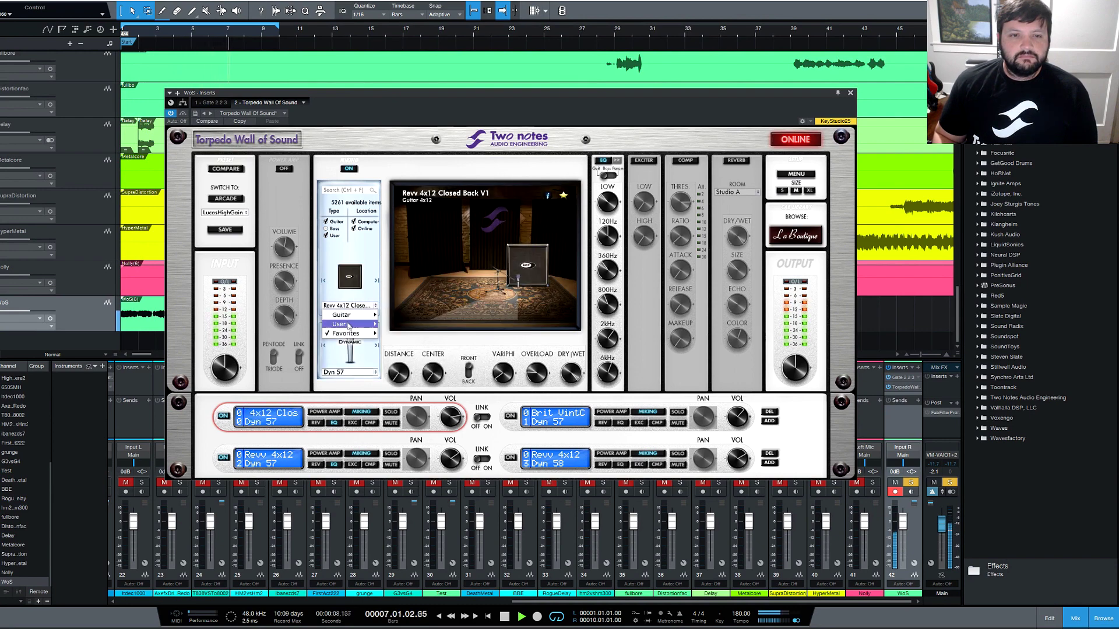
pyautogui.moveTo(352, 329)
pyautogui.moveTo(352, 333)
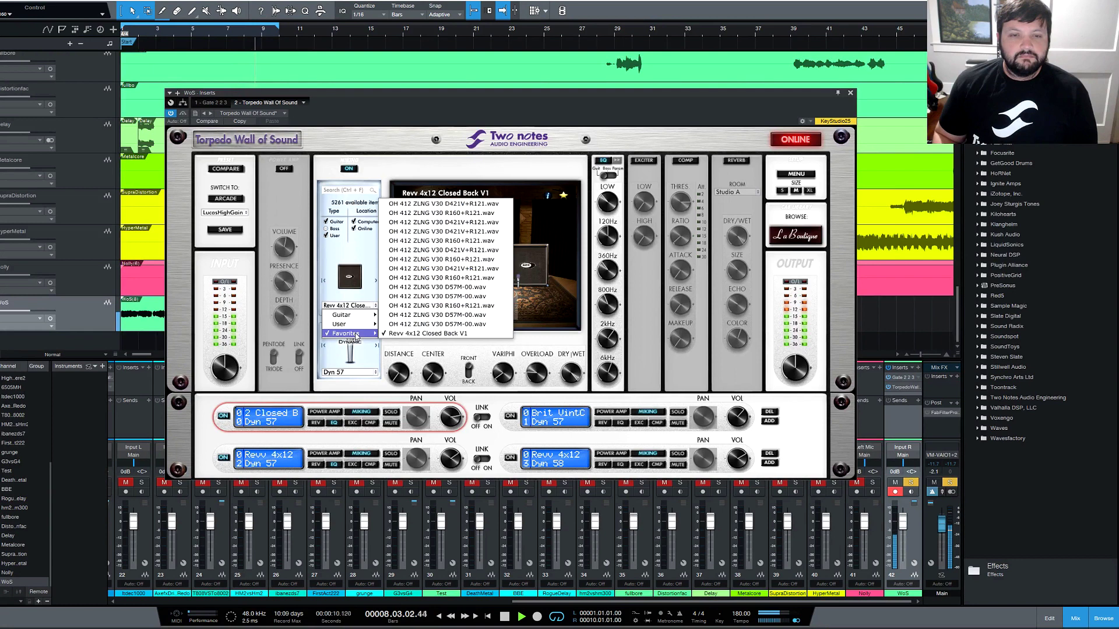
pyautogui.click(493, 222)
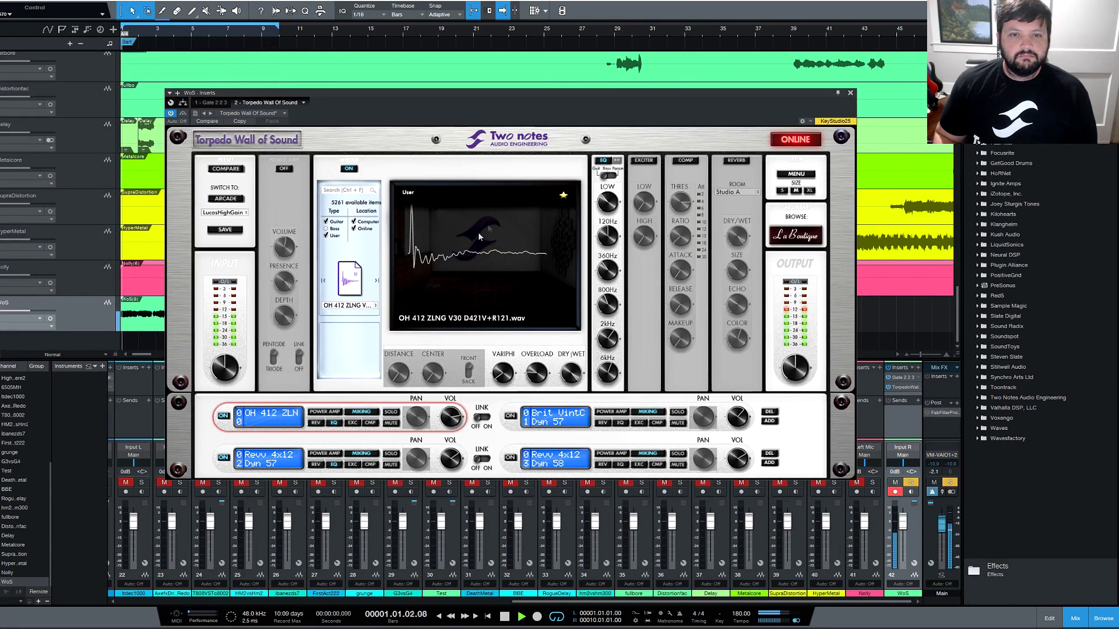
# - Compare the R160+R121 and D421V+R121 IRs, finishing on D57M-00
pyautogui.click(376, 283)
pyautogui.click(376, 283)
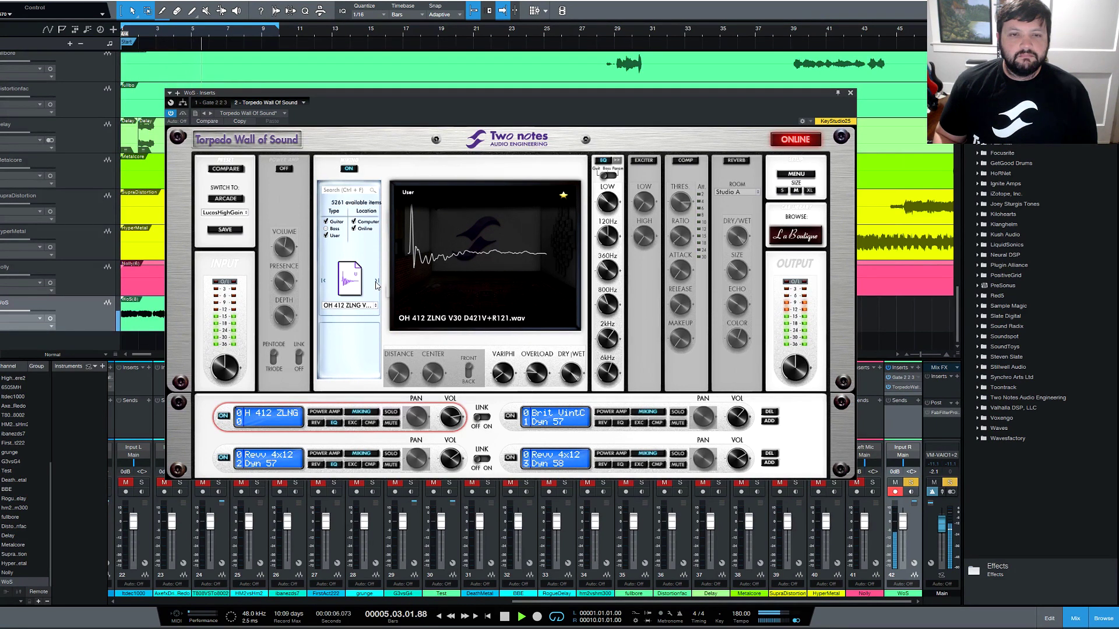
pyautogui.click(375, 283)
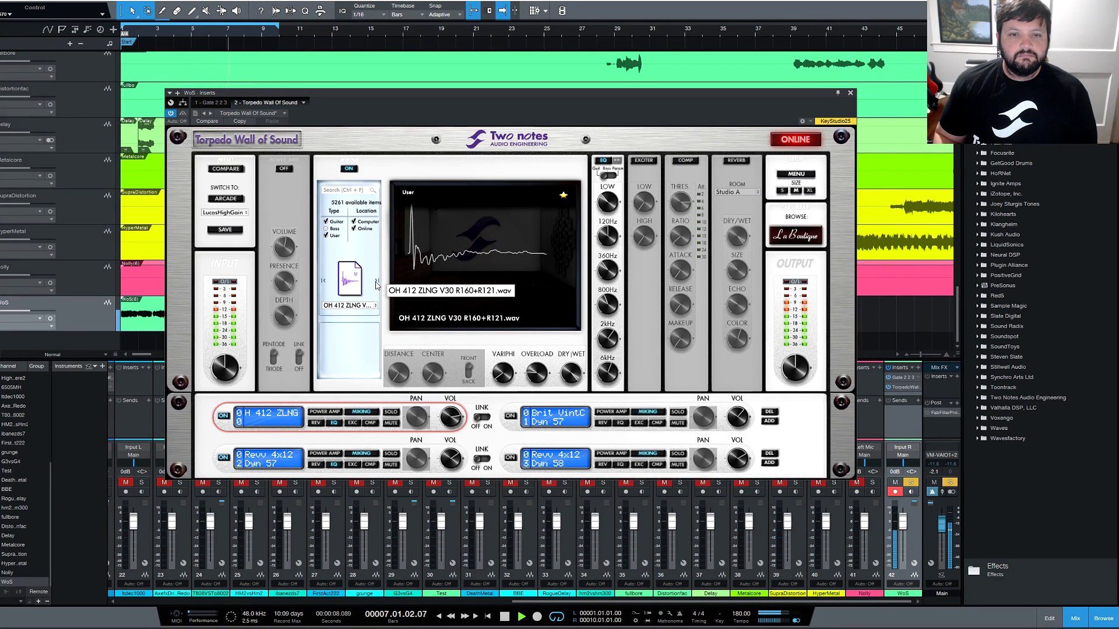
pyautogui.click(376, 283)
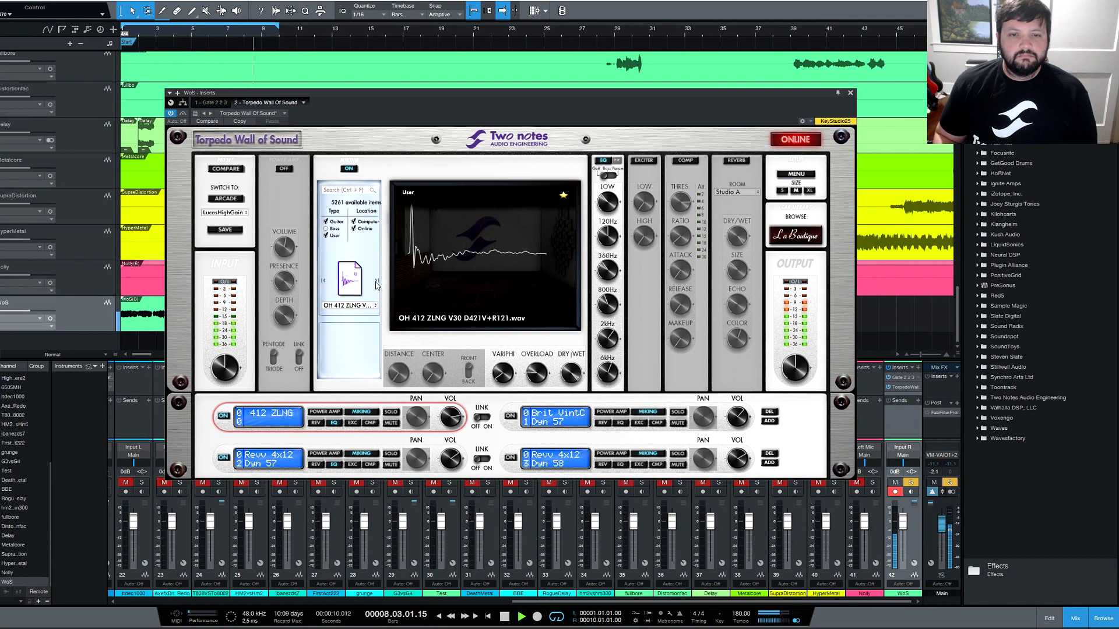
pyautogui.click(375, 283)
pyautogui.click(375, 283)
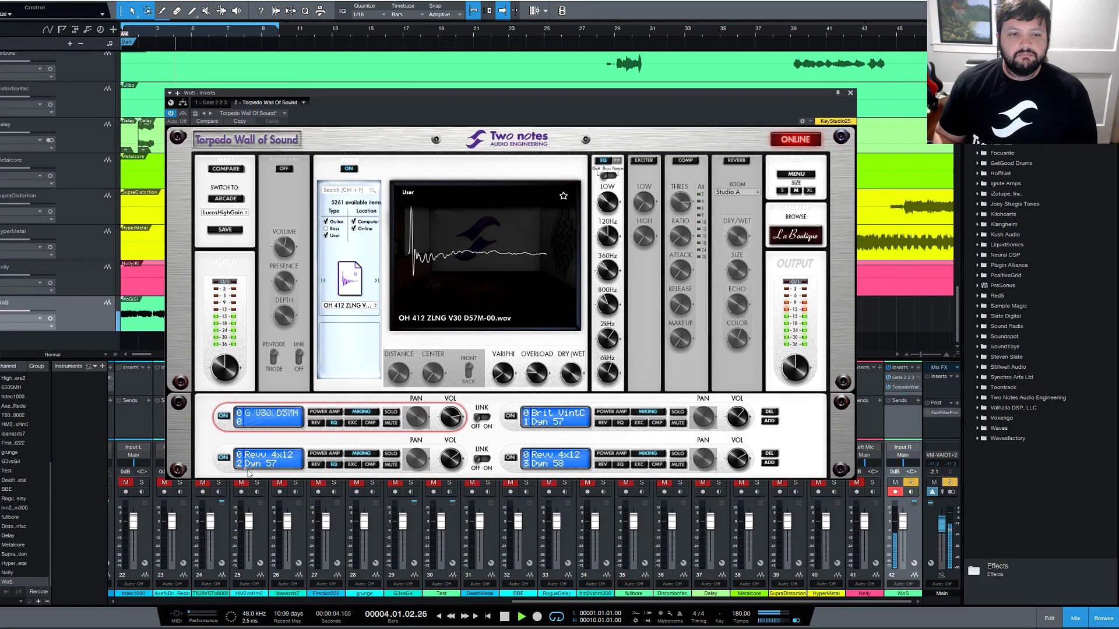
# - Load the OH 412 ZLNG V30 D57M-00 IR into slot 2, then switch to R160+R121
pyautogui.click(223, 460)
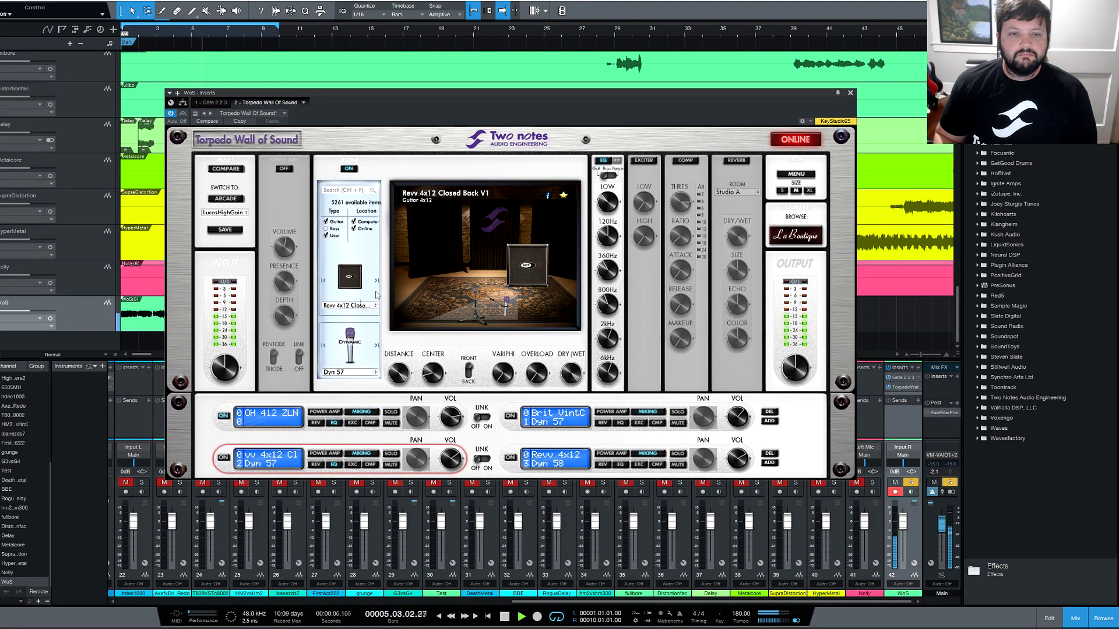
pyautogui.click(354, 307)
pyautogui.moveTo(367, 333)
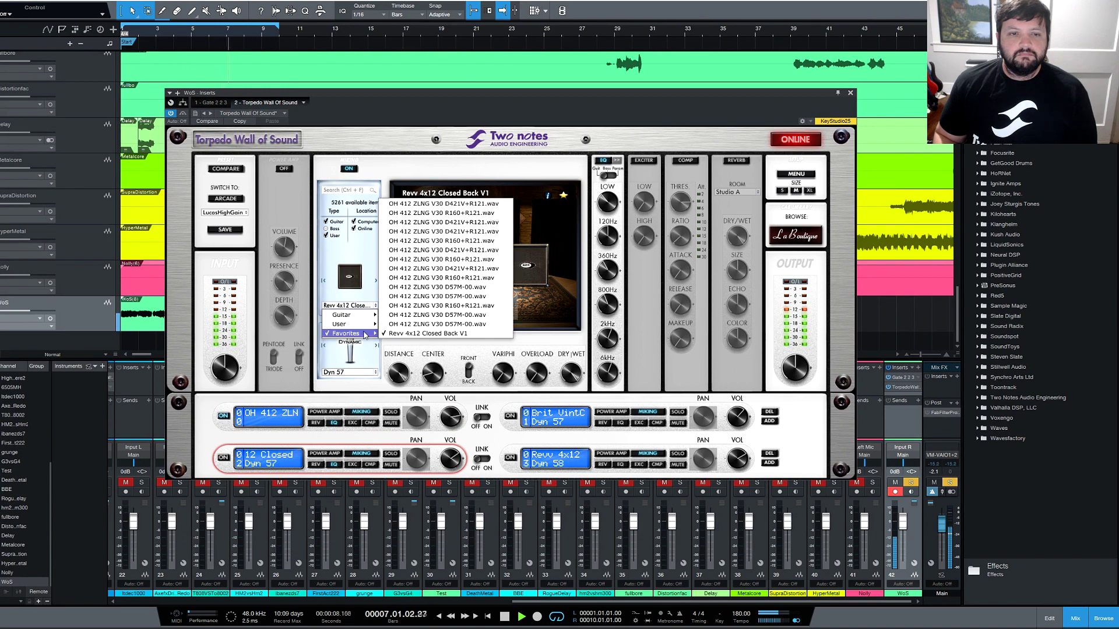
pyautogui.click(437, 296)
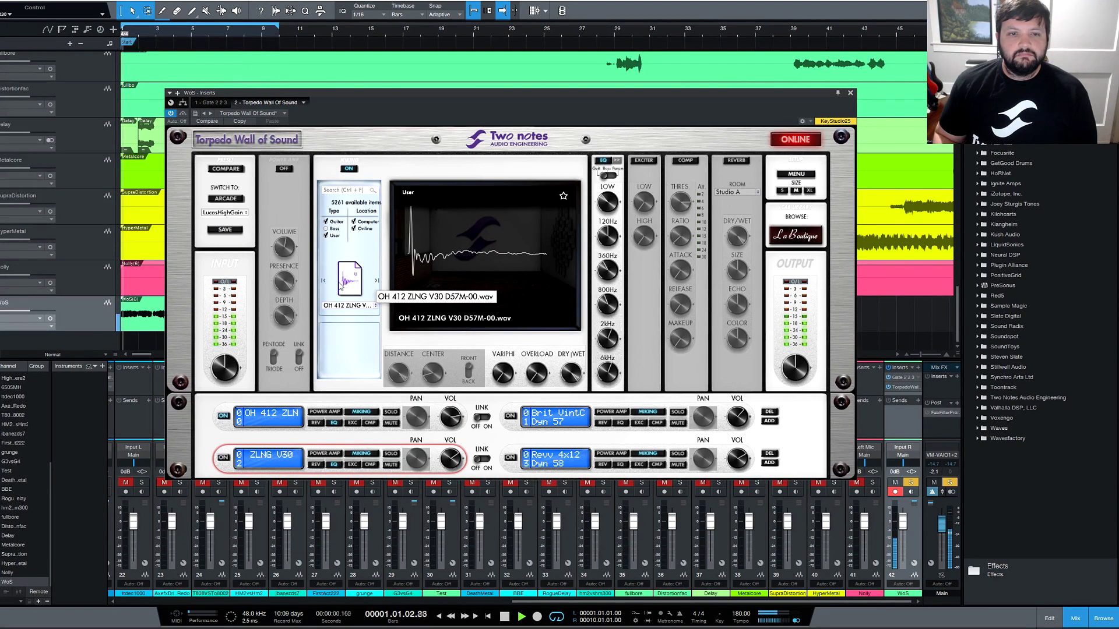
pyautogui.click(323, 282)
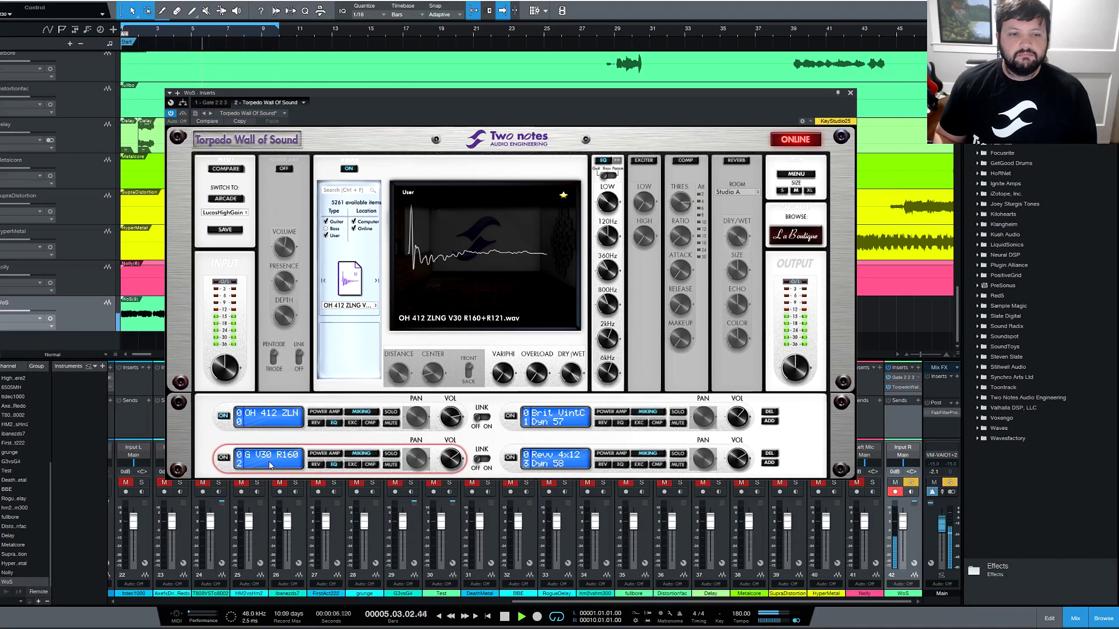
# - Select slot 1 and browse its IRs, landing back on R160+R121
pyautogui.click(309, 422)
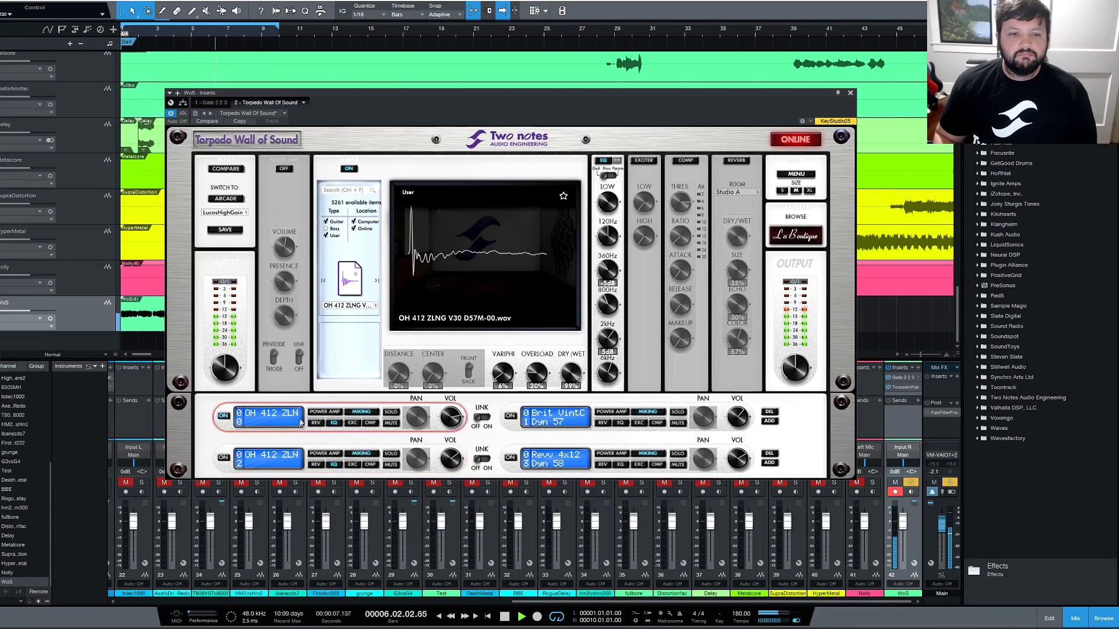
pyautogui.click(324, 282)
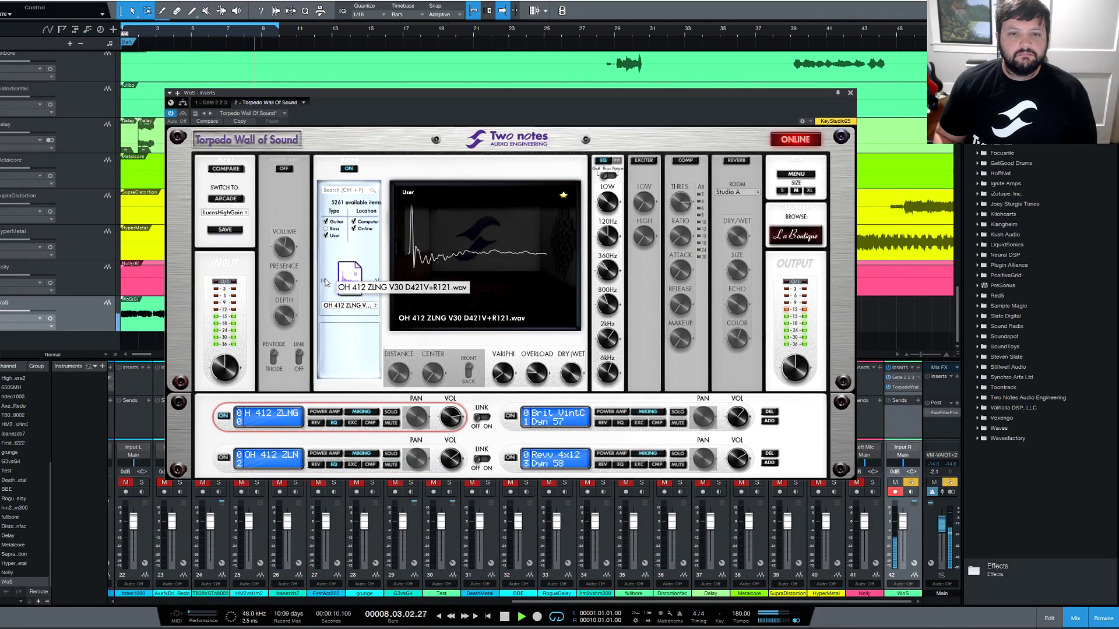
pyautogui.click(325, 283)
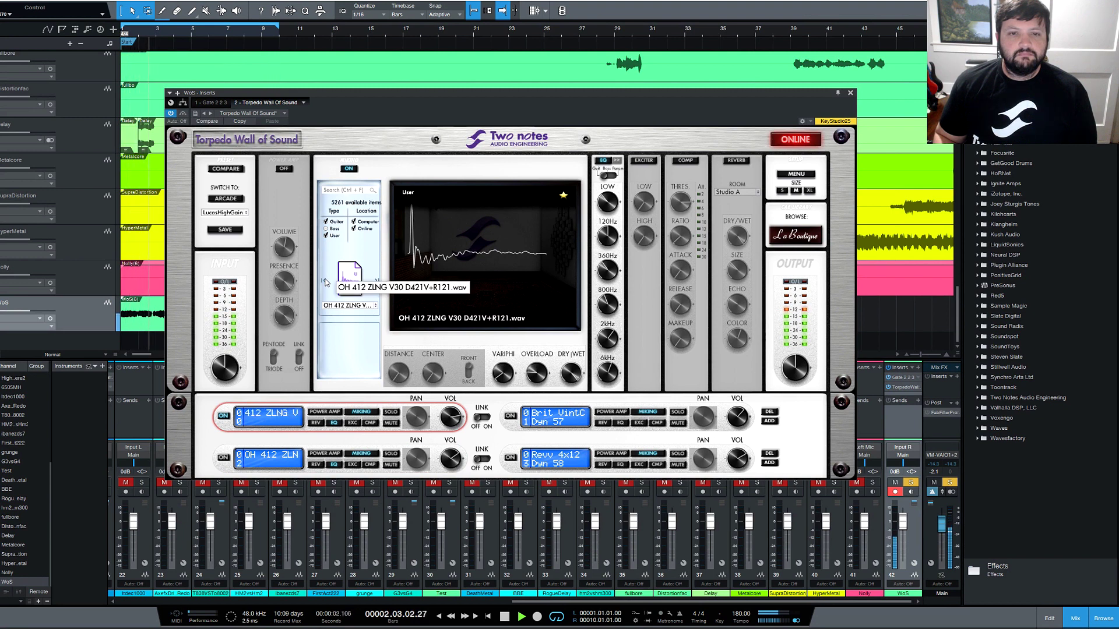
pyautogui.click(325, 282)
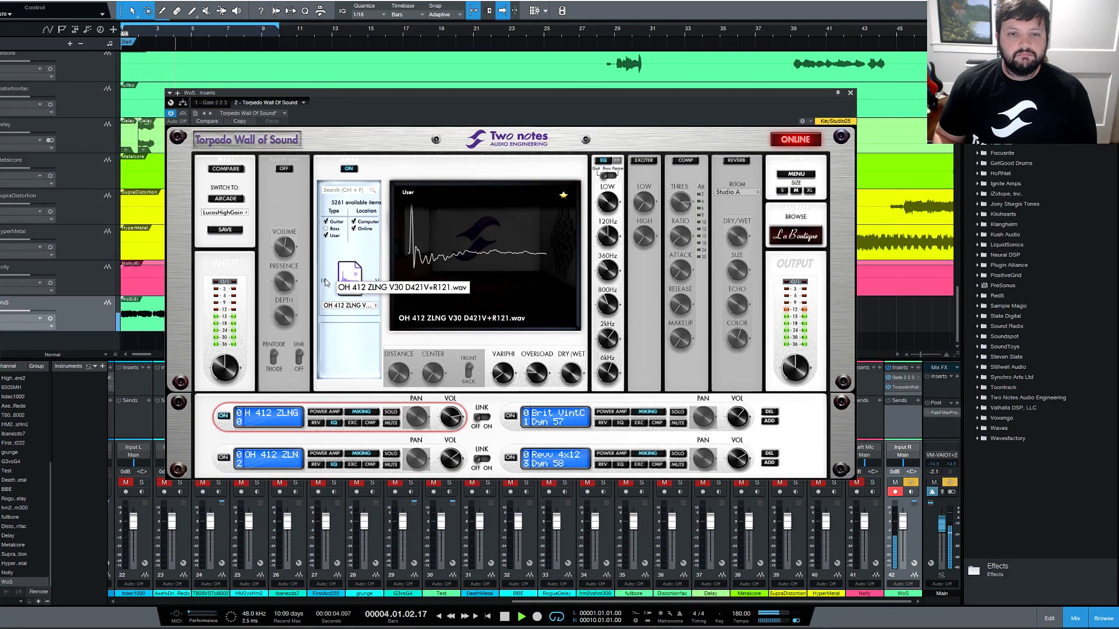
pyautogui.click(324, 282)
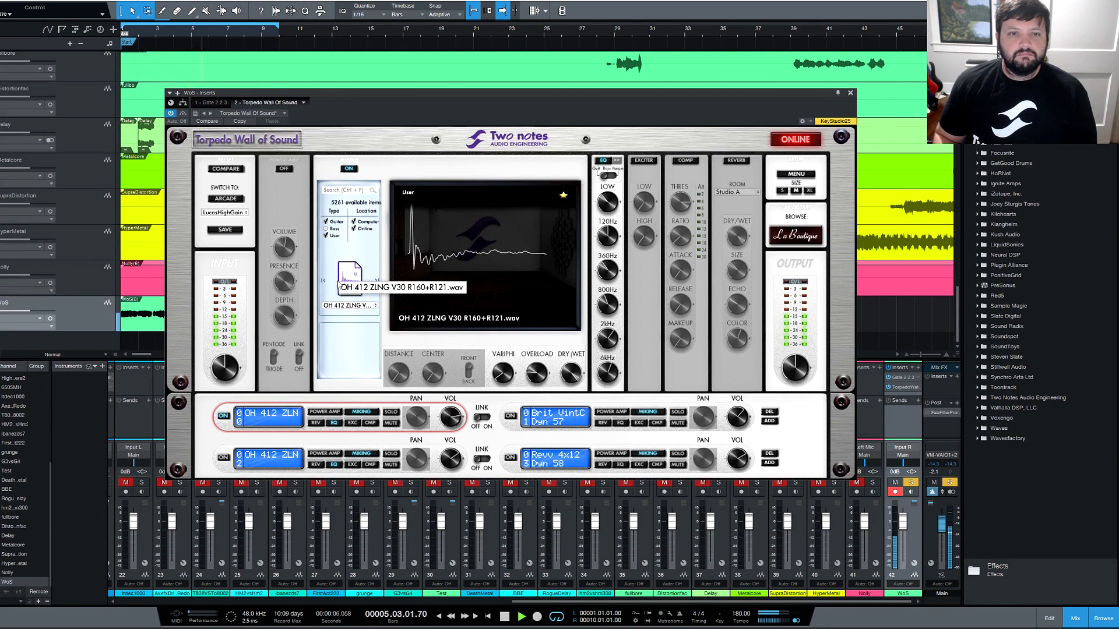
# - Load the Revv 4x12 Closed Back V1 cab into slot 1 and stop playback
pyautogui.click(357, 309)
pyautogui.moveTo(350, 333)
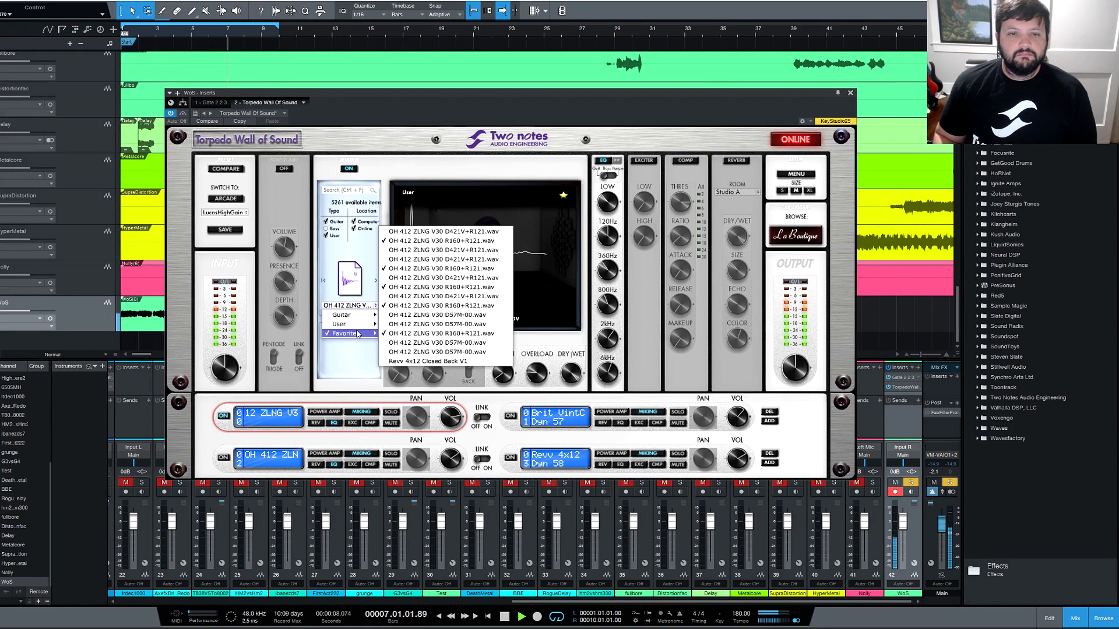
pyautogui.click(452, 362)
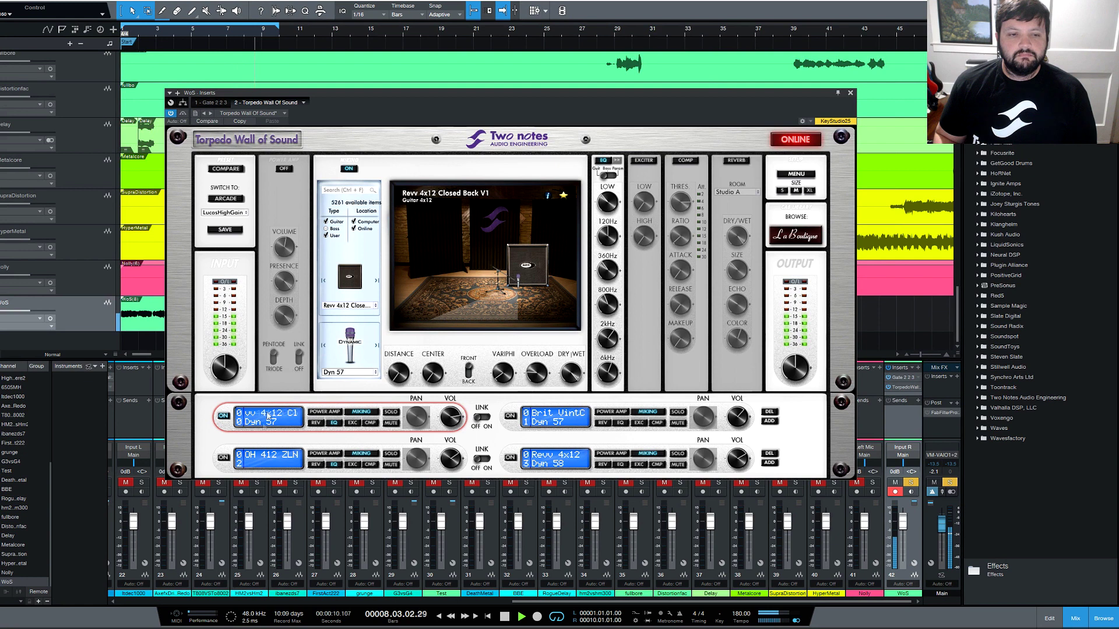
pyautogui.click(506, 618)
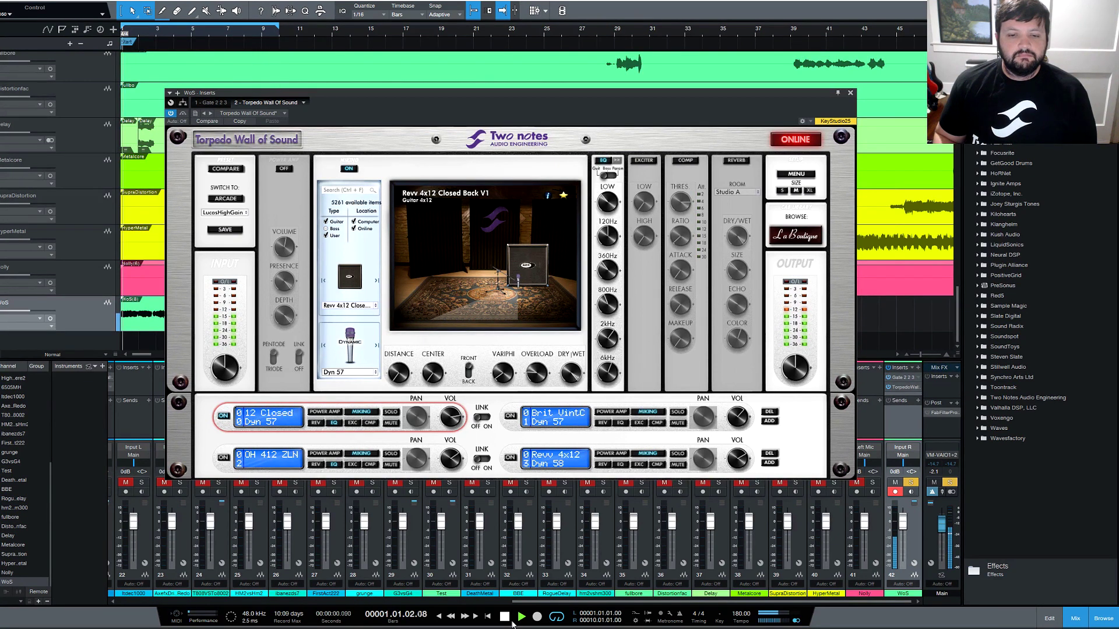
# - Browse the cab preset list and close it, keeping LucasHighGain loaded
pyautogui.click(234, 213)
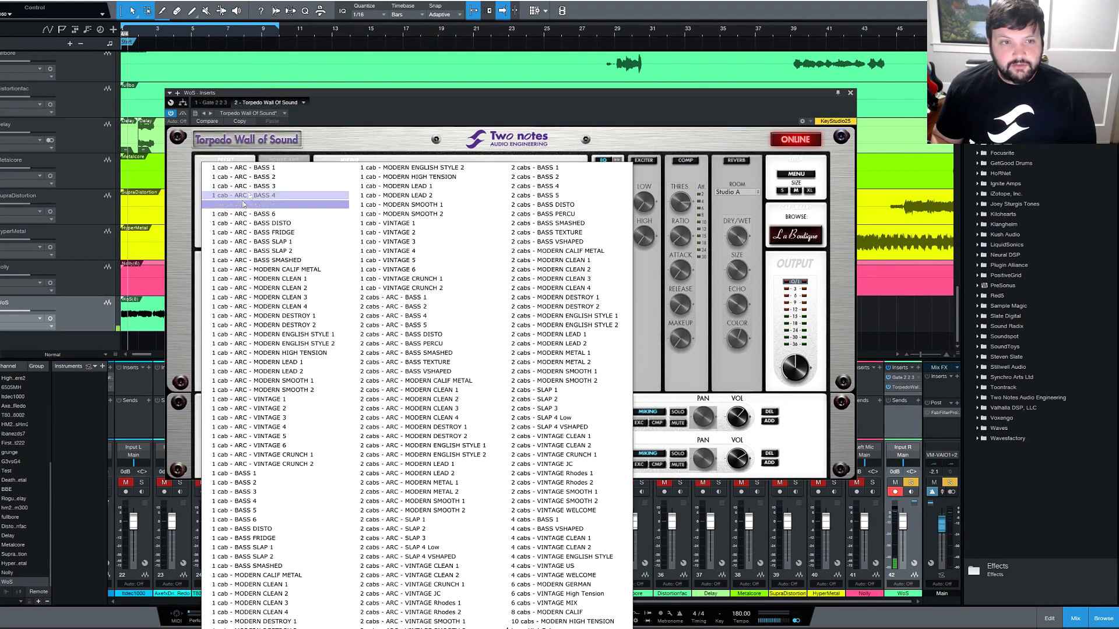
pyautogui.press('Escape')
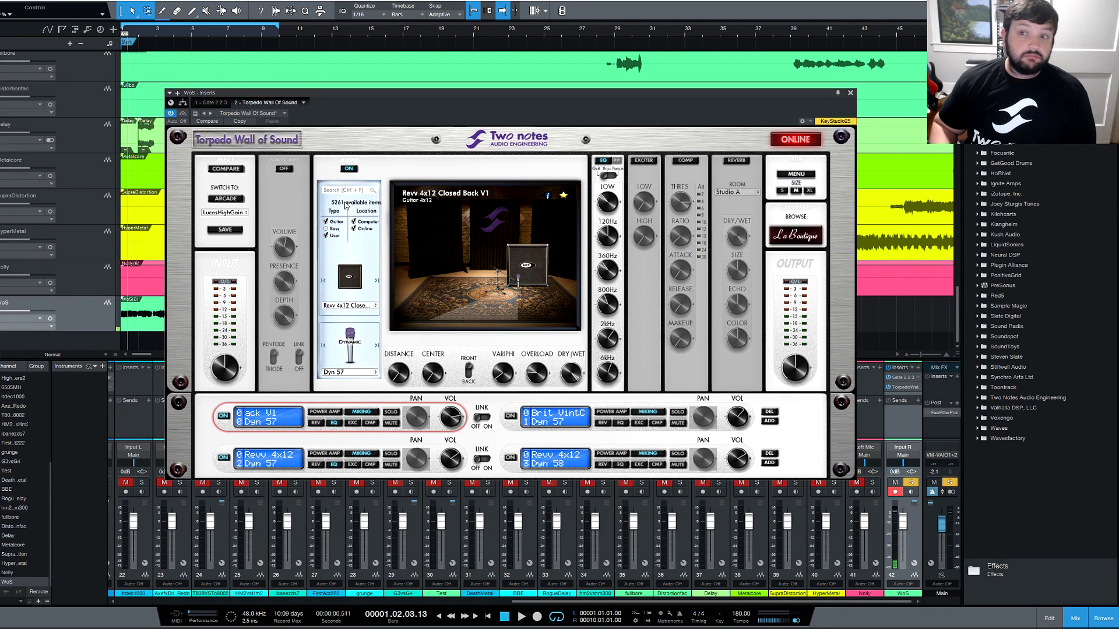
pyautogui.click(348, 306)
pyautogui.moveTo(354, 320)
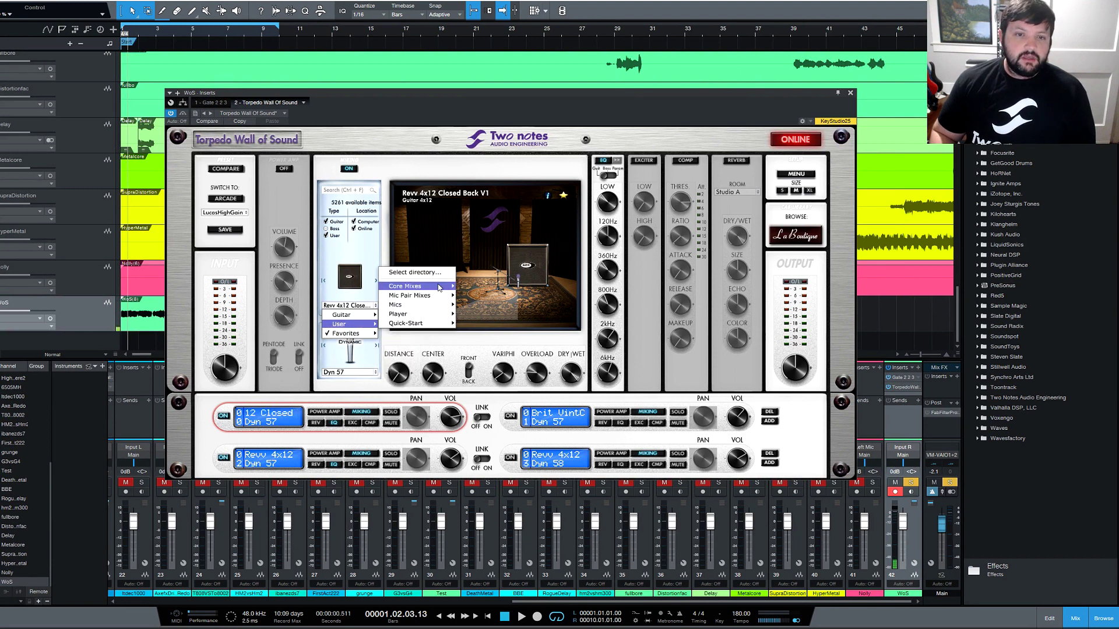
pyautogui.moveTo(439, 287)
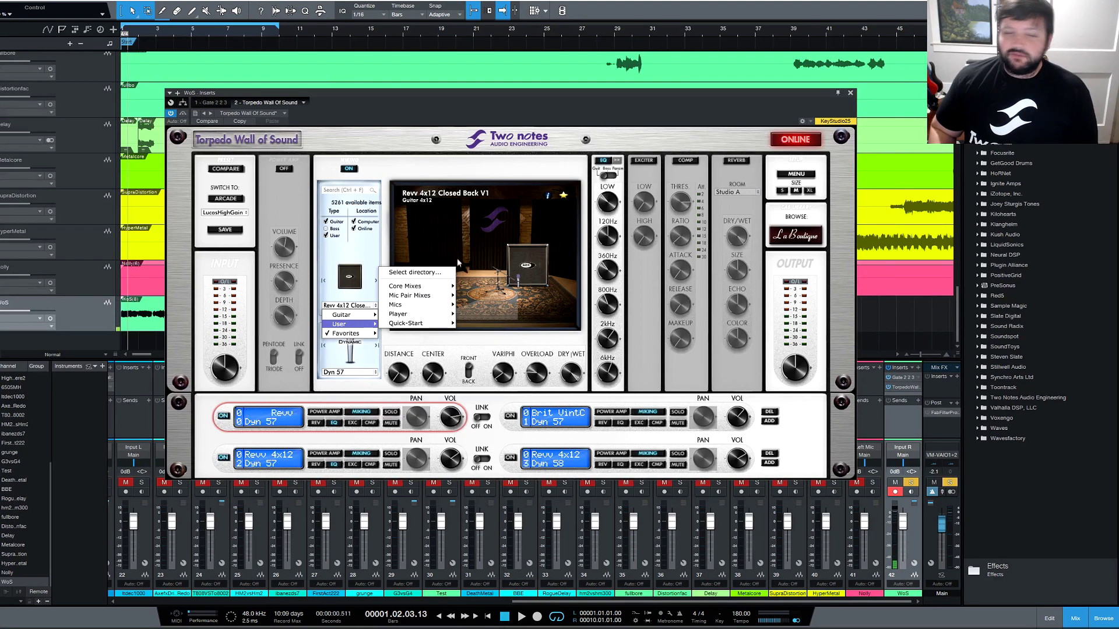
pyautogui.click(368, 255)
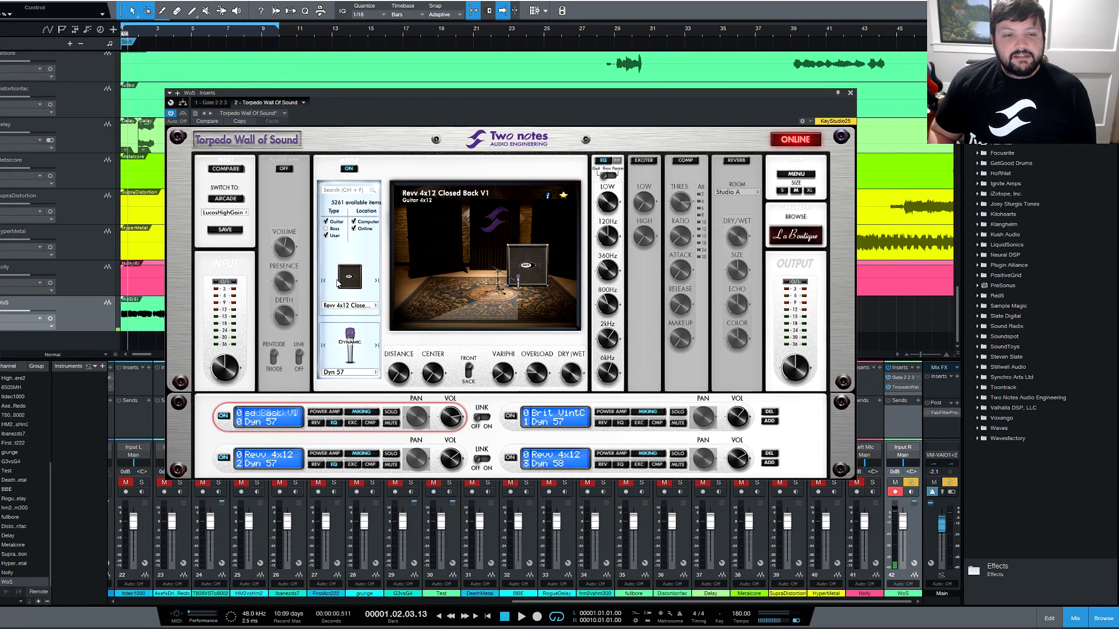
pyautogui.click(285, 464)
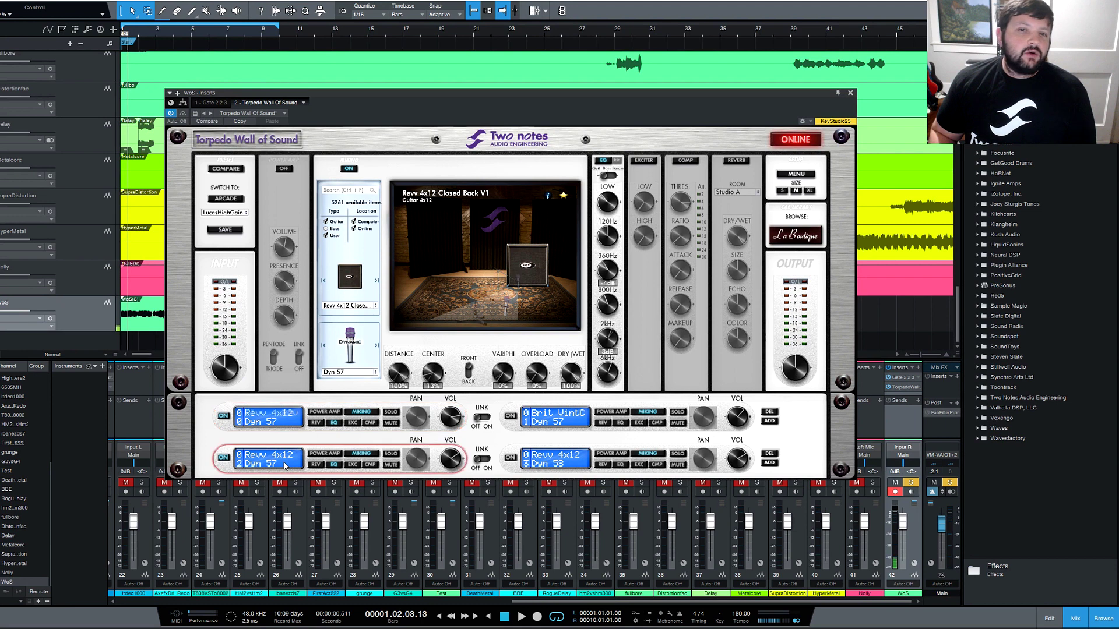
pyautogui.click(286, 430)
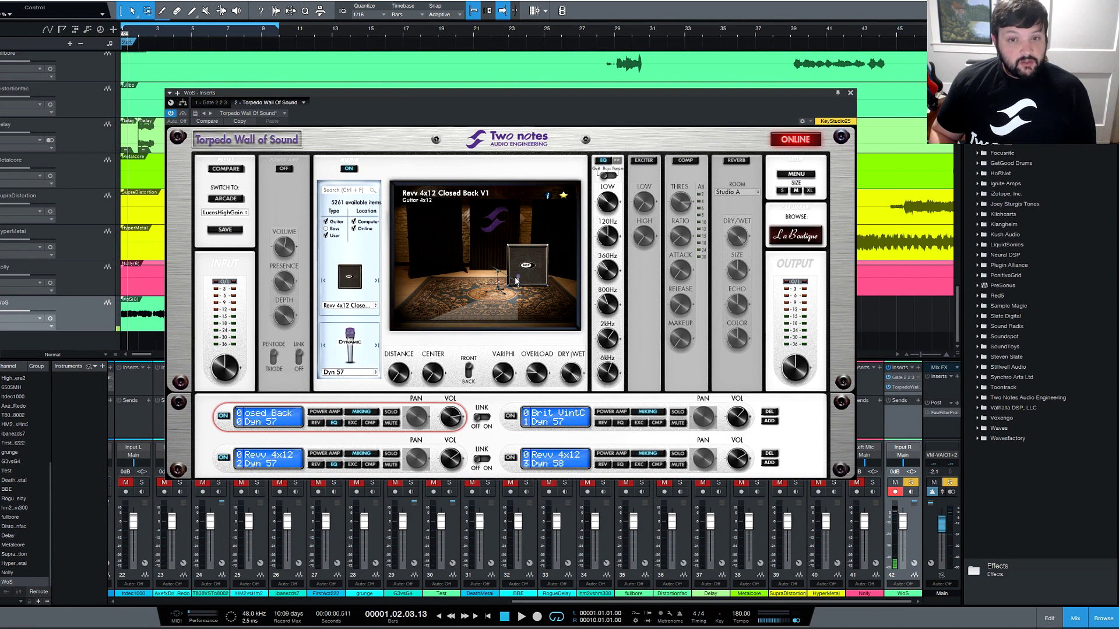
pyautogui.click(267, 468)
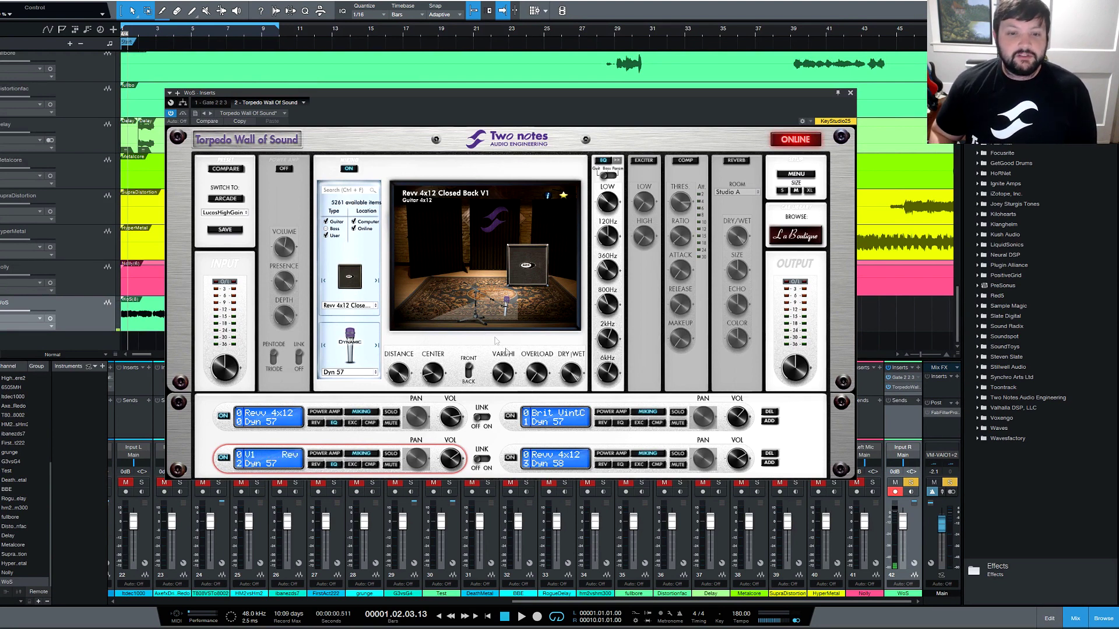
pyautogui.click(521, 619)
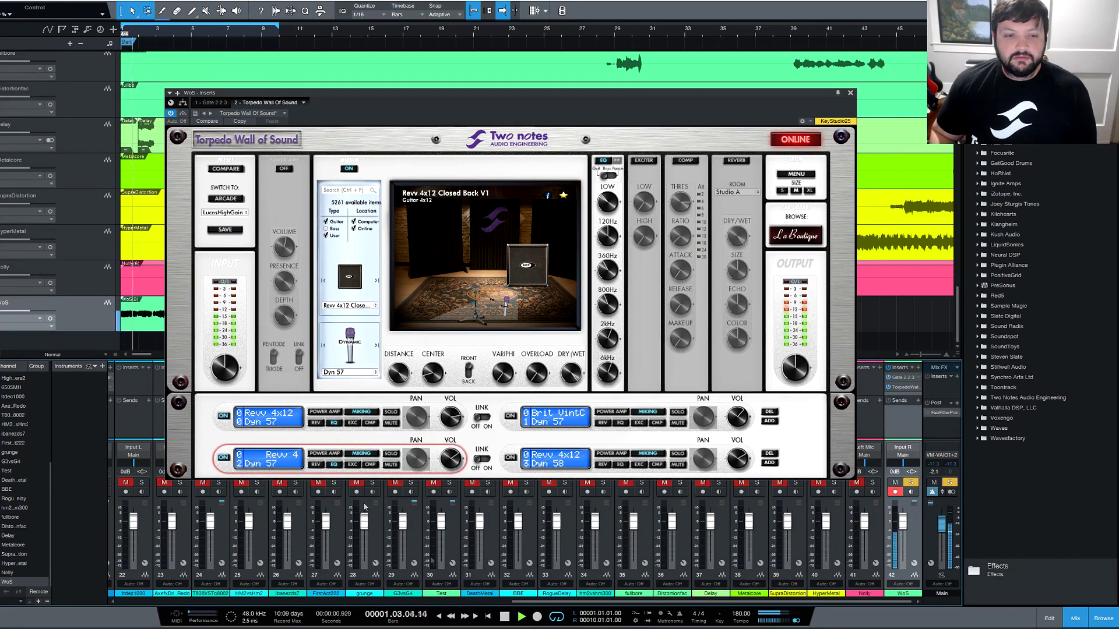
pyautogui.click(224, 417)
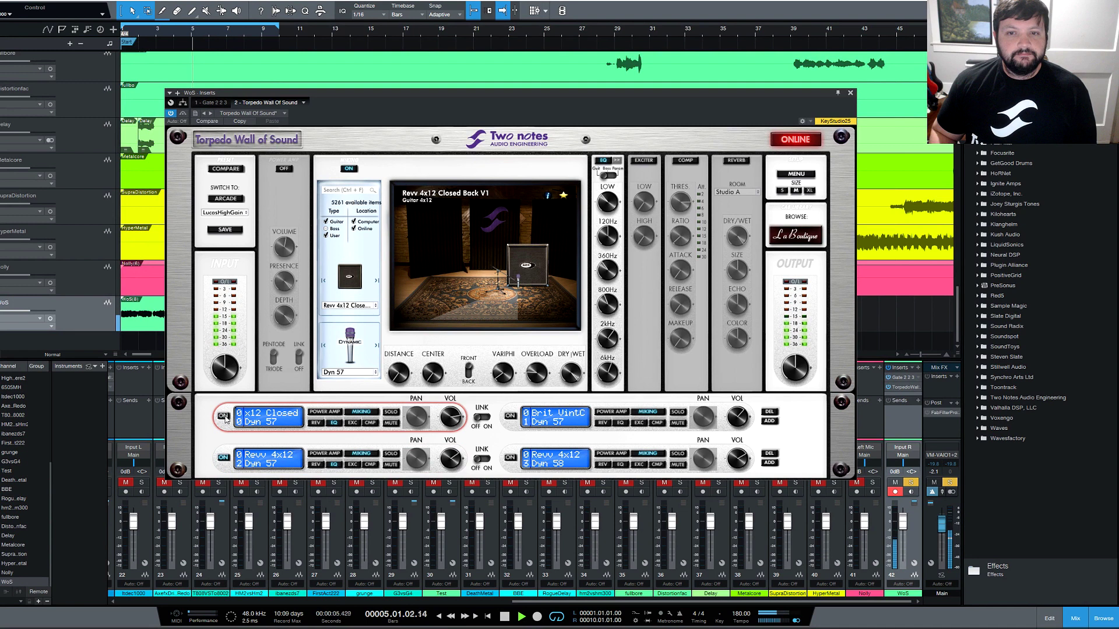
pyautogui.click(223, 458)
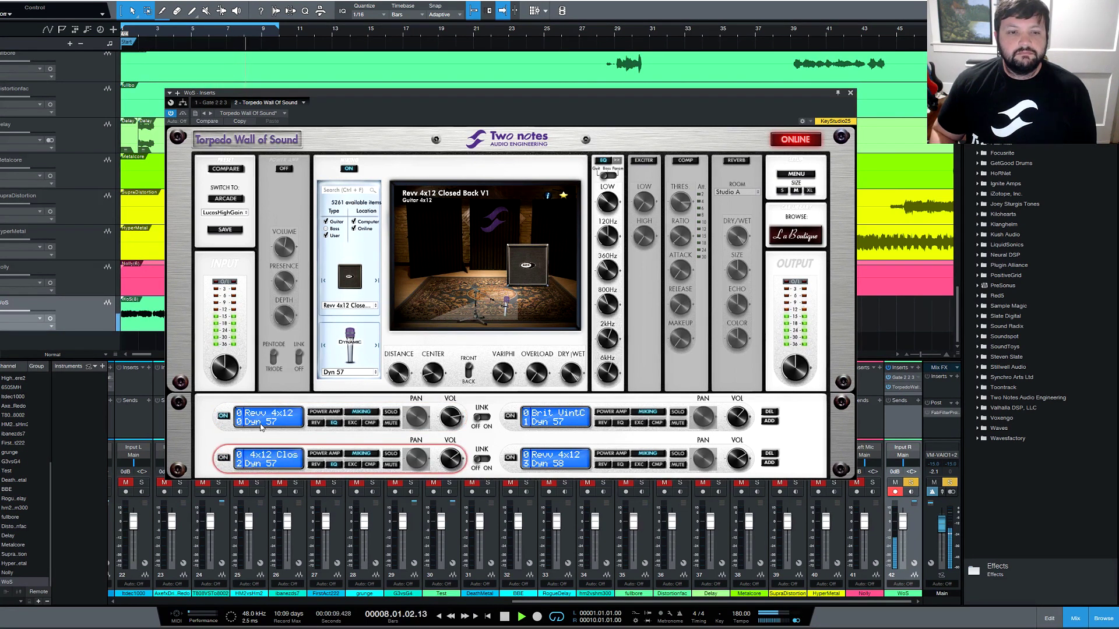
pyautogui.click(223, 459)
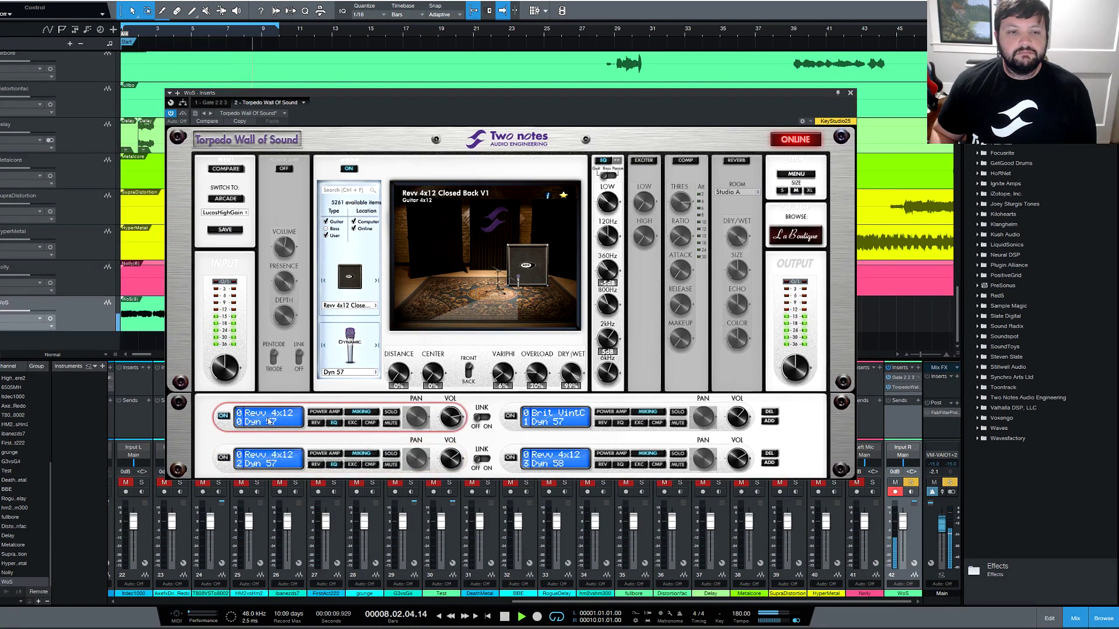
pyautogui.click(224, 459)
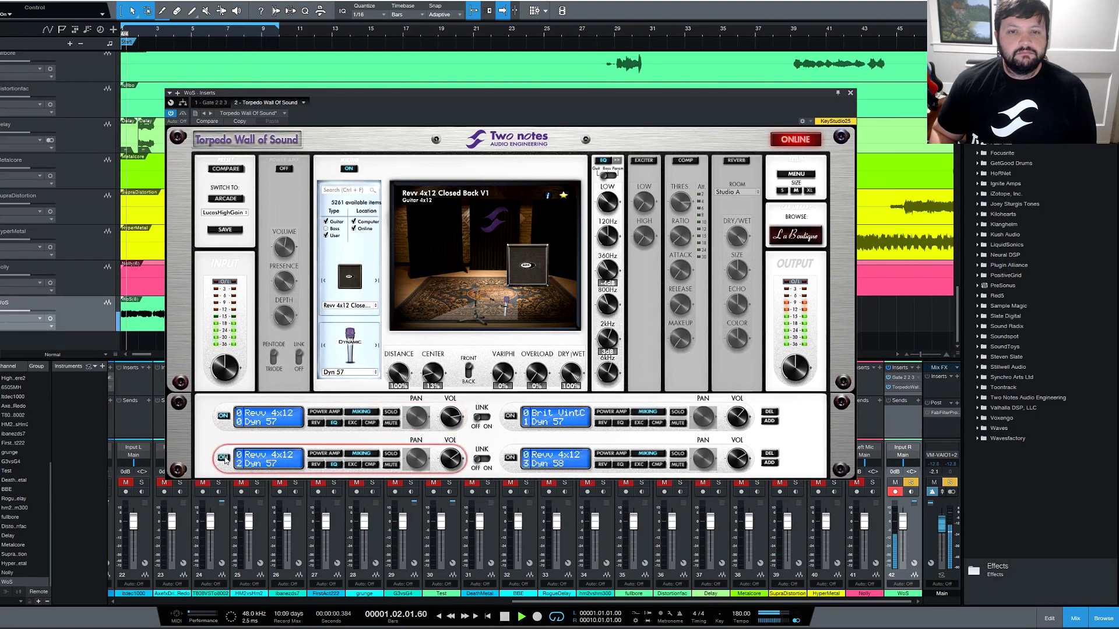
pyautogui.click(228, 421)
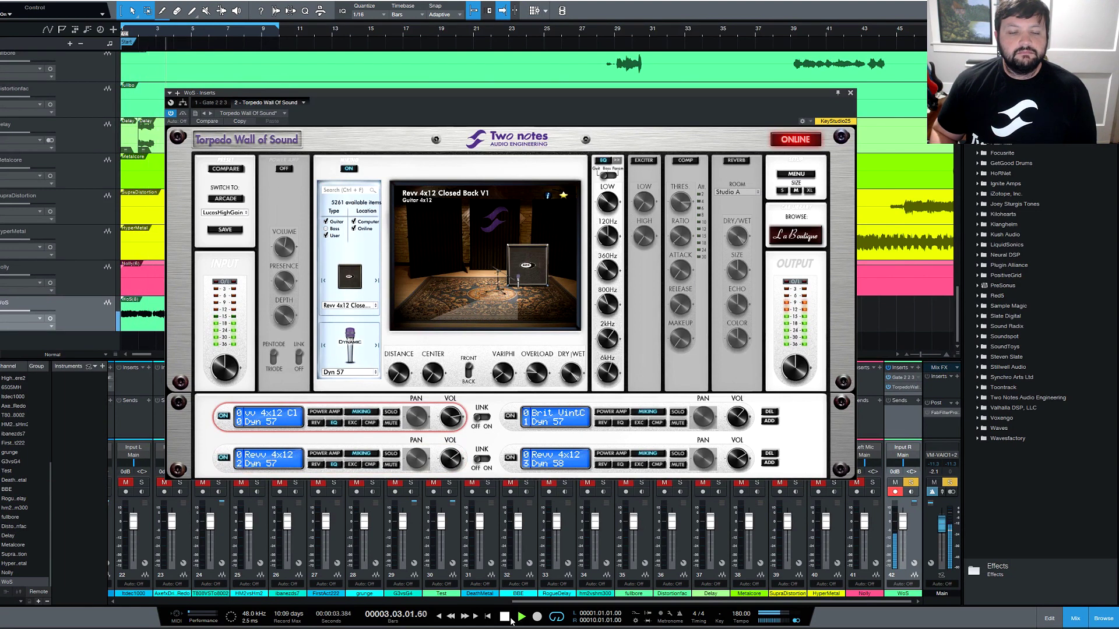
pyautogui.press('space')
pyautogui.moveTo(450, 430)
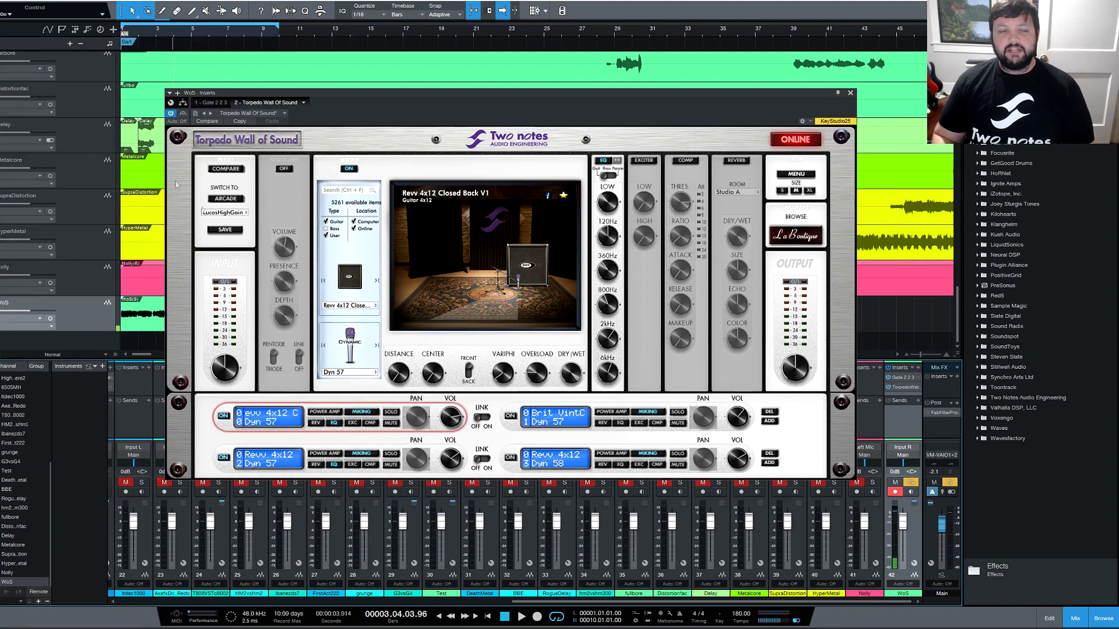
pyautogui.press('space')
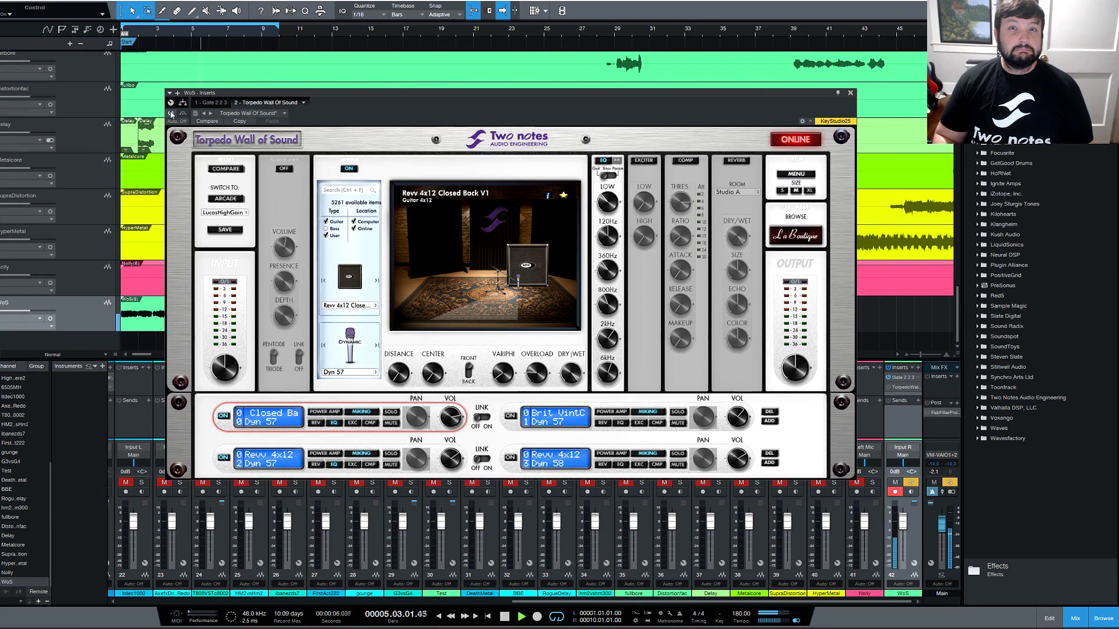
pyautogui.click(505, 617)
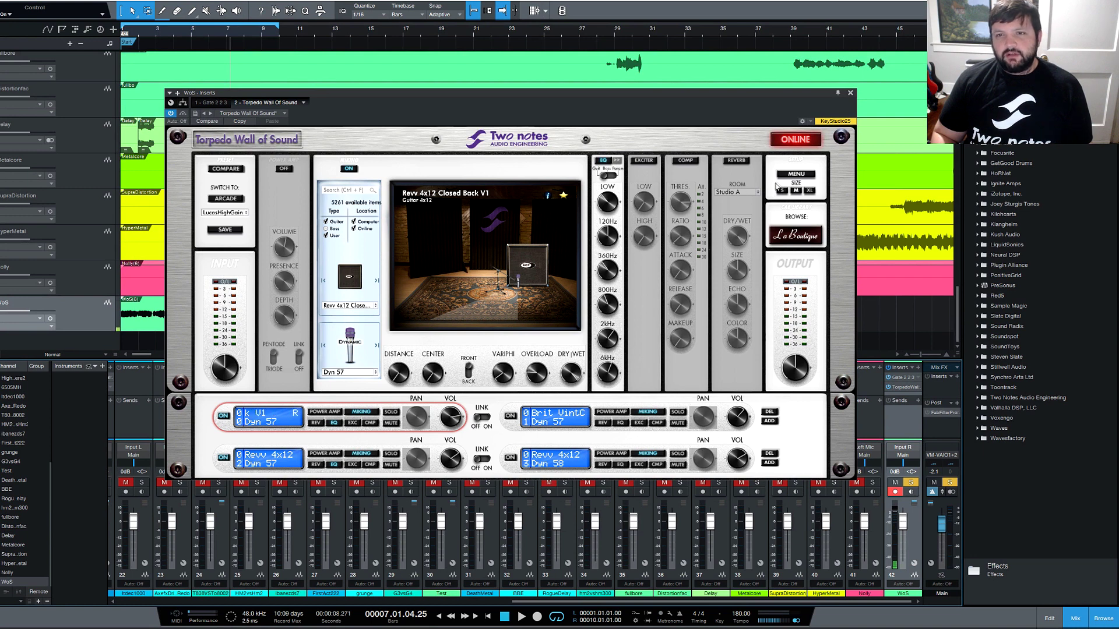
# - Open the plugin's setup menu, then close it to reveal the effect racks
pyautogui.click(791, 175)
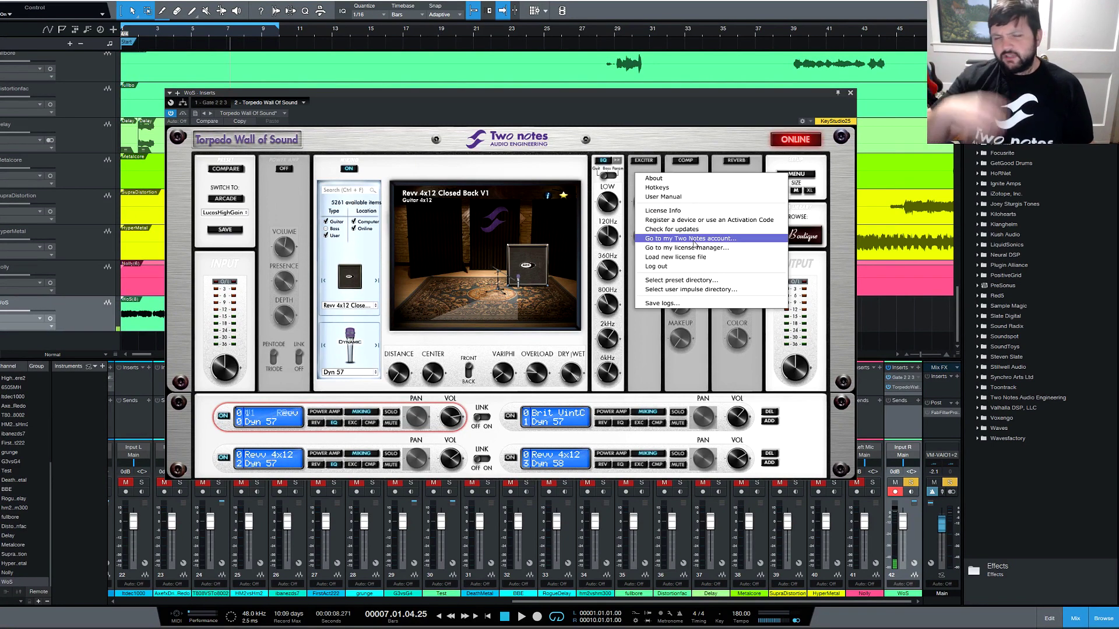
pyautogui.click(703, 110)
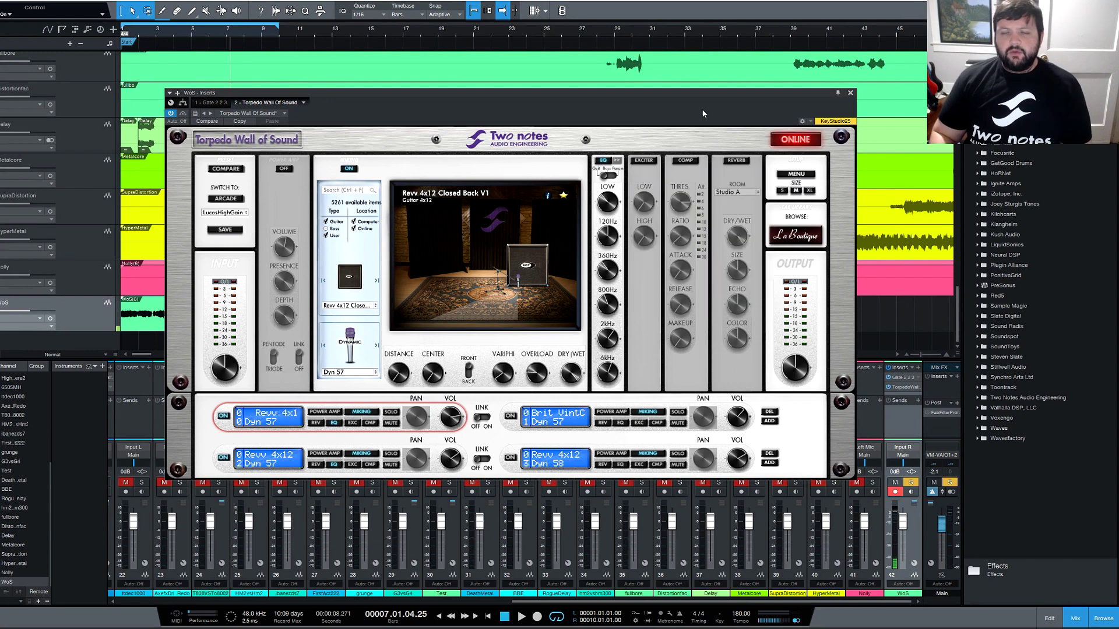
# - Try window sizes L and S, settle on M, and open the online cab store
pyautogui.click(810, 191)
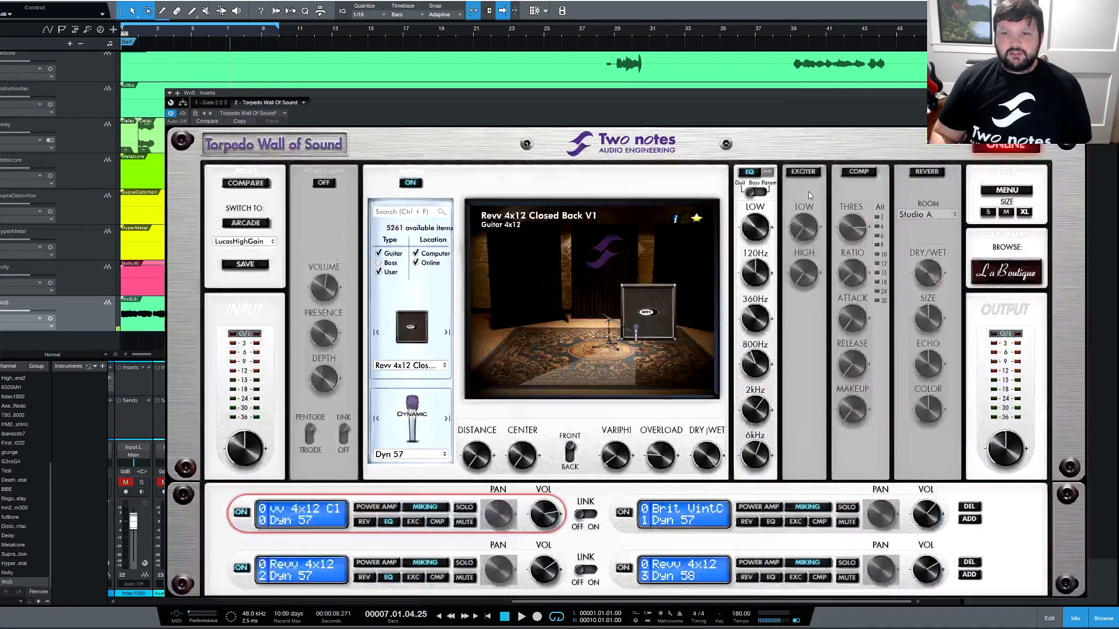
pyautogui.click(1005, 213)
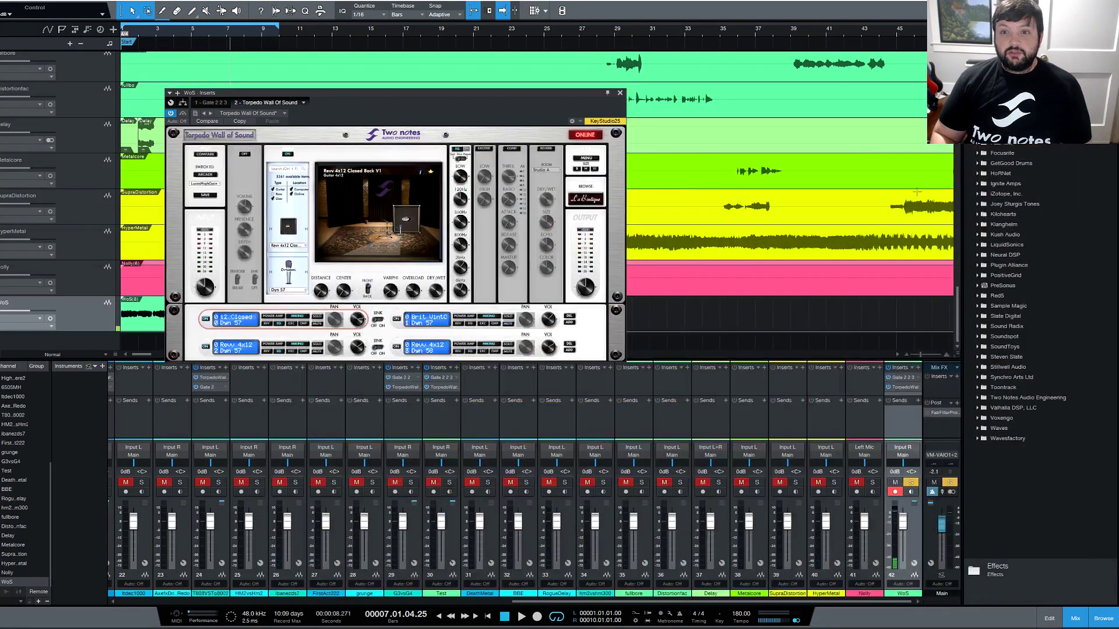
pyautogui.click(586, 169)
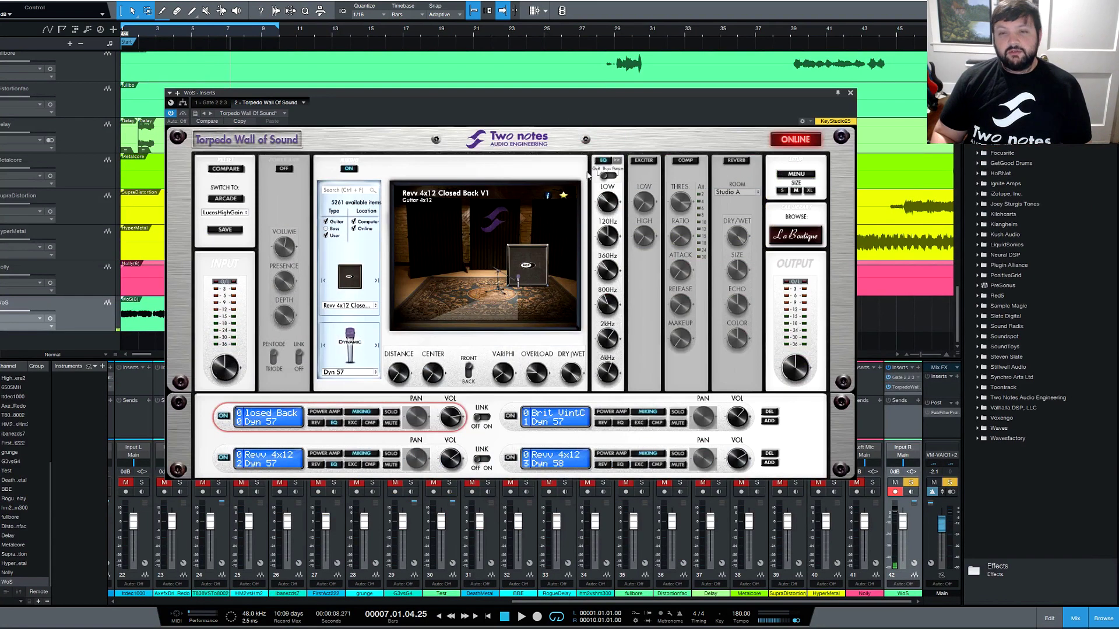
pyautogui.click(803, 235)
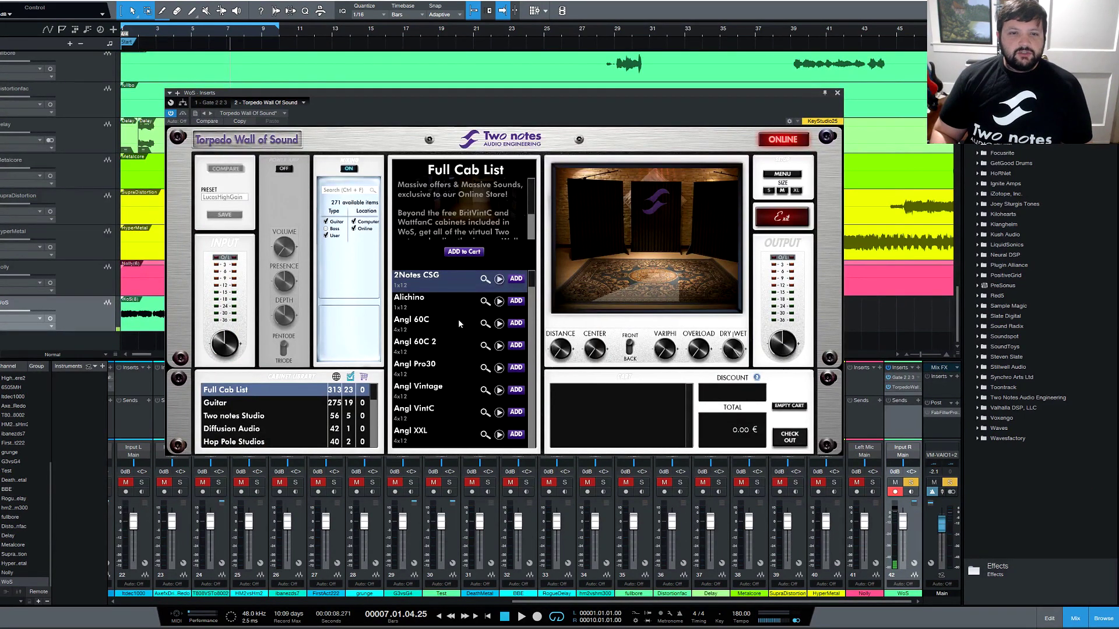
# - Filter La Boutique to Guitar cabinets and list the 14 MESA Boogie models
pyautogui.scroll(-10, 447, 314)
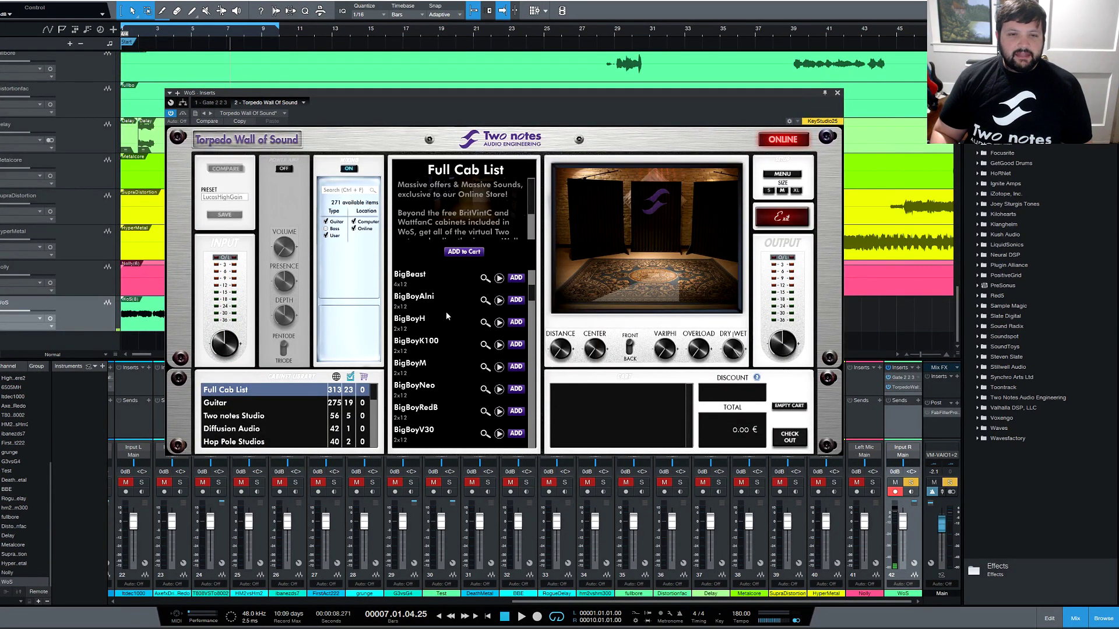
pyautogui.scroll(10, 445, 312)
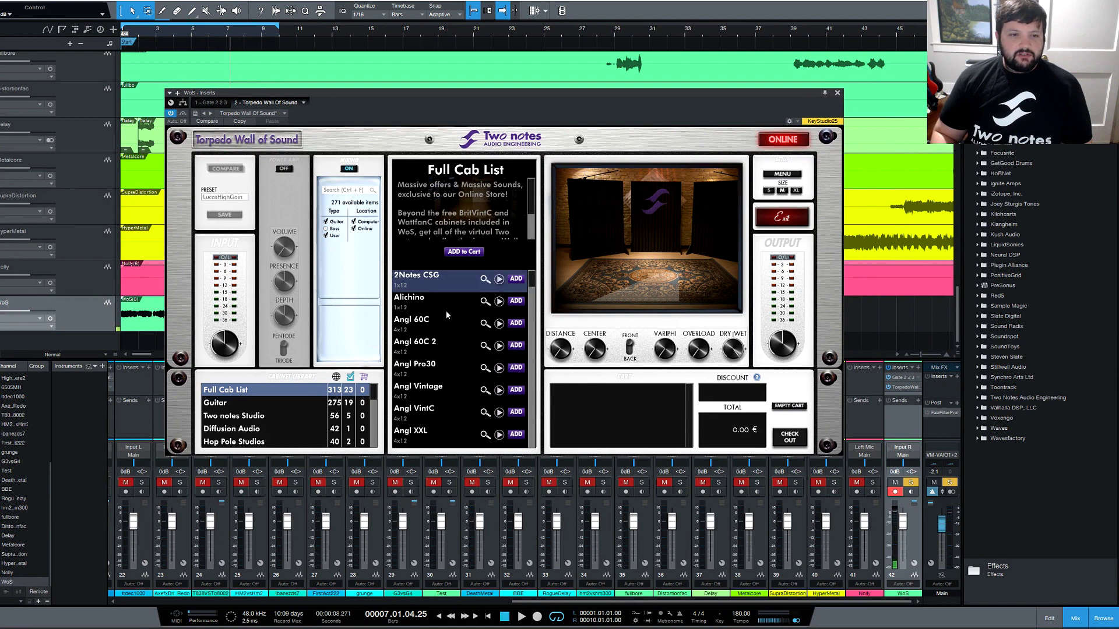
pyautogui.doubleClick(263, 408)
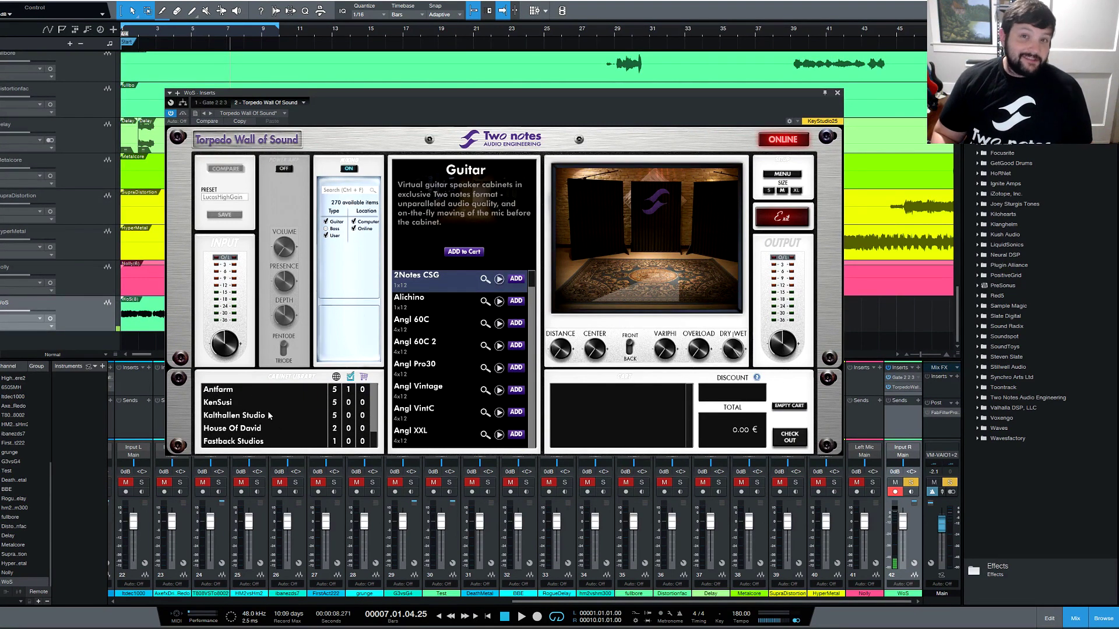
pyautogui.moveTo(376, 438); pyautogui.dragTo(349, 414)
pyautogui.click(299, 429)
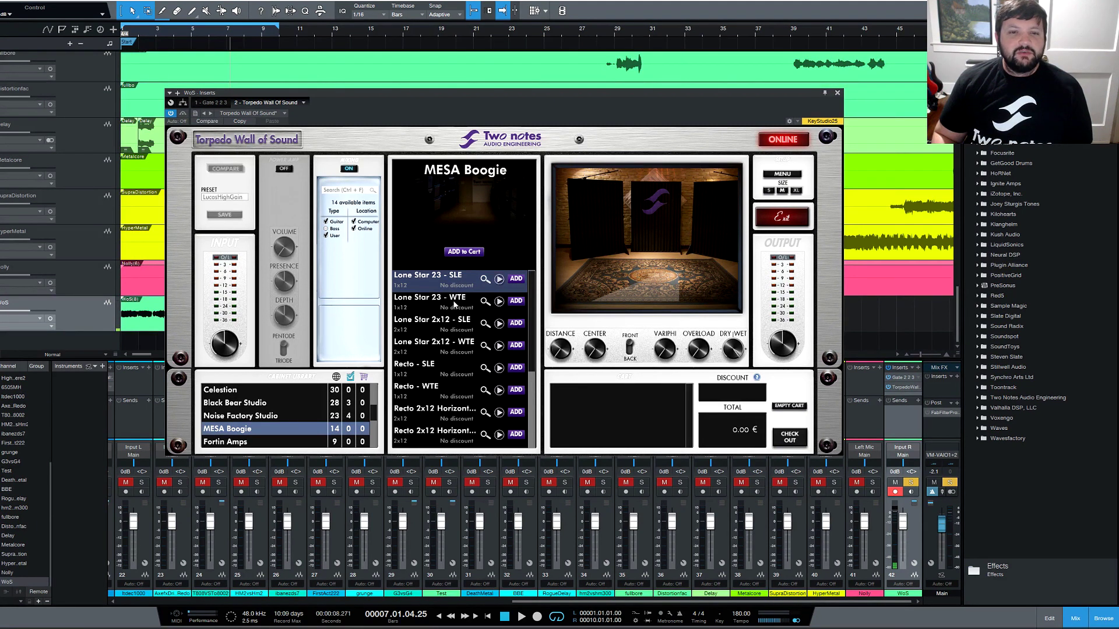
pyautogui.scroll(-3, 463, 377)
pyautogui.scroll(3, 464, 377)
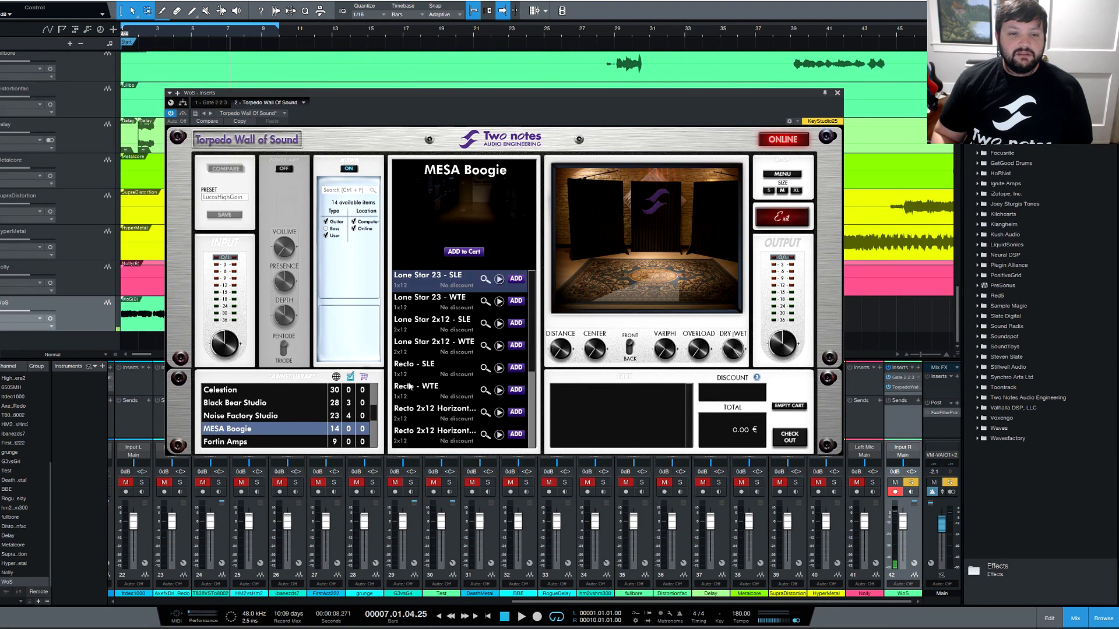
pyautogui.moveTo(377, 413); pyautogui.dragTo(377, 387)
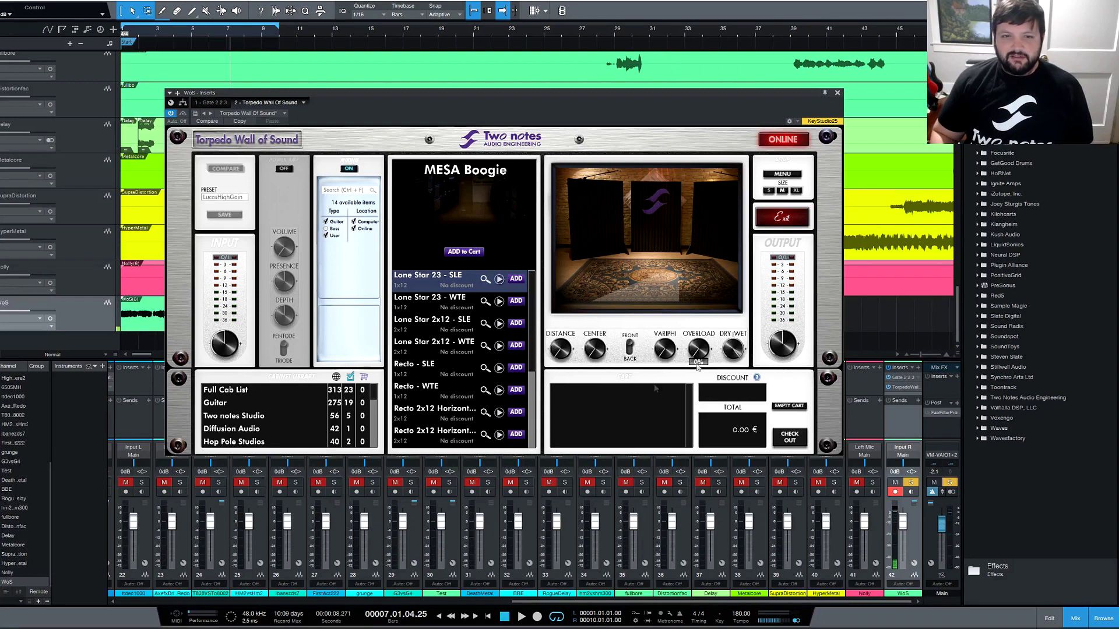
pyautogui.scroll(-3, 457, 324)
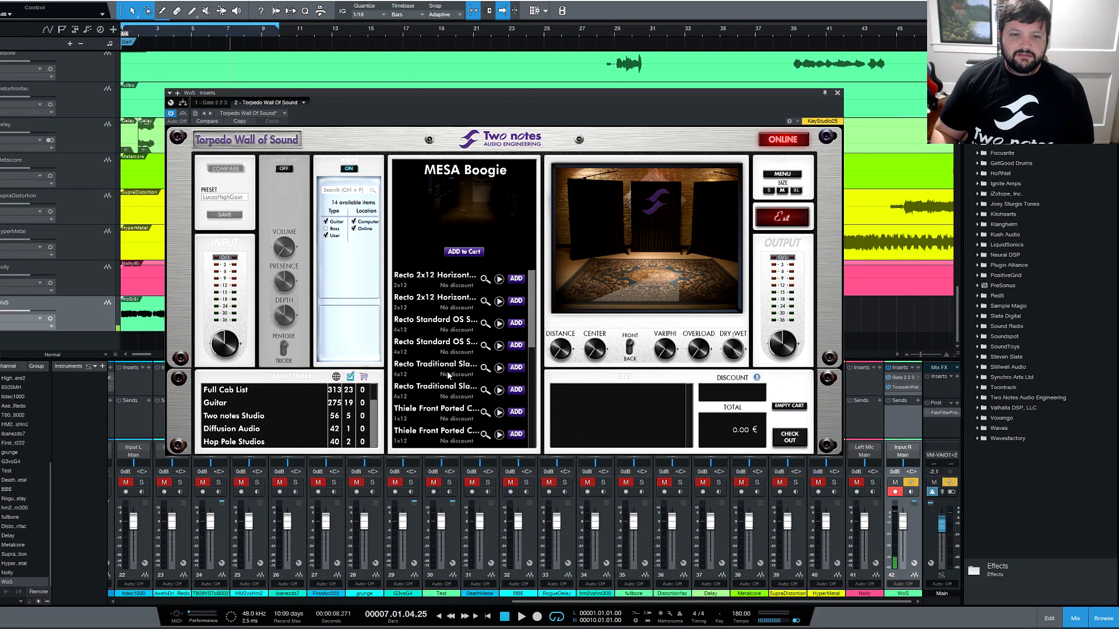
pyautogui.scroll(3, 448, 375)
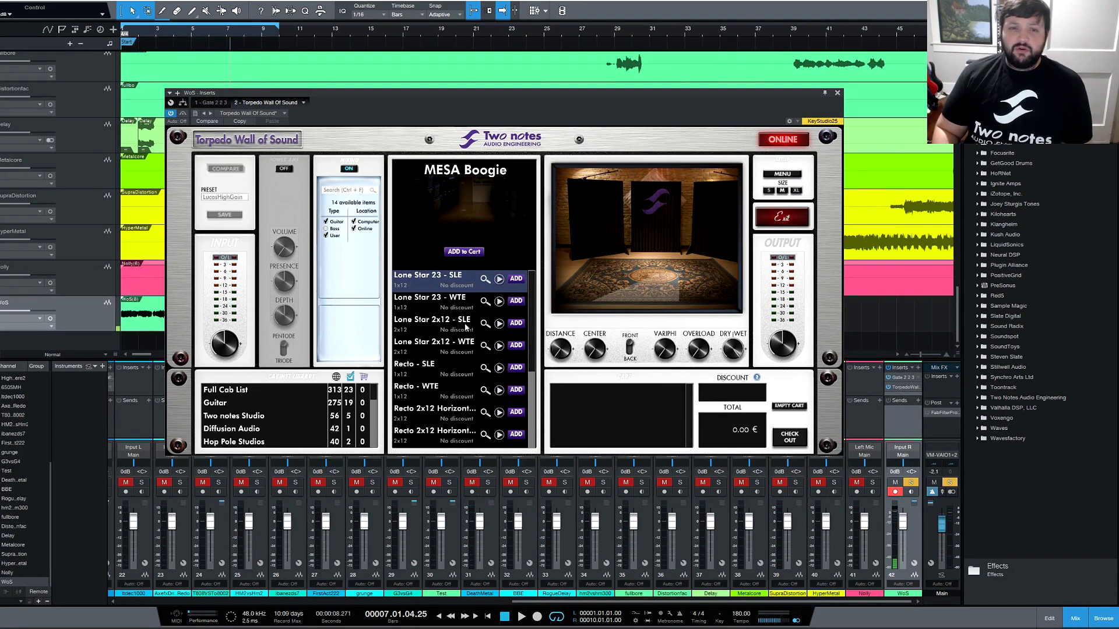
pyautogui.click(782, 218)
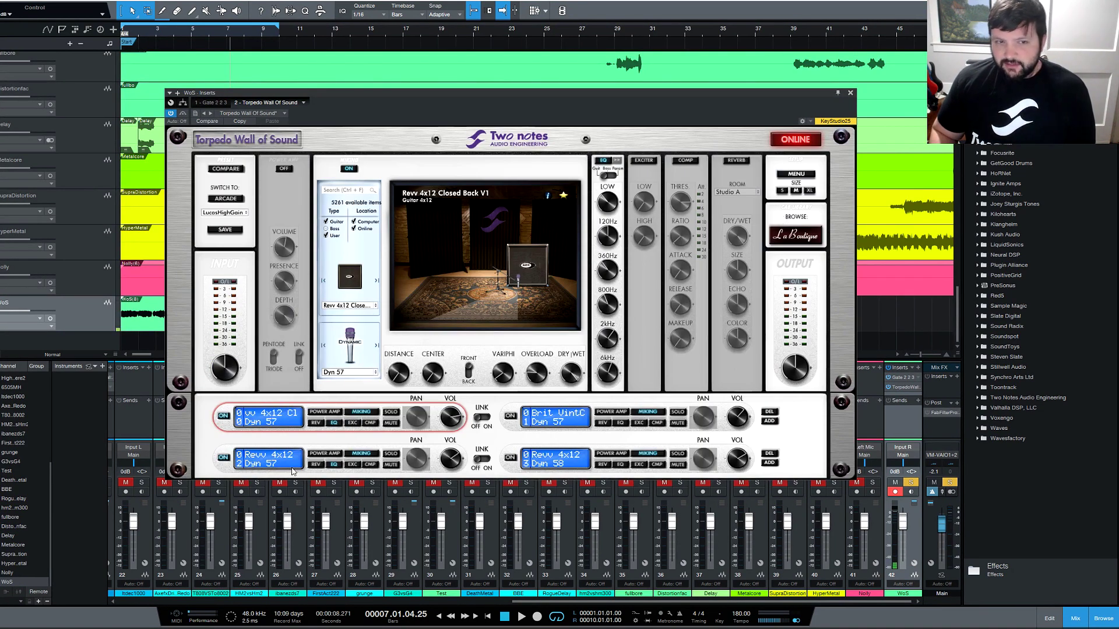
# - Add a cab slot, then delete the extra slots so the rig keeps four cabinets
pyautogui.click(769, 462)
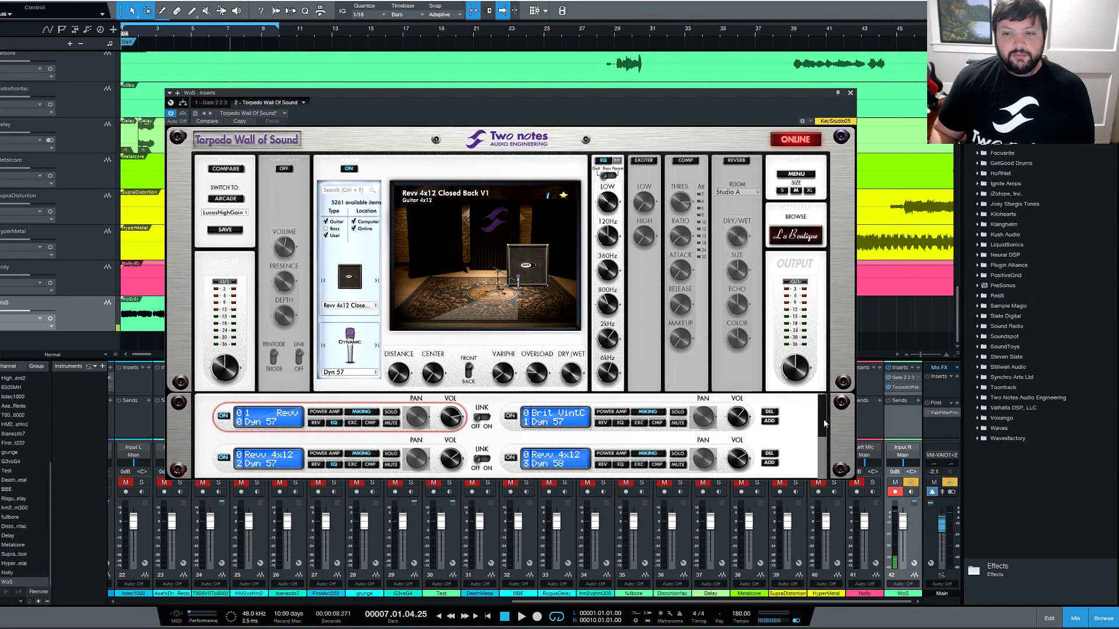
pyautogui.moveTo(823, 420); pyautogui.dragTo(824, 473)
pyautogui.click(769, 454)
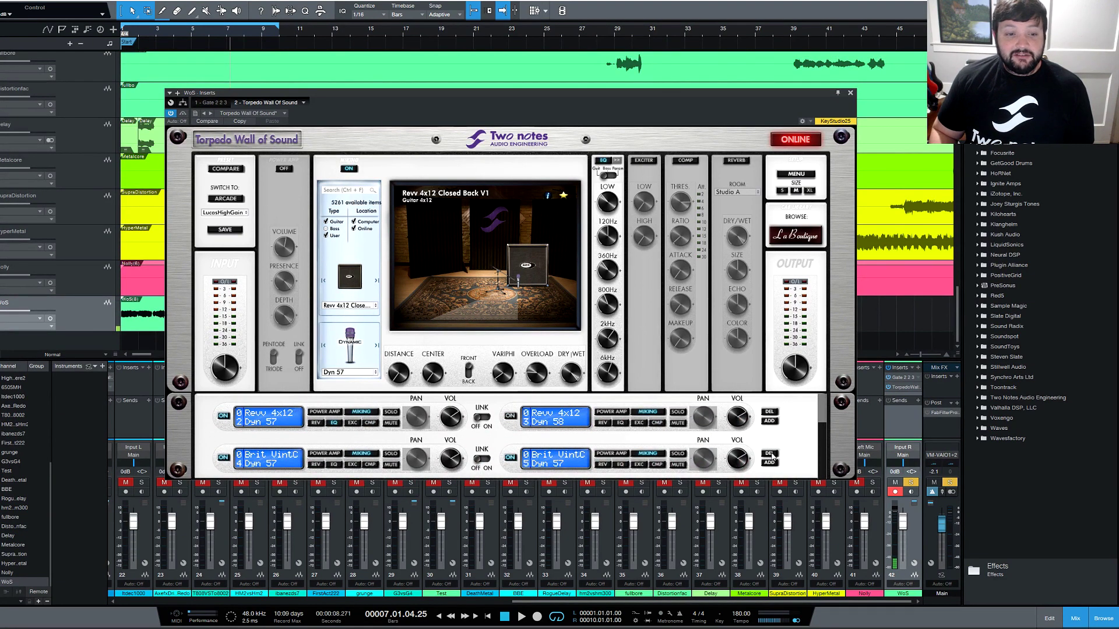
pyautogui.click(770, 455)
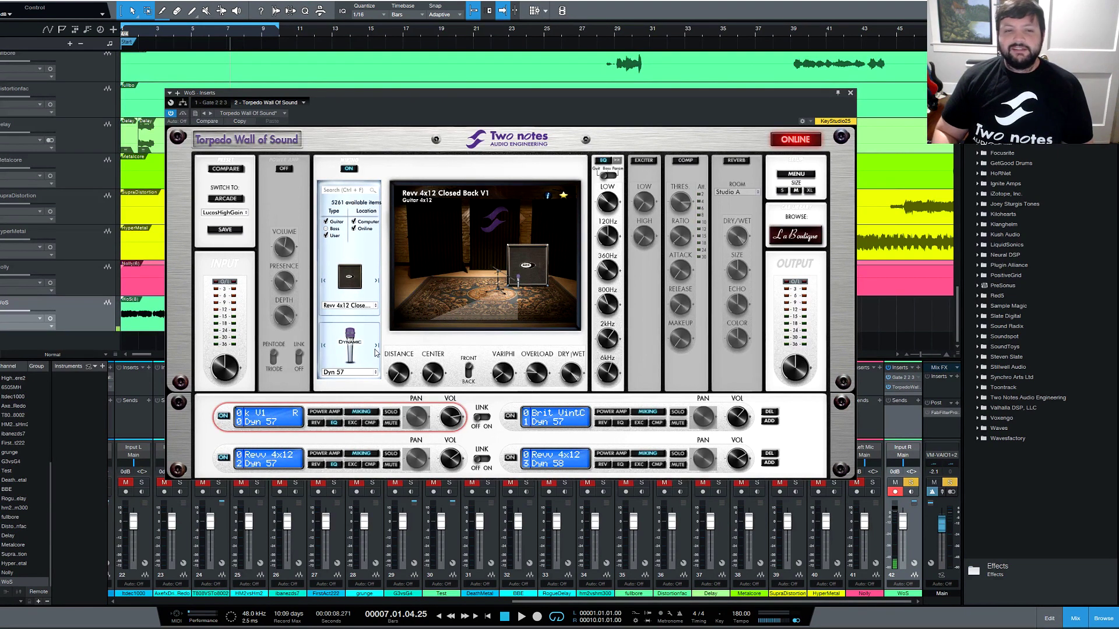
pyautogui.click(368, 372)
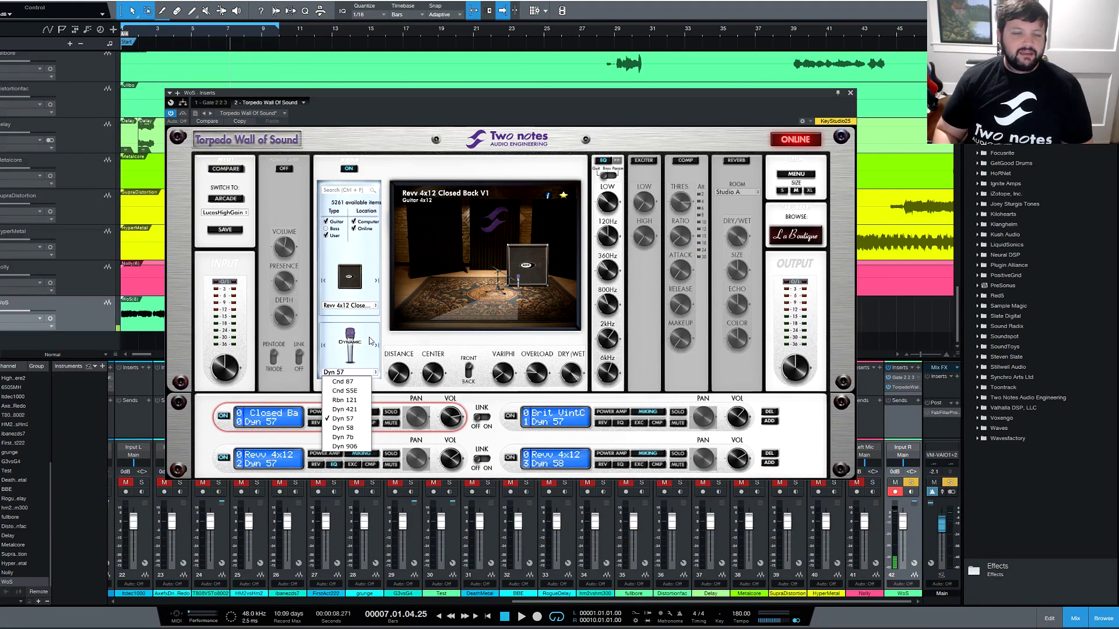
pyautogui.click(352, 373)
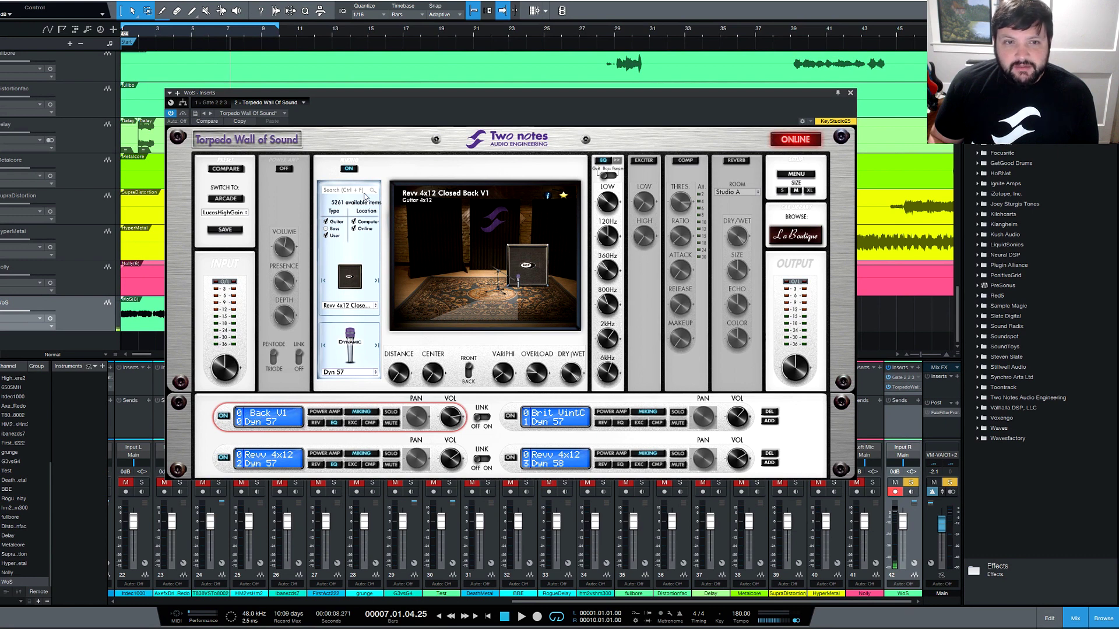
pyautogui.click(357, 193)
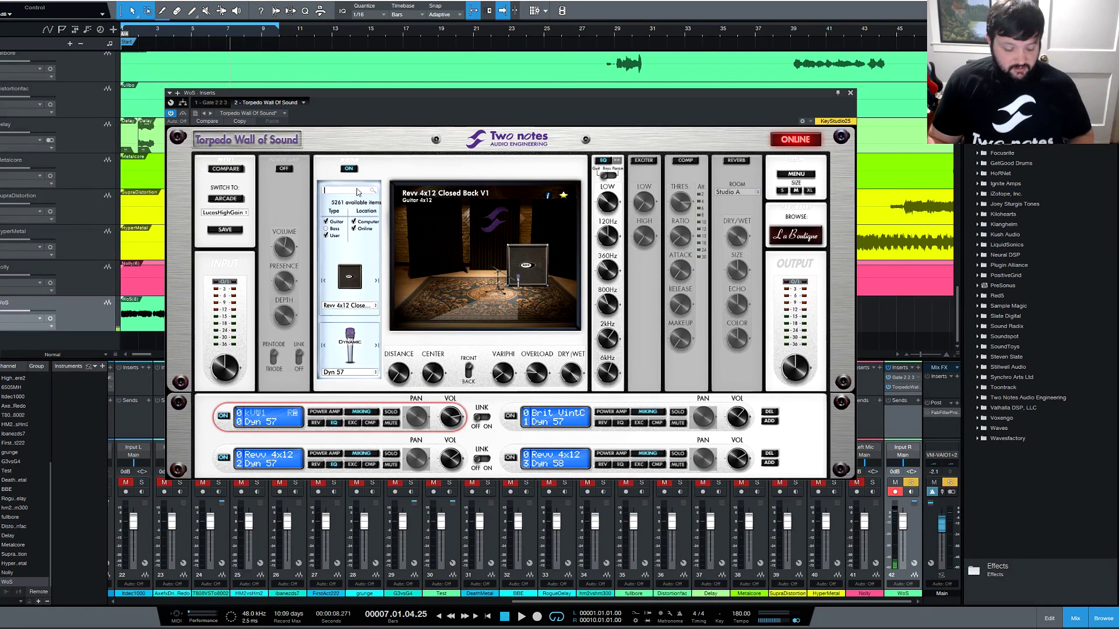
pyautogui.write('re')
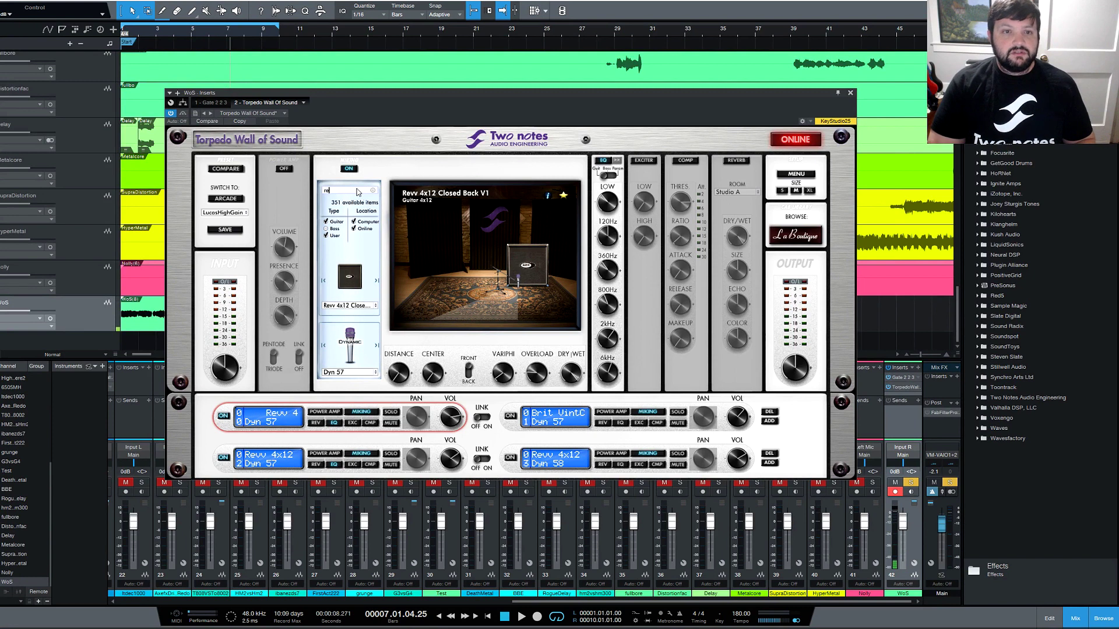
pyautogui.write('v')
pyautogui.press('BackSpace')
pyautogui.press('BackSpace')
pyautogui.press('BackSpace')
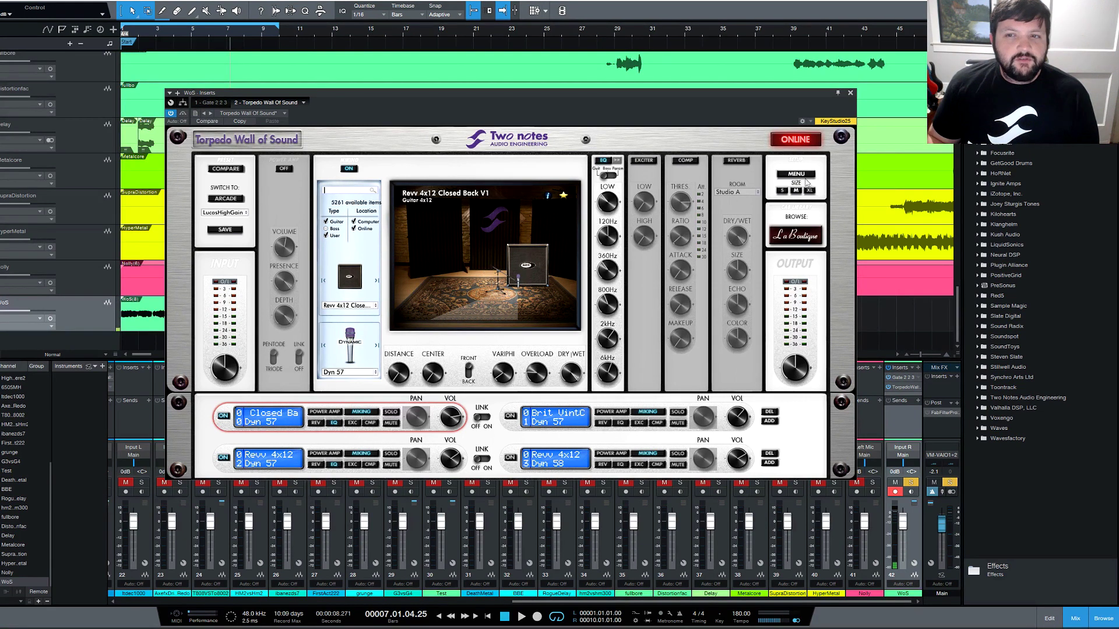
pyautogui.click(802, 177)
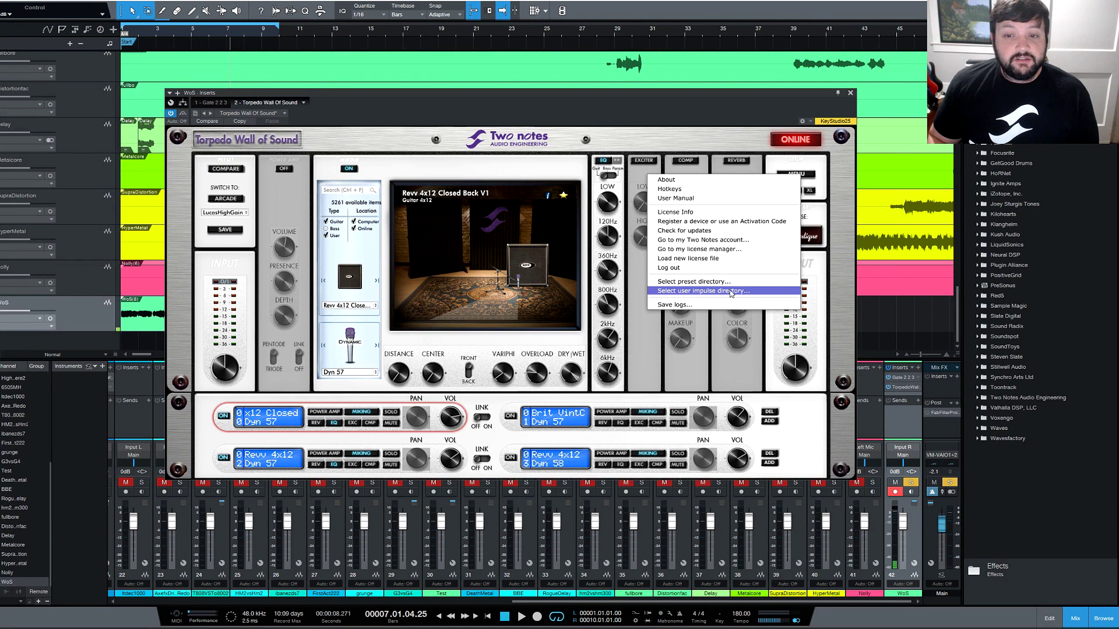
pyautogui.click(371, 256)
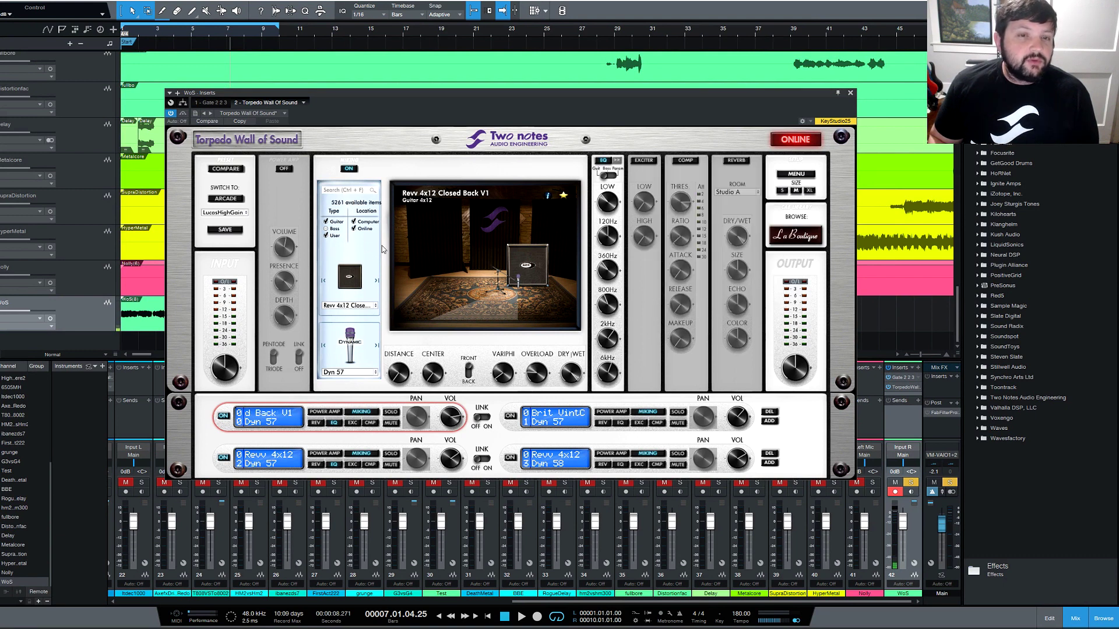
pyautogui.click(327, 236)
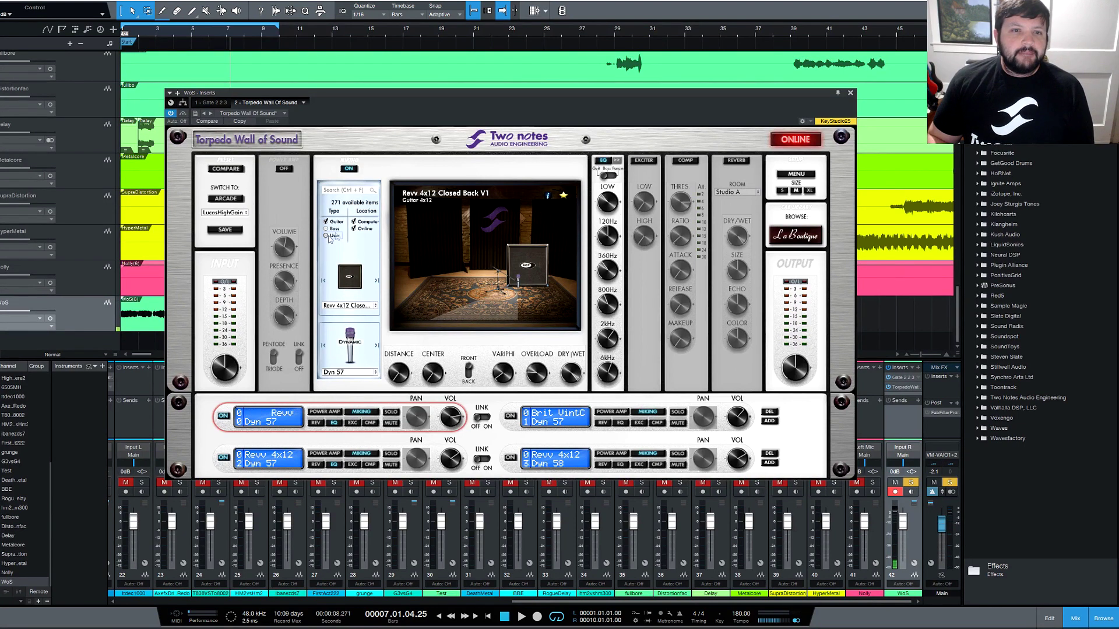
pyautogui.click(355, 229)
pyautogui.click(354, 230)
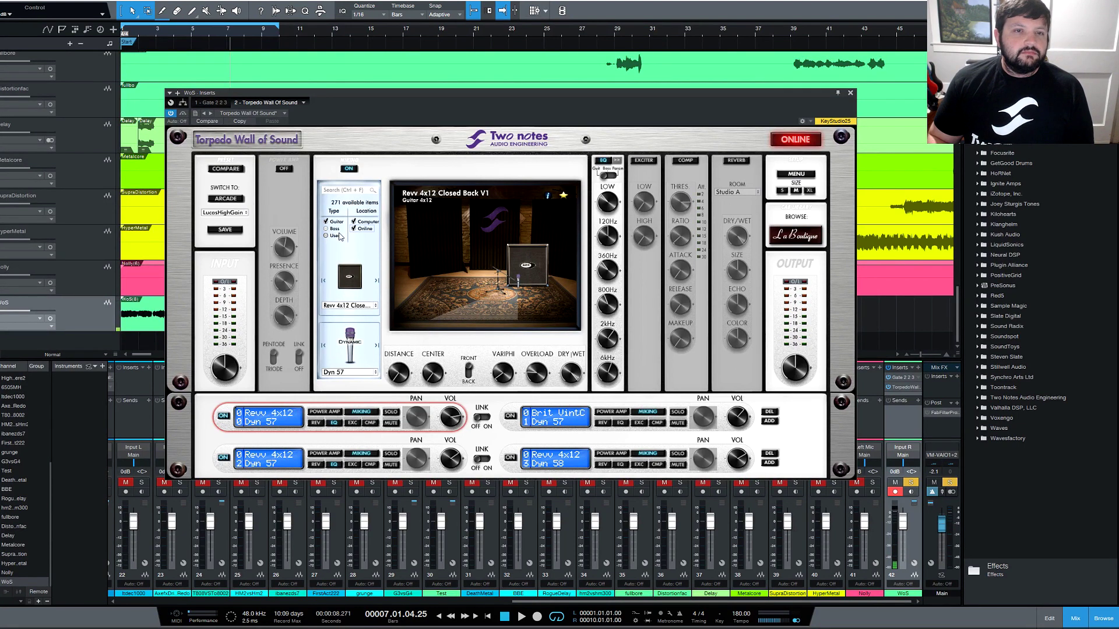
pyautogui.click(326, 235)
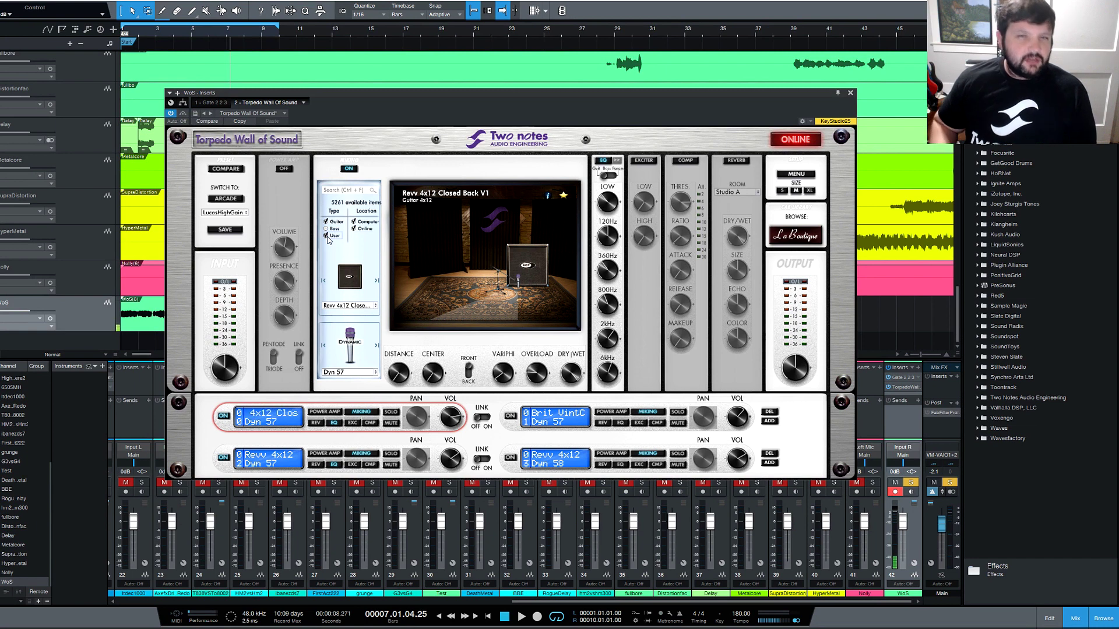